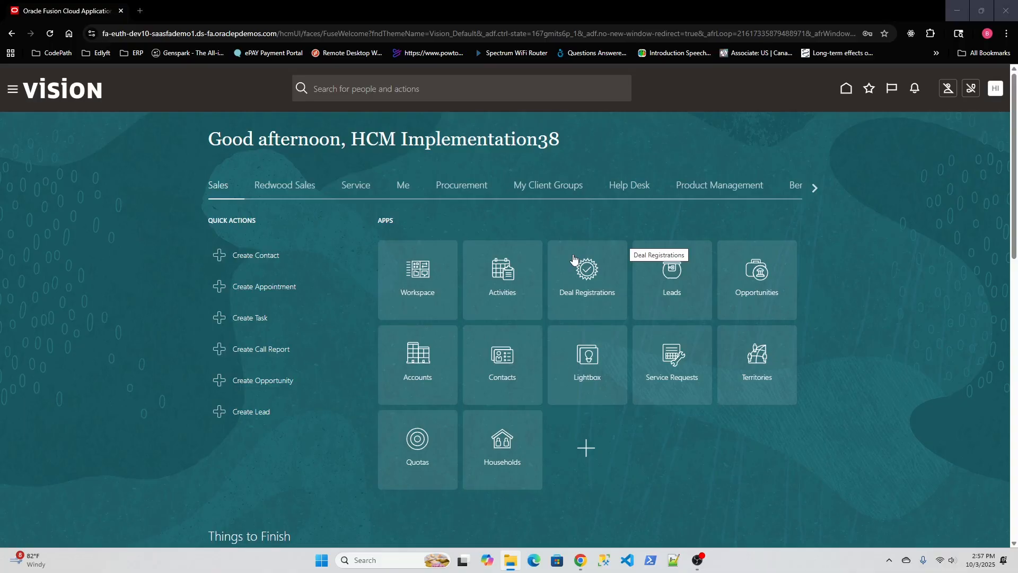
# Step: Lower the computer's system sound volume to 0
pyautogui.click(952, 566)
pyautogui.scroll(-10, 952, 566)
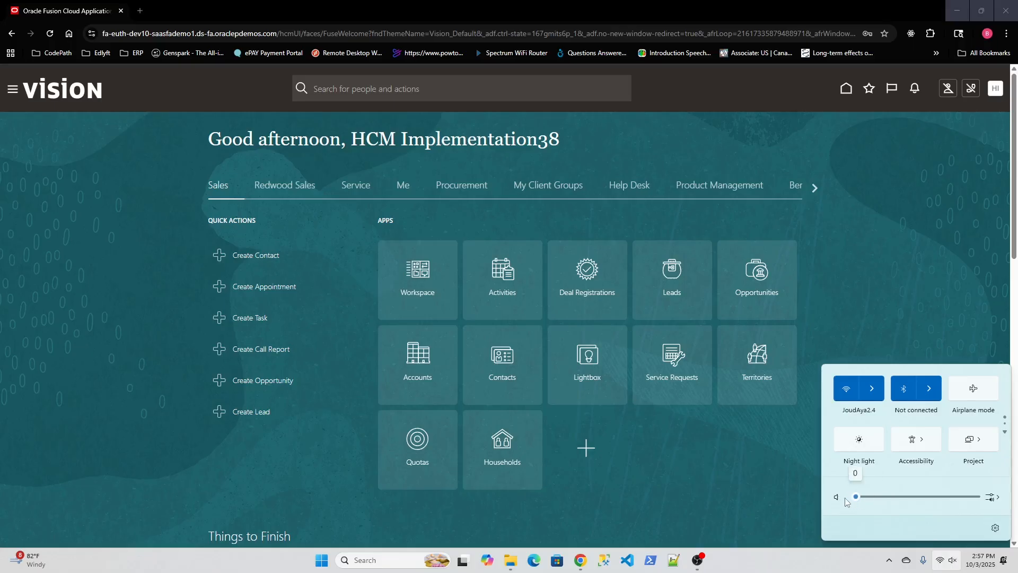
pyautogui.click(840, 567)
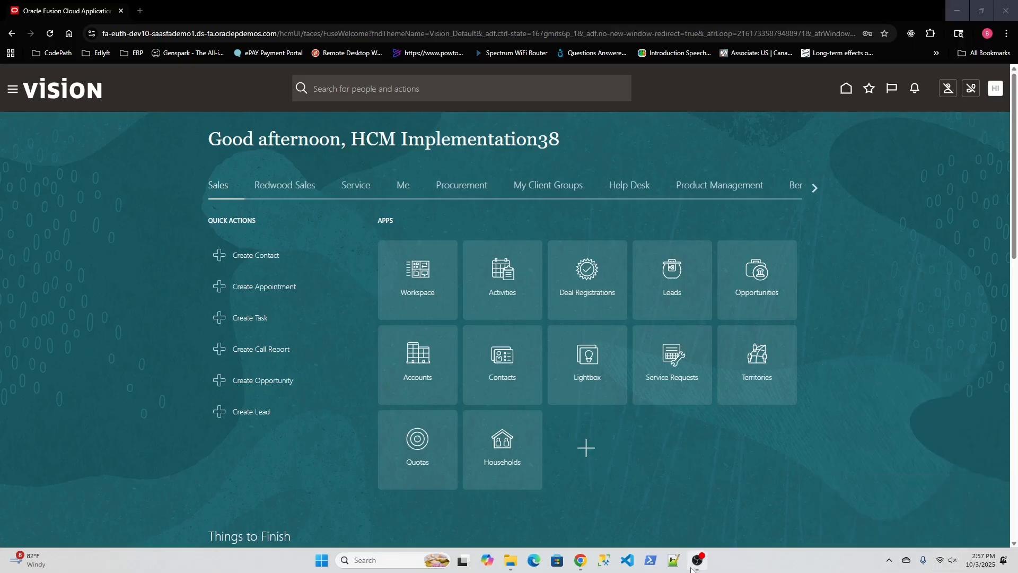
pyautogui.moveTo(691, 567)
pyautogui.click(12, 89)
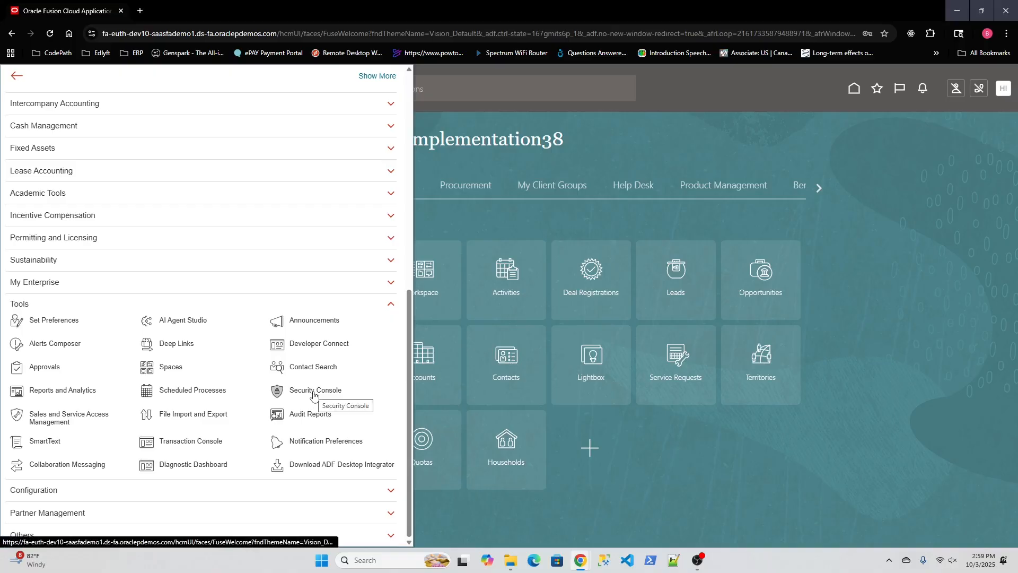
pyautogui.click(873, 188)
# Step: Open the Security Console from the Tools group of the home page and dismiss the import process warning
pyautogui.click(815, 189)
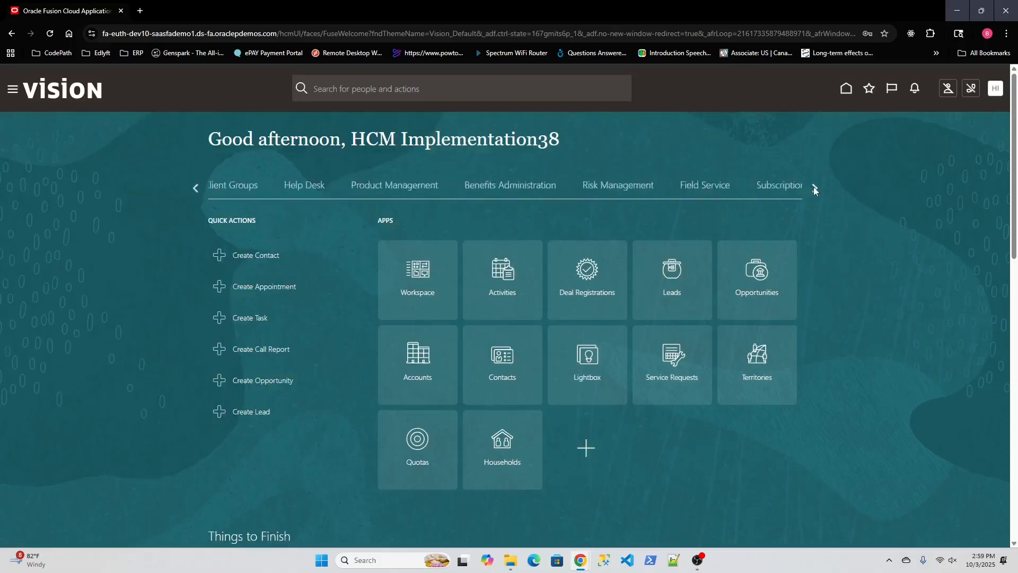
pyautogui.click(815, 188)
pyautogui.click(814, 189)
pyautogui.click(814, 189)
pyautogui.click(812, 187)
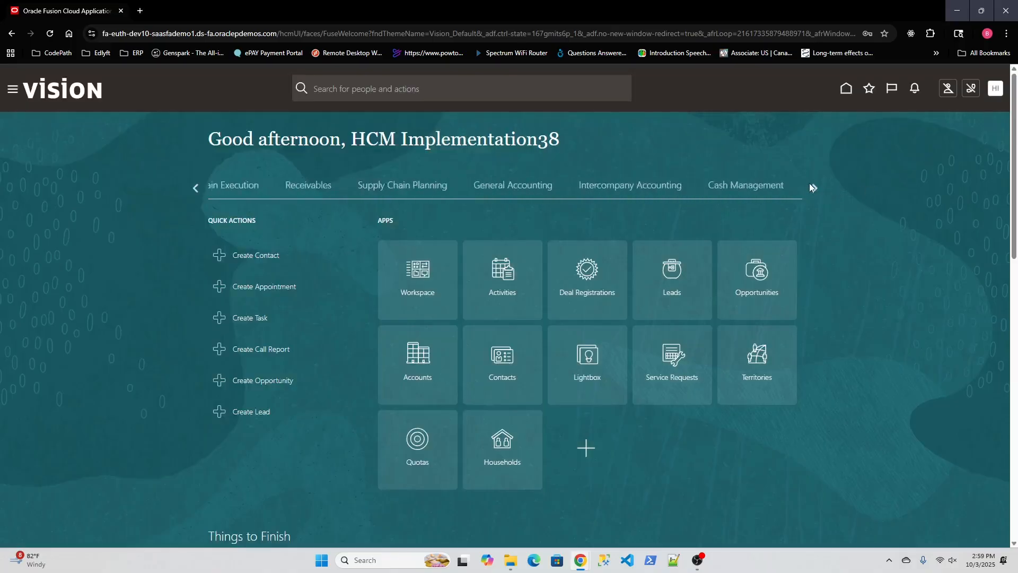
pyautogui.click(811, 188)
pyautogui.click(812, 188)
pyautogui.click(812, 187)
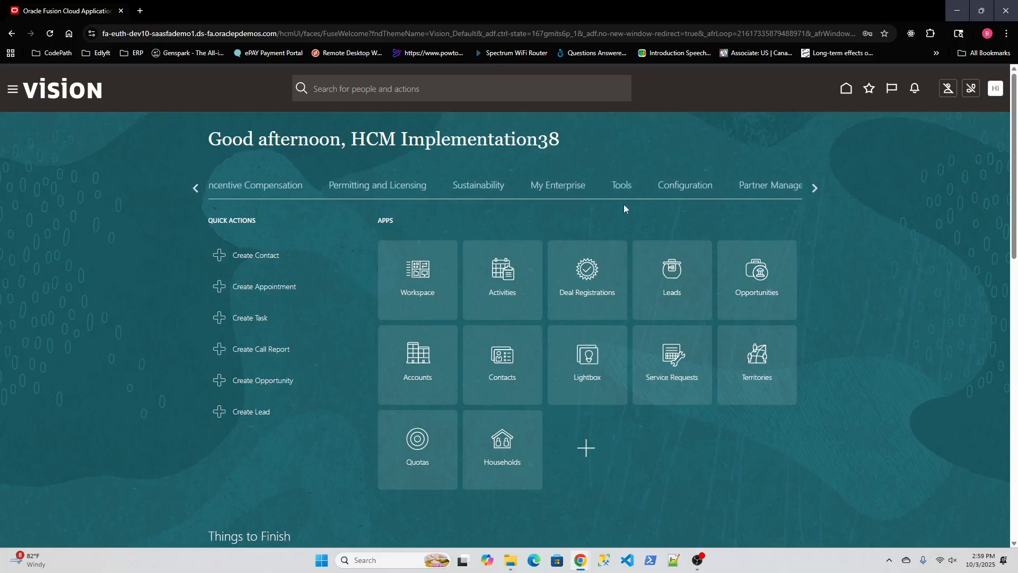
pyautogui.click(622, 185)
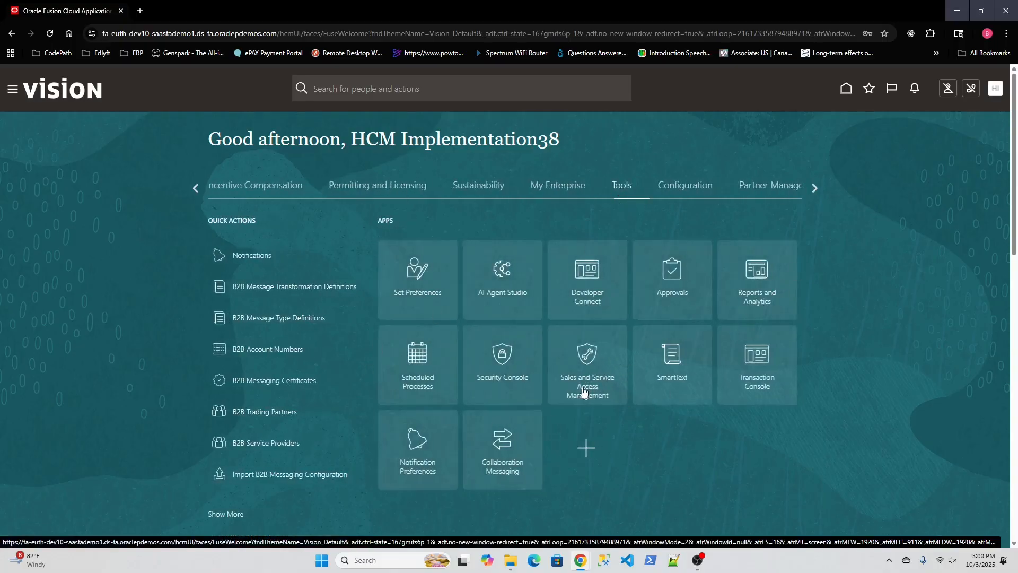
pyautogui.click(502, 374)
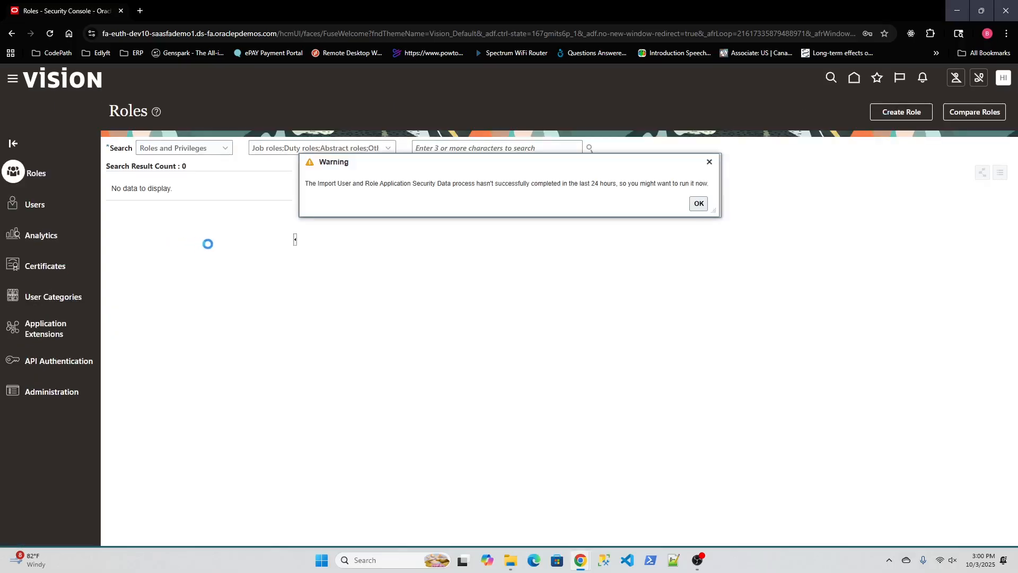
pyautogui.click(699, 204)
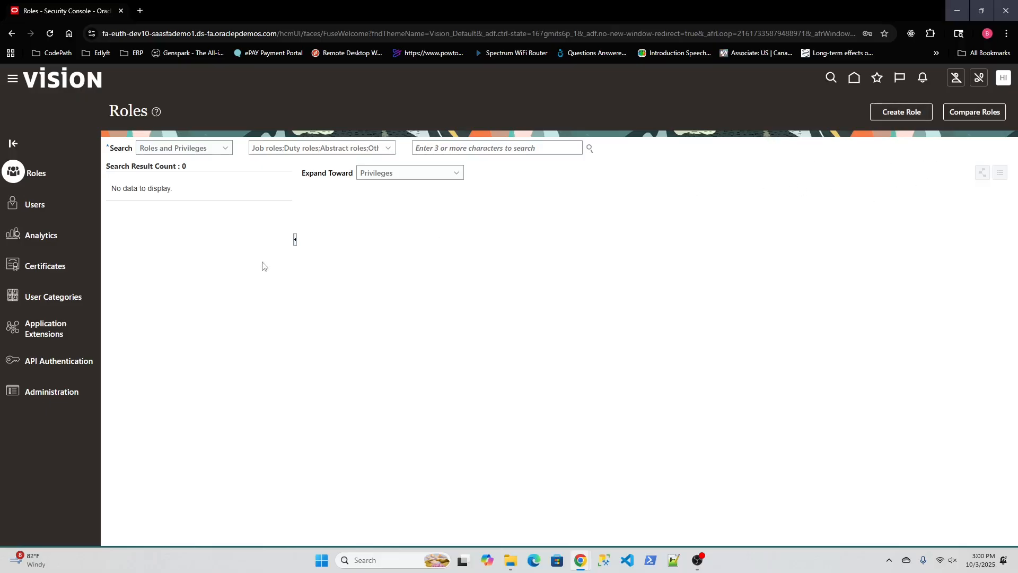
# Step: Search roles and privileges for "human res" and select the Human Resource Analyst job role with code ORA_PER_HUMAN_RESOURCE_ANALYST_JOB
pyautogui.click(455, 149)
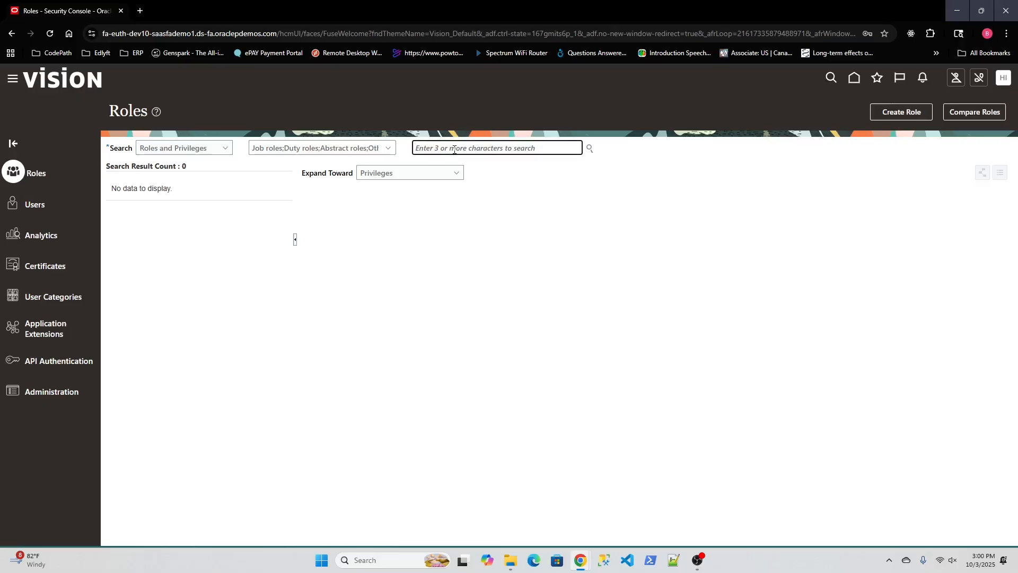
pyautogui.write('hu,')
pyautogui.write('man res')
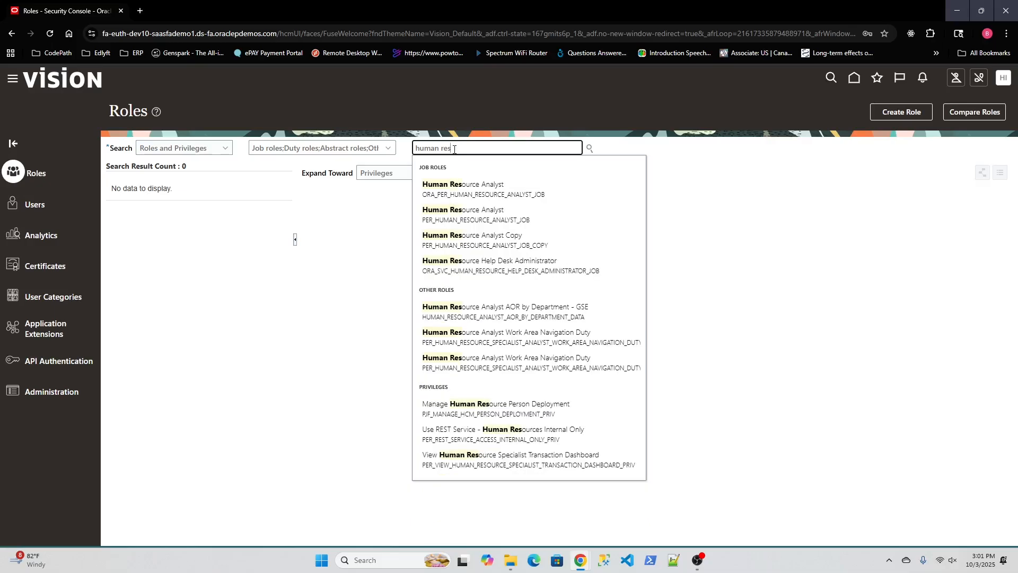
pyautogui.click(509, 188)
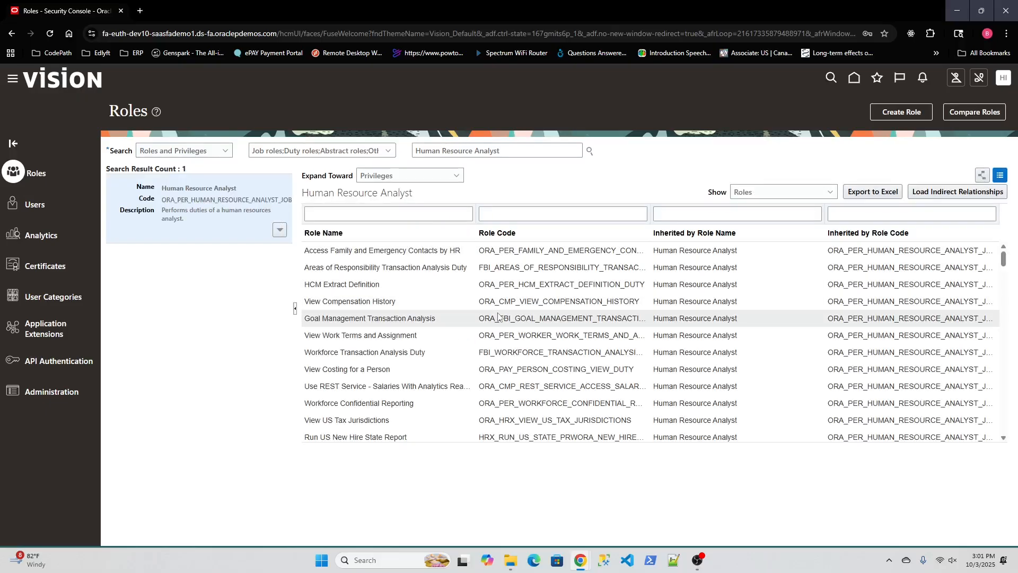
# Step: Look through the roles that the Human Resource Analyst job role inherits
pyautogui.scroll(-5, 549, 298)
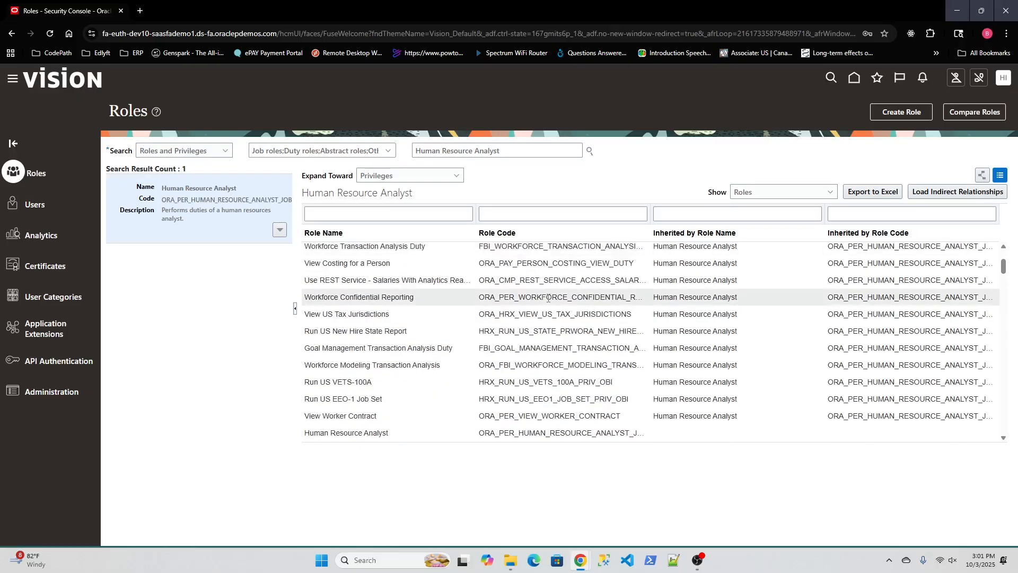
pyautogui.scroll(5, 547, 296)
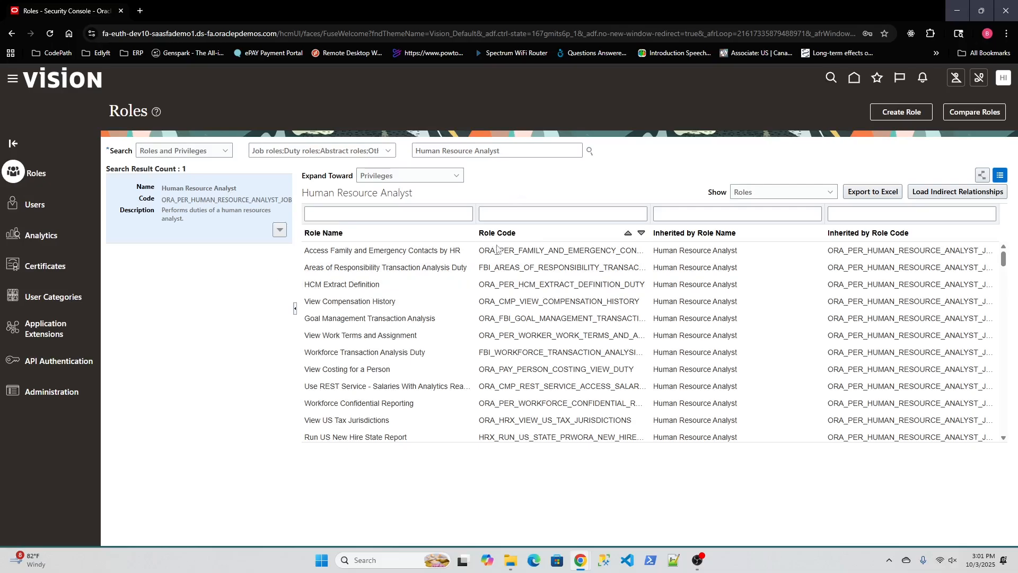
pyautogui.scroll(-15, 508, 292)
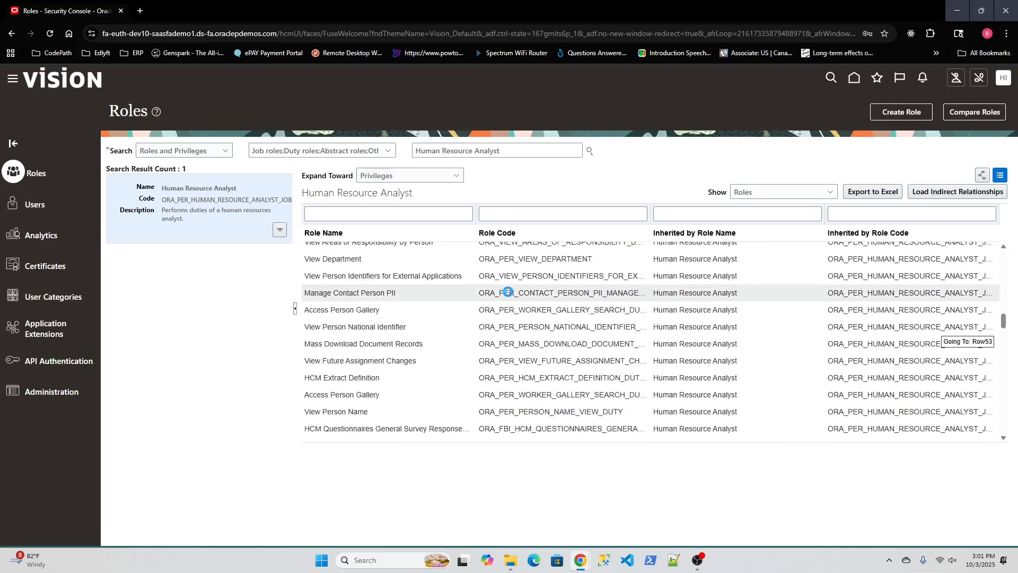
pyautogui.scroll(15, 508, 292)
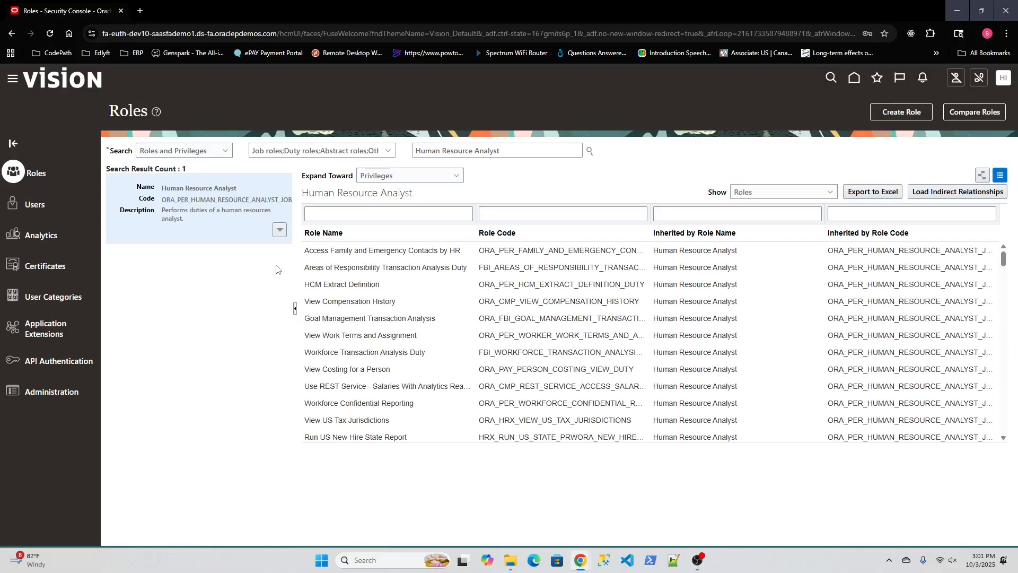
pyautogui.click(280, 232)
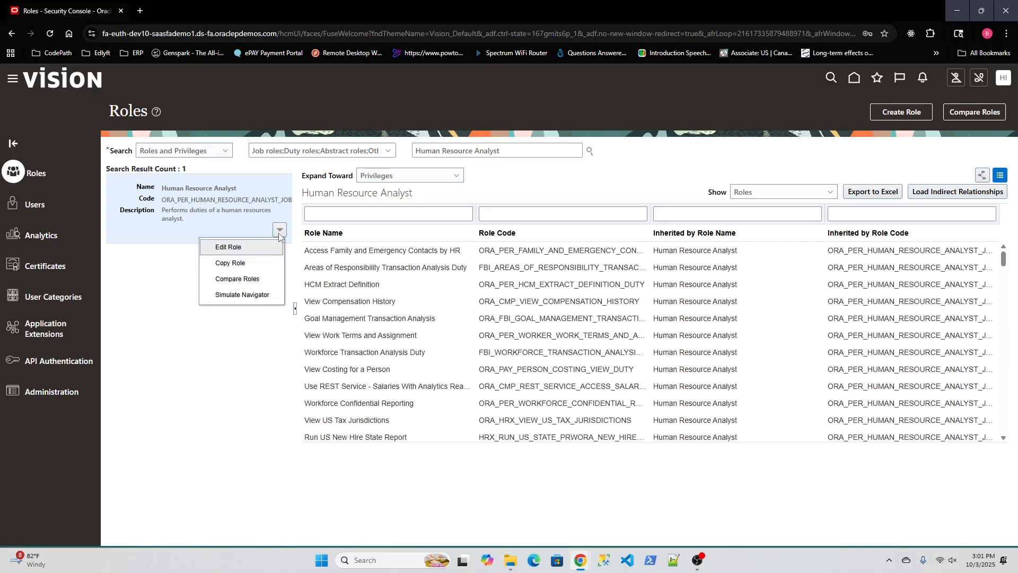
pyautogui.click(244, 265)
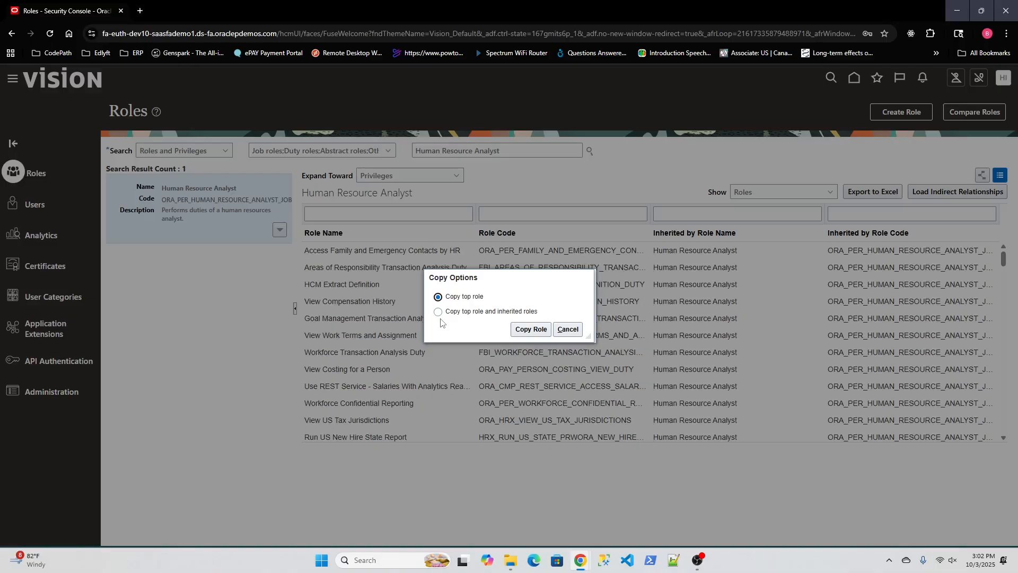
pyautogui.click(574, 333)
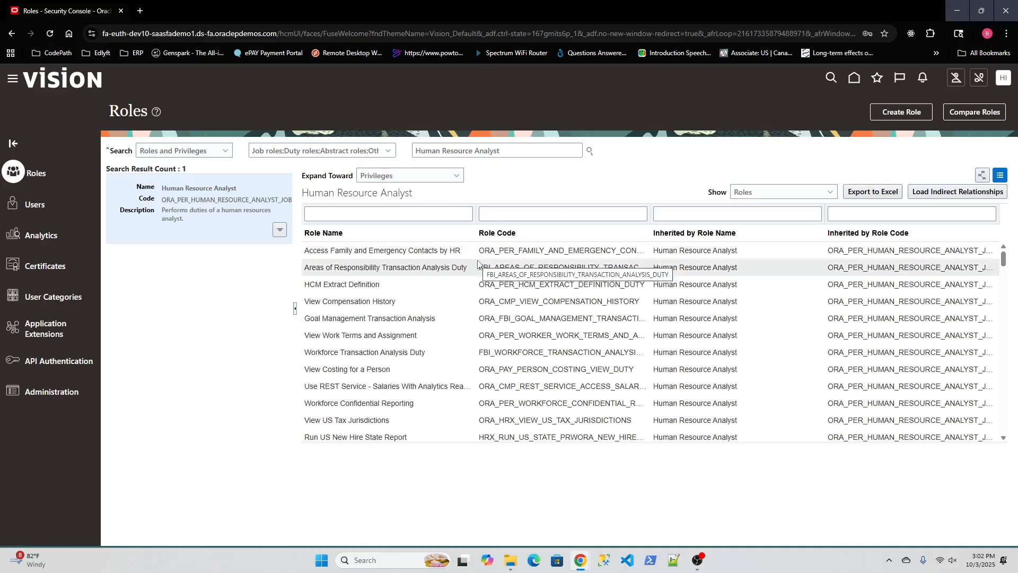
# Step: Examine the remaining inherited roles of Human Resource Analyst, then show and look through its privileges
pyautogui.scroll(-15, 709, 272)
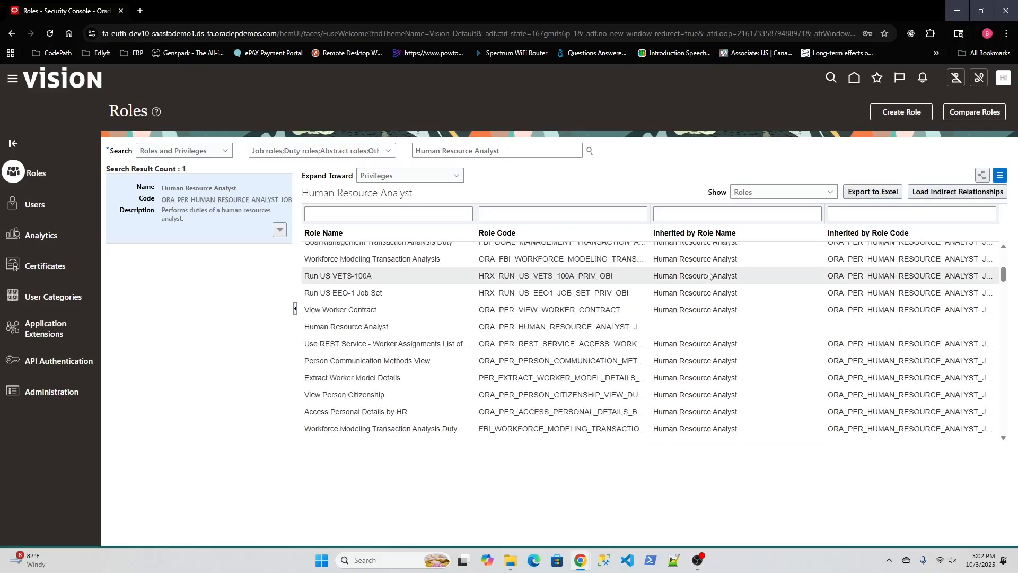
pyautogui.scroll(-10, 715, 274)
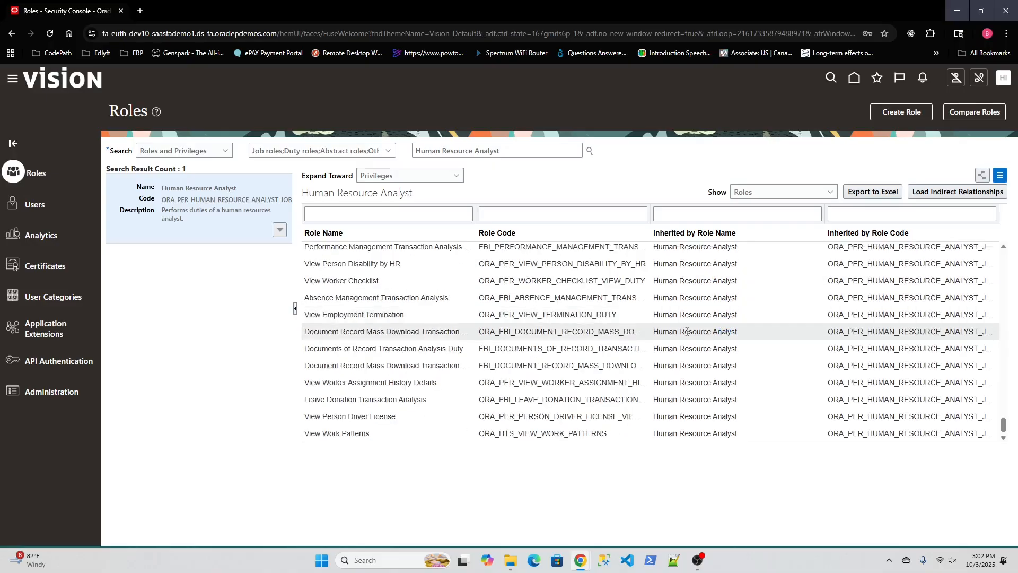
pyautogui.click(806, 193)
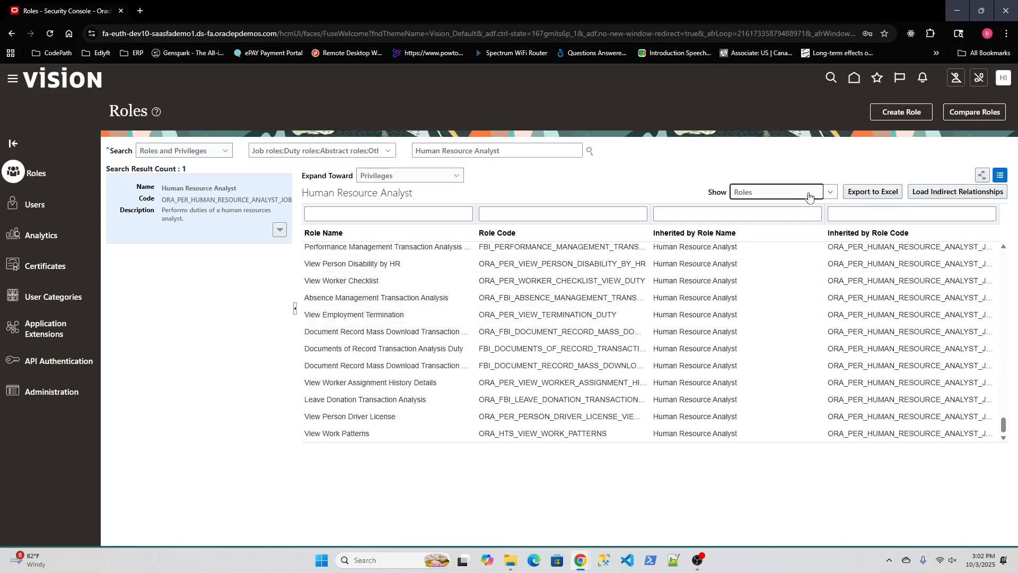
pyautogui.click(798, 207)
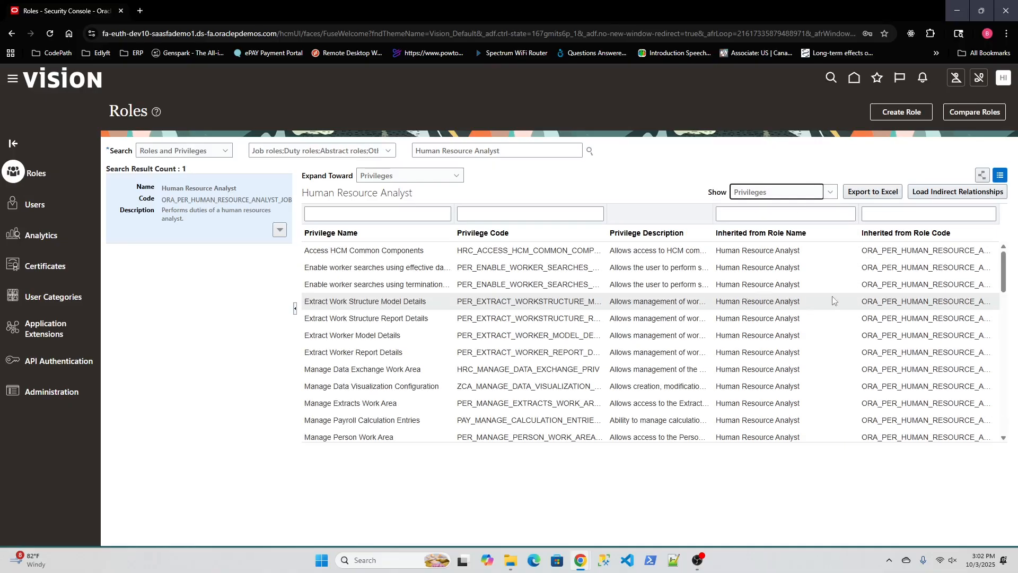
pyautogui.scroll(-10, 827, 302)
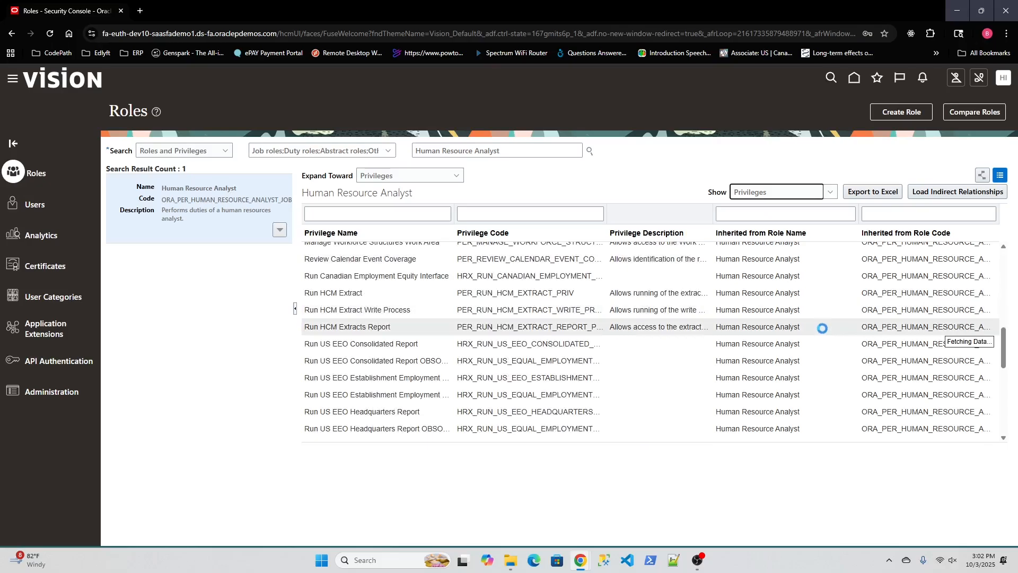
pyautogui.scroll(-5, 823, 319)
pyautogui.scroll(-2, 822, 331)
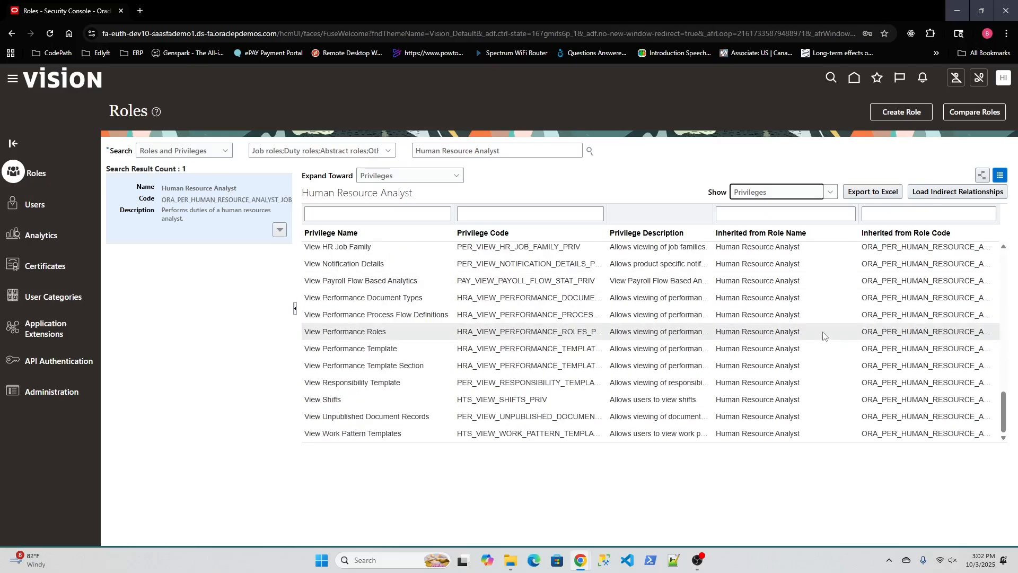
pyautogui.scroll(15, 838, 342)
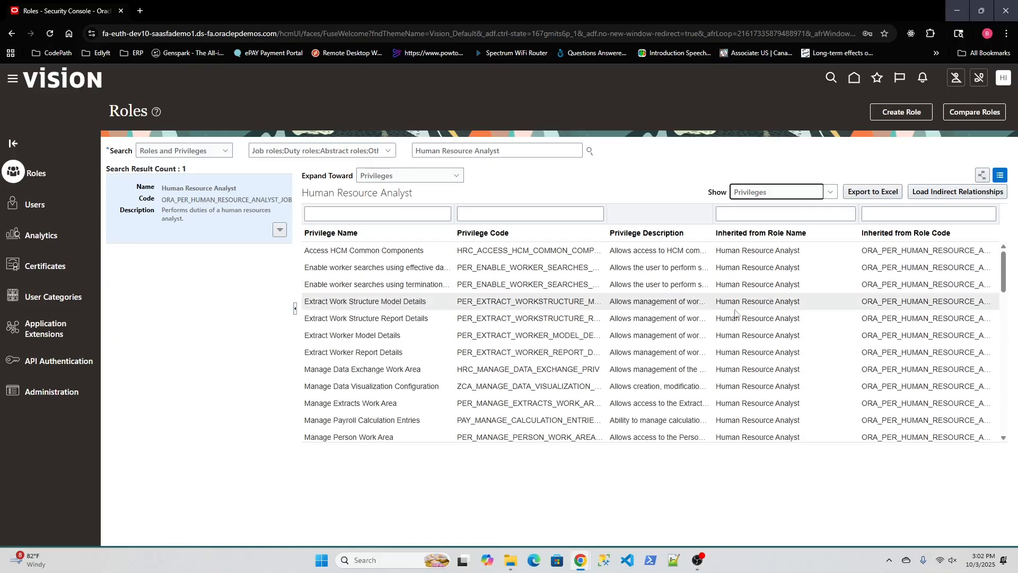
# Step: Expand the Human Resource Analyst role toward Users
pyautogui.click(432, 174)
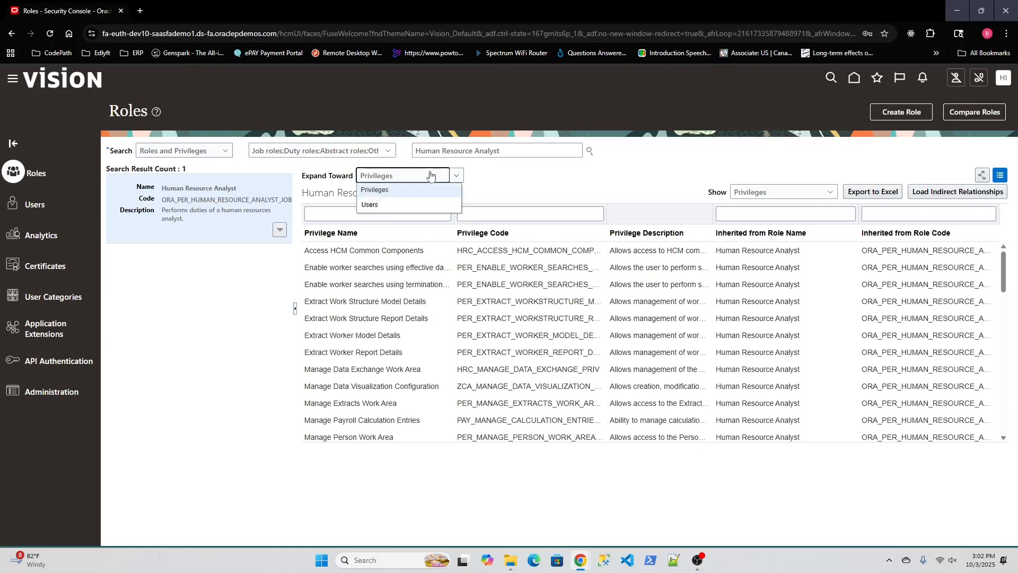
pyautogui.click(416, 211)
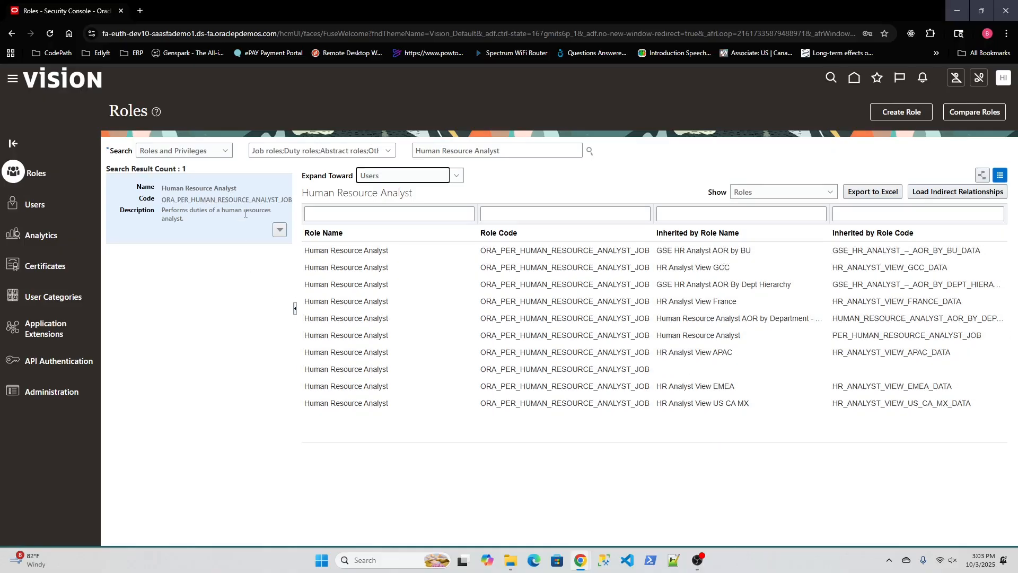
# Step: Start copying the Human Resource Analyst role with the Copy top role option
pyautogui.click(280, 230)
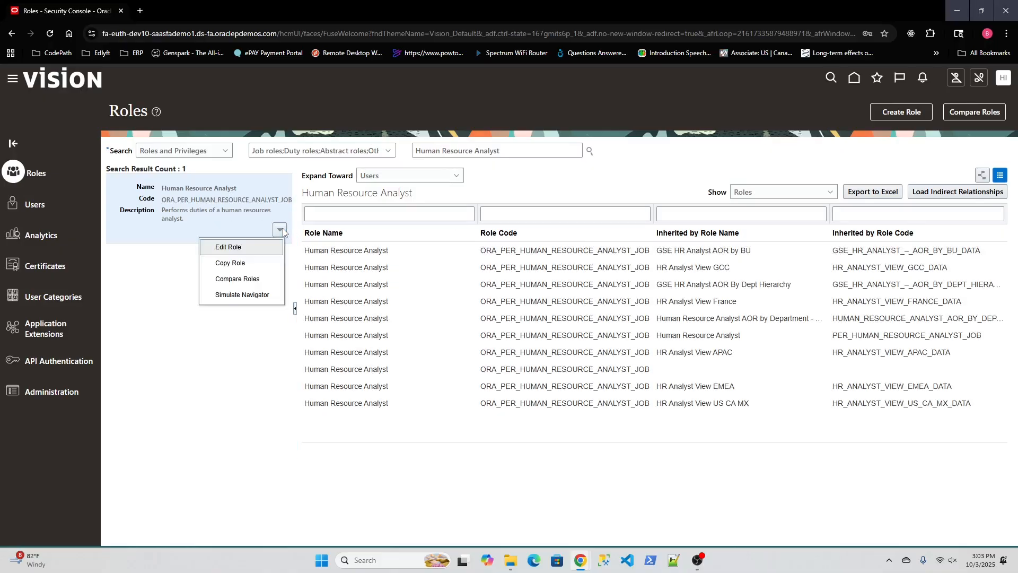
pyautogui.click(262, 264)
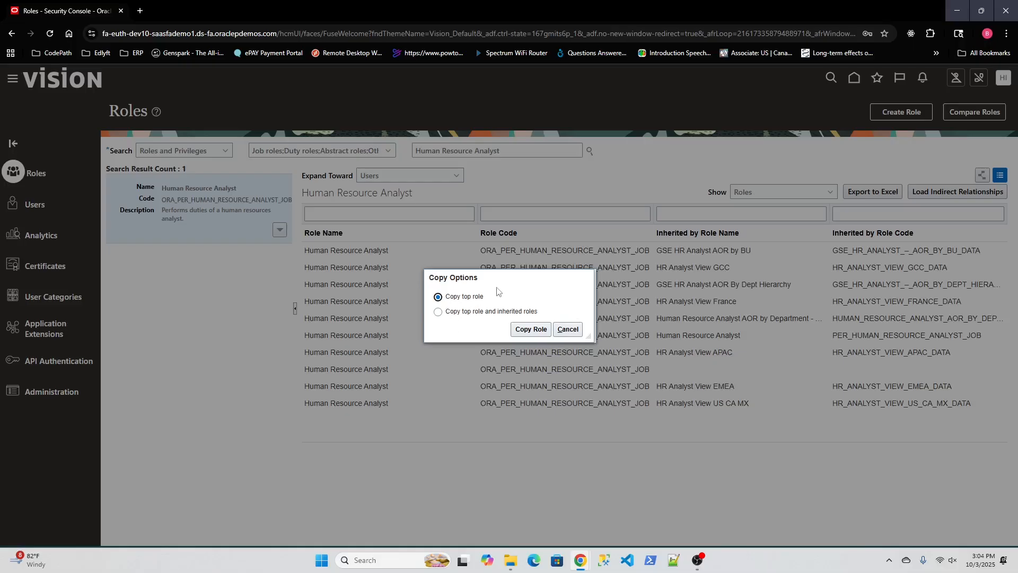
pyautogui.click(531, 329)
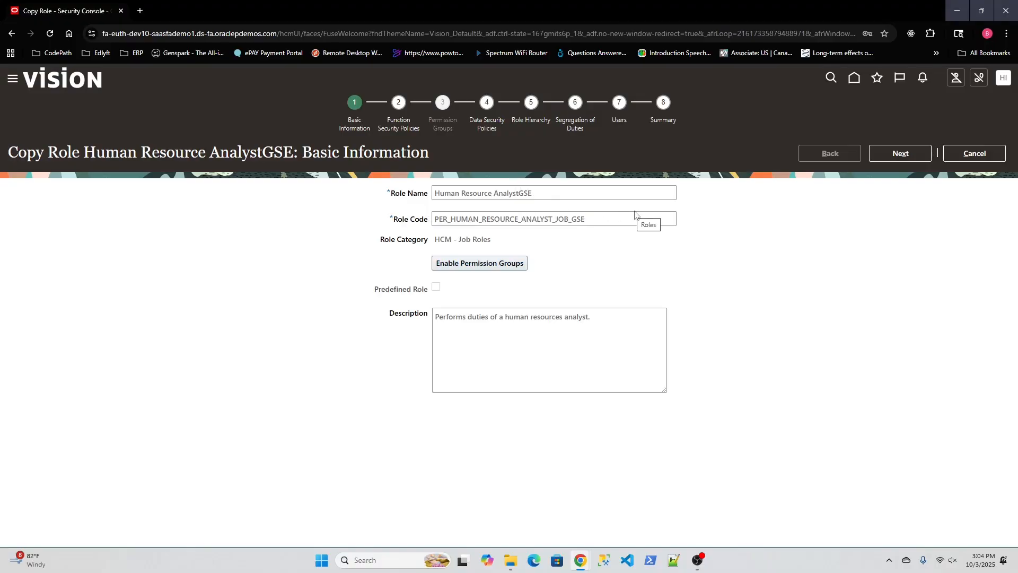
# Step: Name the copied role "Test Human Resource Analyst GSE" and go straight to the Summary stage of the copy
pyautogui.click(442, 196)
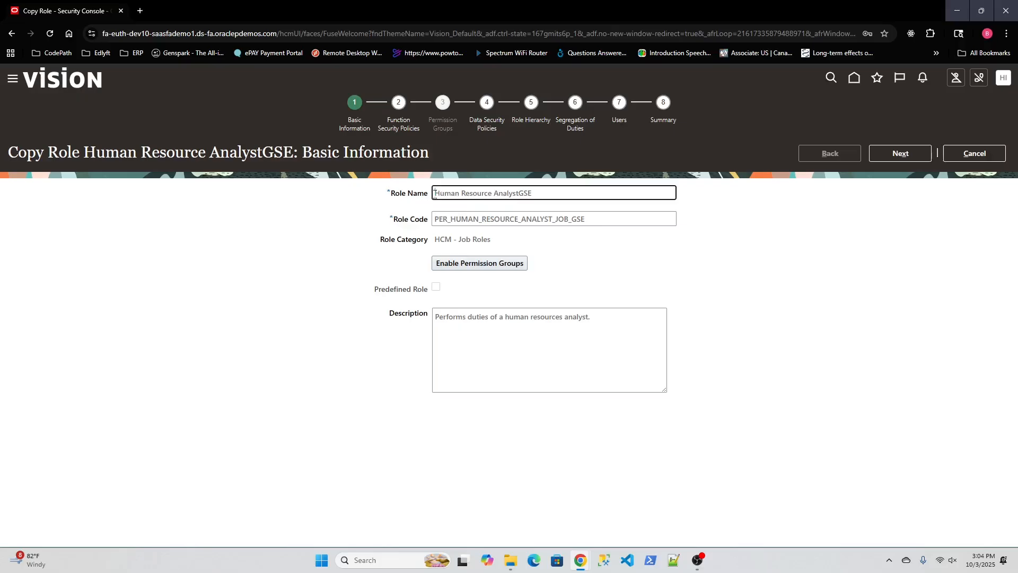
pyautogui.write('Test')
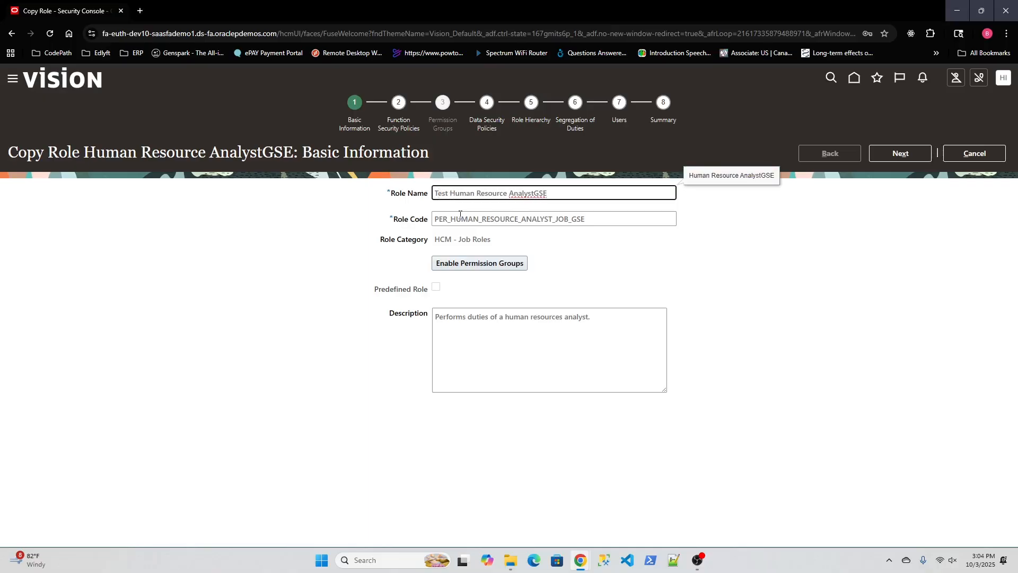
pyautogui.click(536, 193)
pyautogui.moveTo(504, 243); pyautogui.dragTo(432, 241)
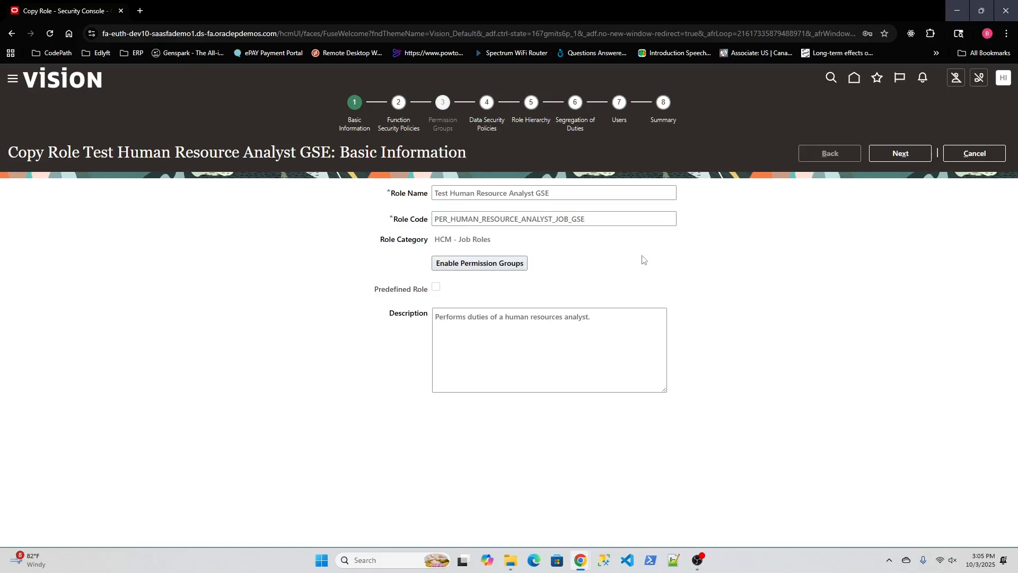
pyautogui.click(665, 106)
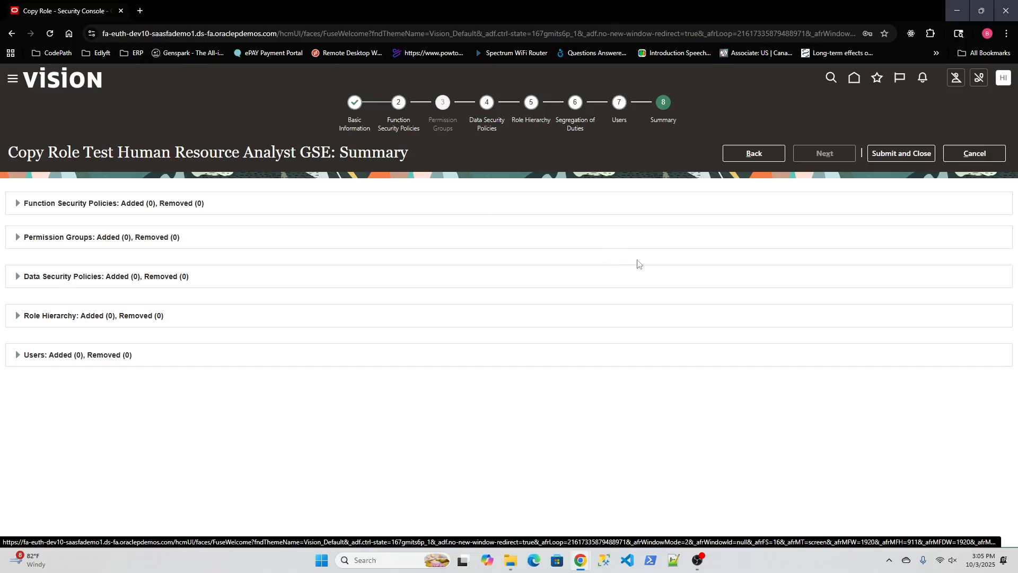
# Step: Submit the role copy and check its process for PER_HUMAN_RESOURCE_ANALYST_JOB_GSE in the administration Role Status list
pyautogui.click(900, 155)
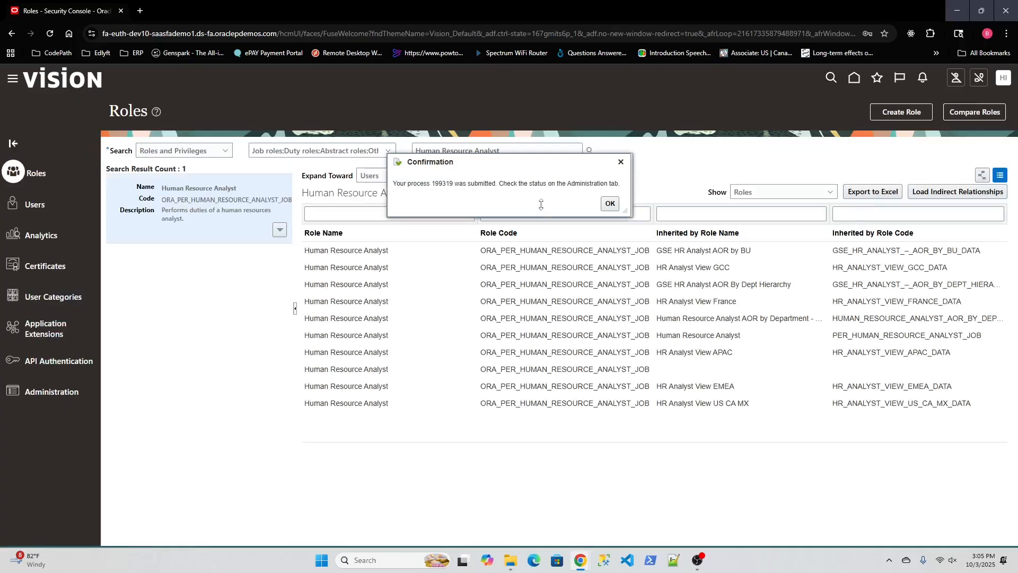
pyautogui.click(610, 203)
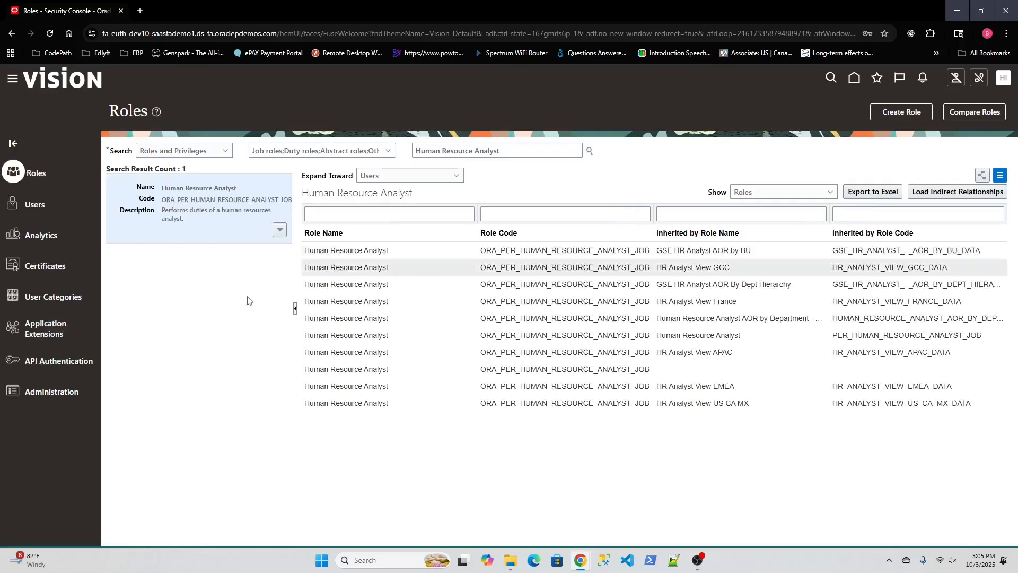
pyautogui.click(37, 394)
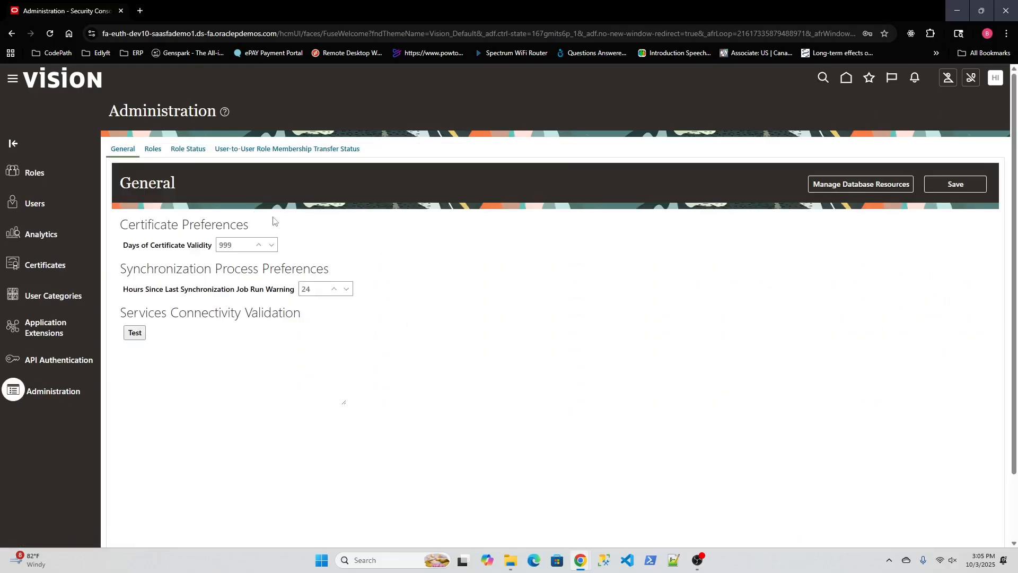
pyautogui.click(182, 150)
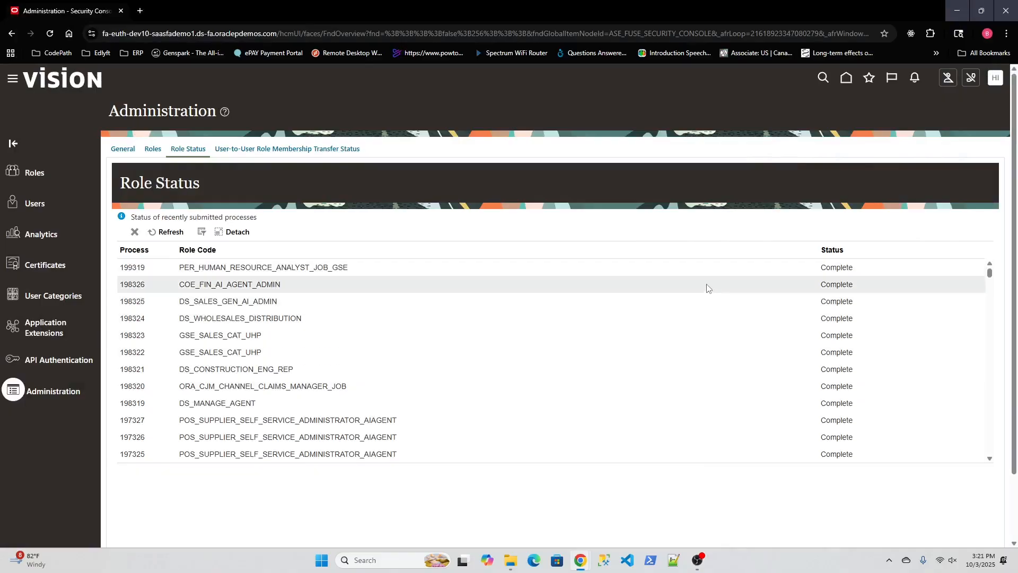
pyautogui.click(340, 269)
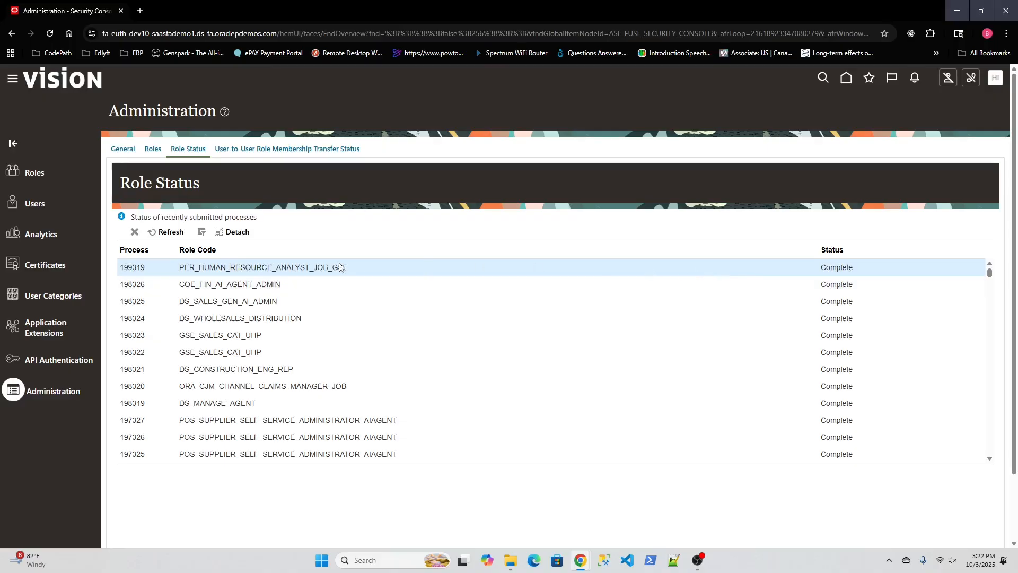
# Step: Search the roles for "test" and load the job role Test Human Resource Analyst GSE
pyautogui.click(39, 175)
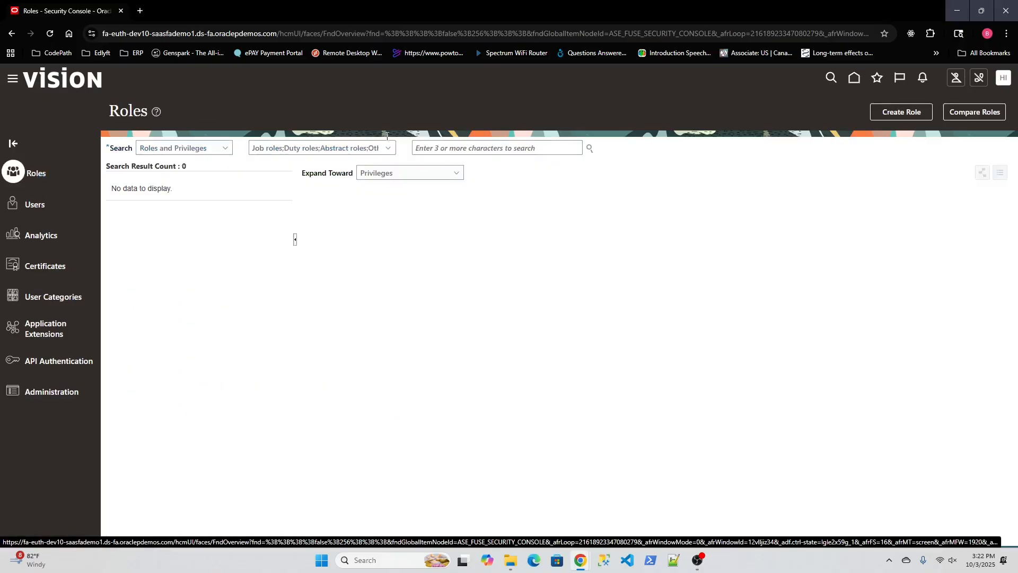
pyautogui.click(437, 147)
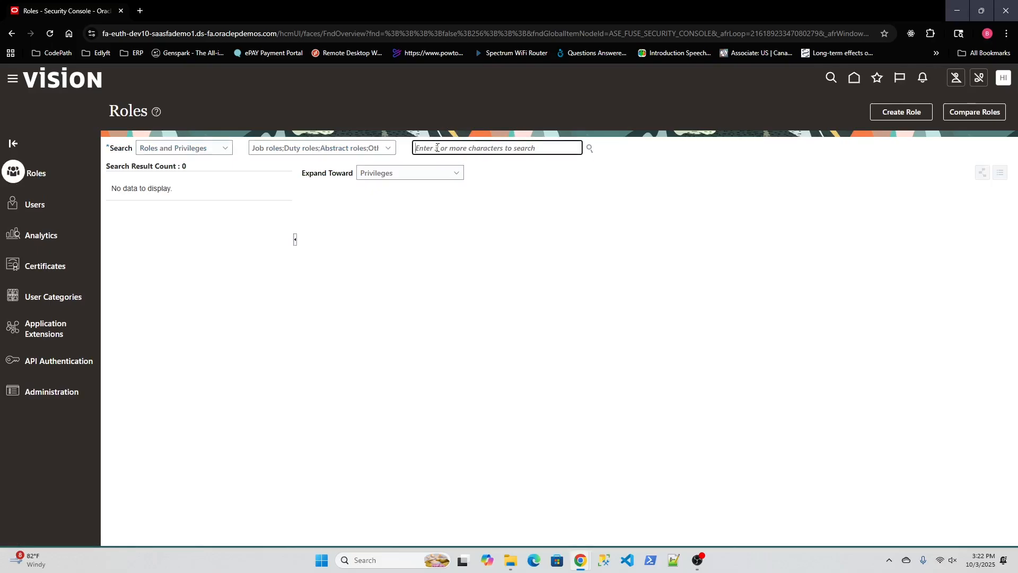
pyautogui.write('test')
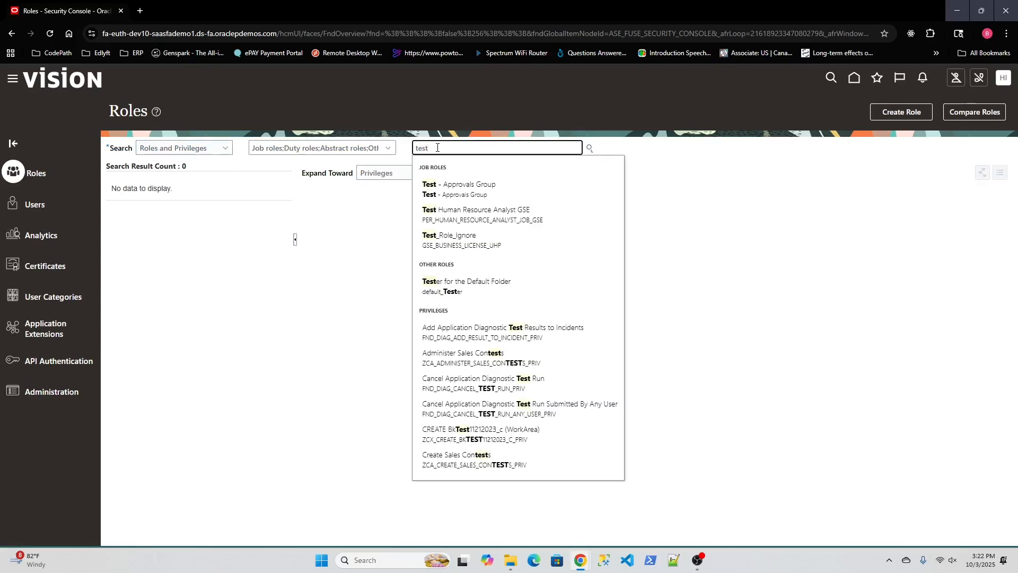
pyautogui.click(500, 222)
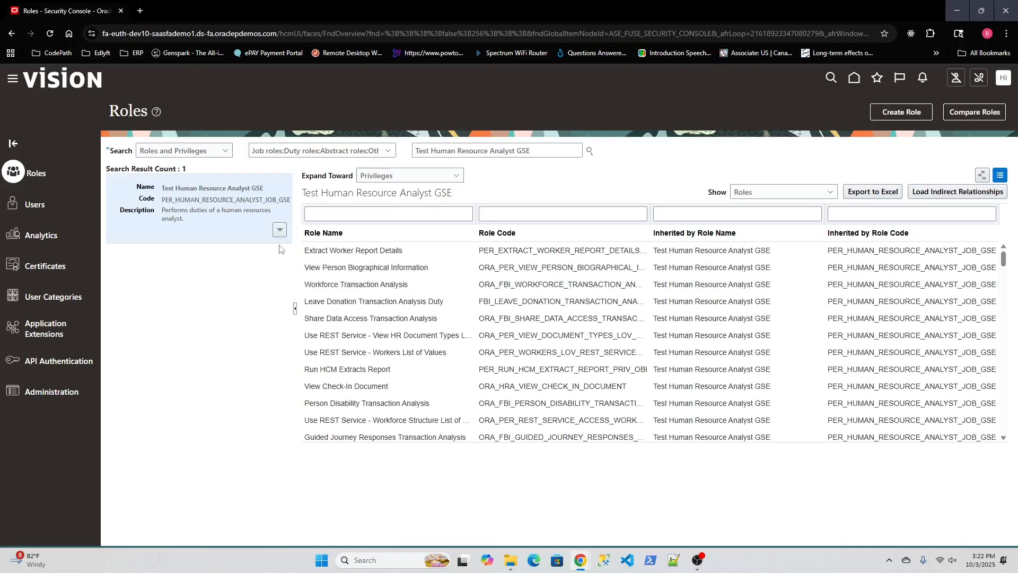
# Step: Edit the copied role and rename it "Test Human Resource Analyst"
pyautogui.click(280, 231)
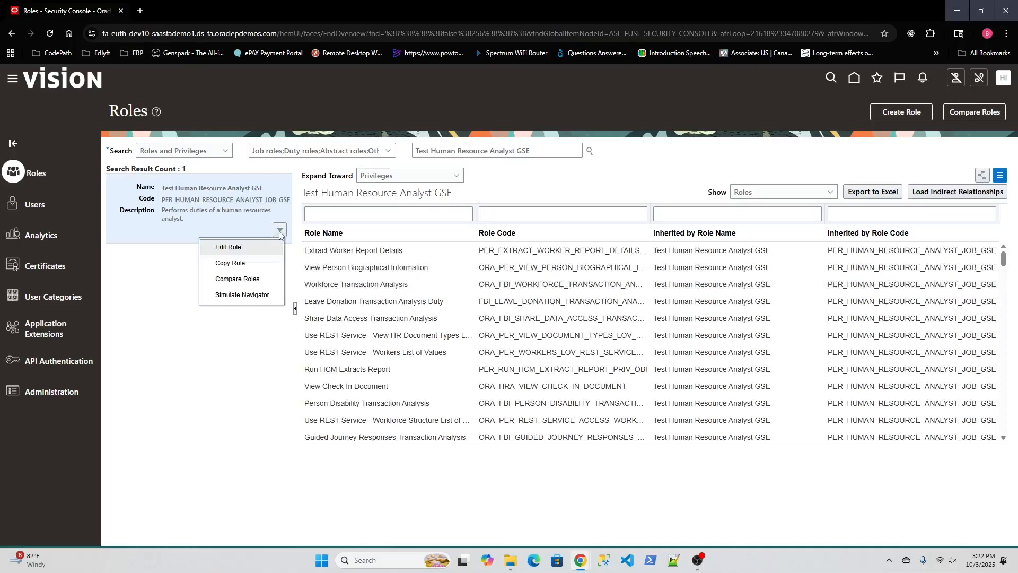
pyautogui.click(248, 248)
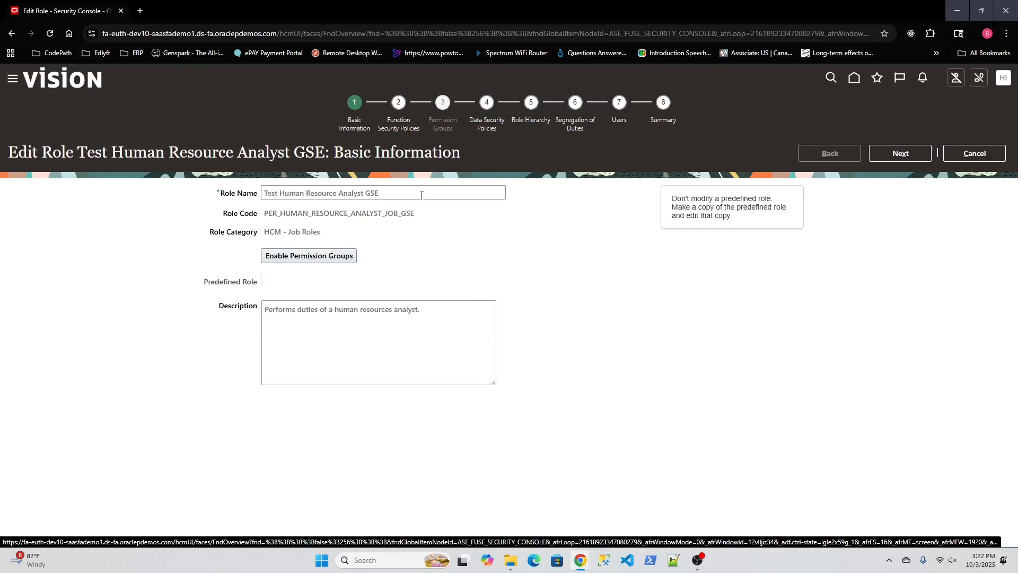
pyautogui.click(387, 196)
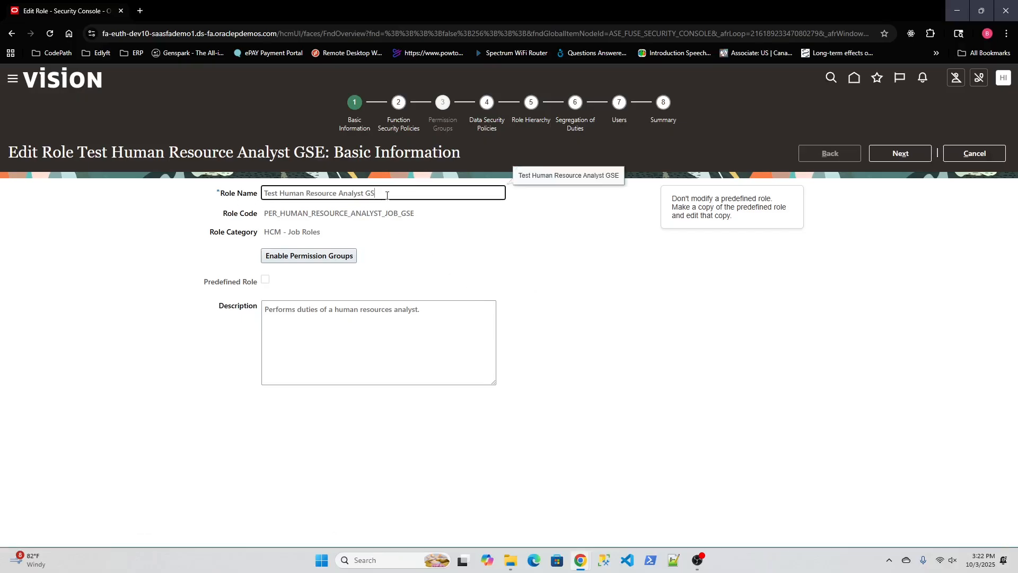
pyautogui.press('BackSpace')
pyautogui.press('BackSpace')
pyautogui.moveTo(415, 214)
pyautogui.mouseDown()
pyautogui.moveTo(267, 217)
pyautogui.moveTo(424, 220)
pyautogui.mouseUp()
pyautogui.click(266, 214)
pyautogui.click(424, 220)
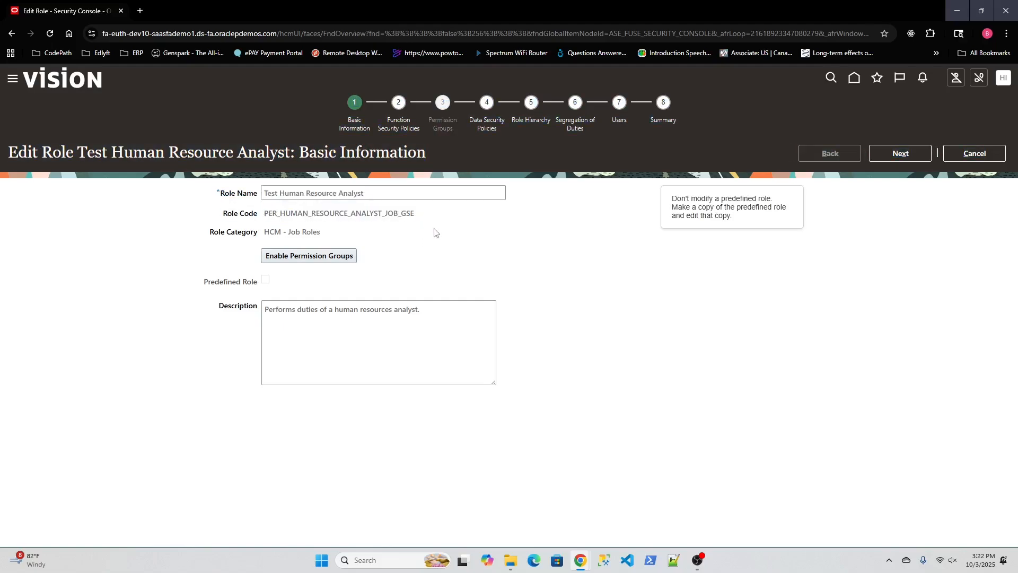
# Step: Delete the Manage Workforce Structures Work Area privilege from the role's function security policies
pyautogui.click(398, 104)
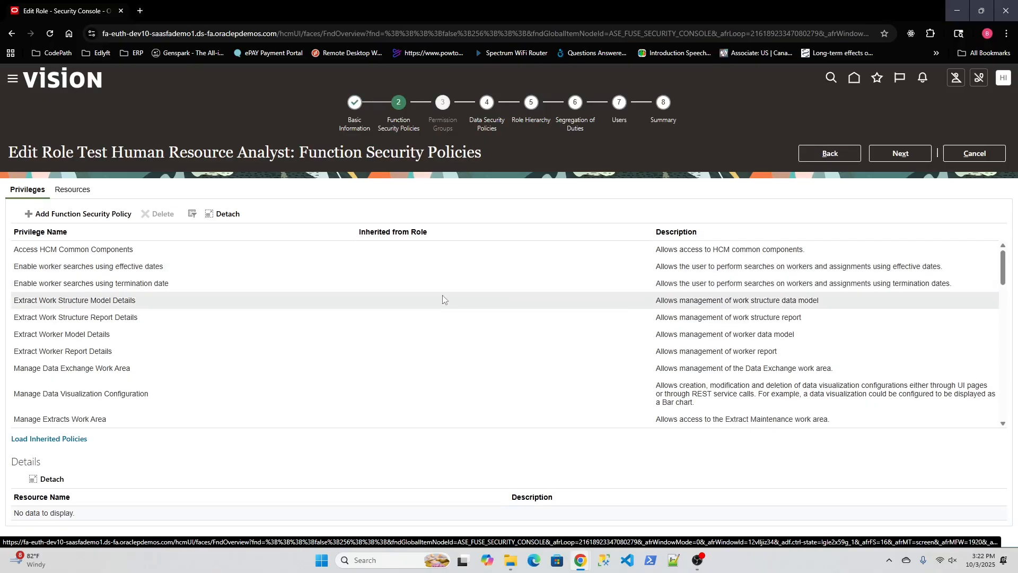
pyautogui.scroll(-3, 71, 327)
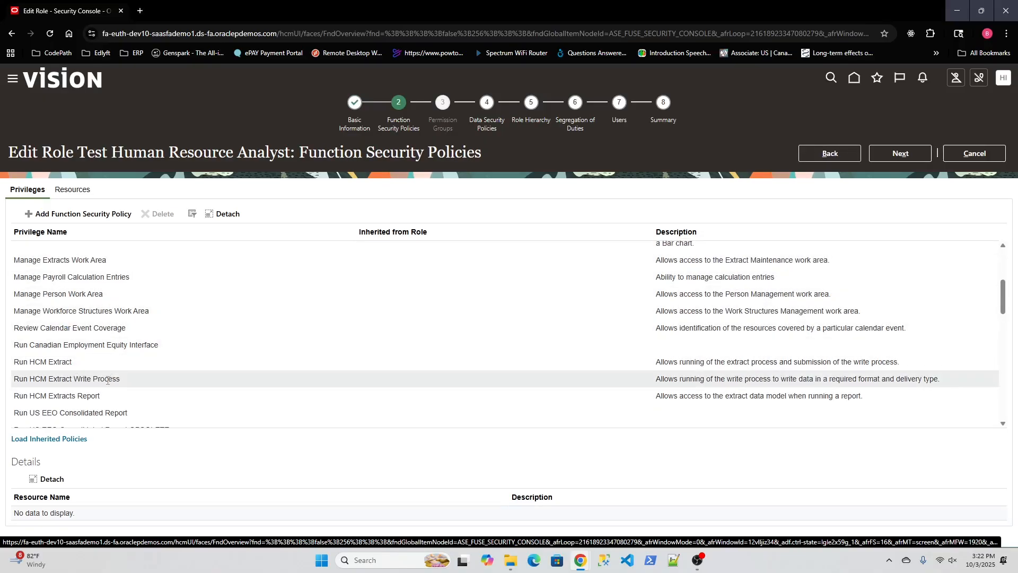
pyautogui.click(29, 311)
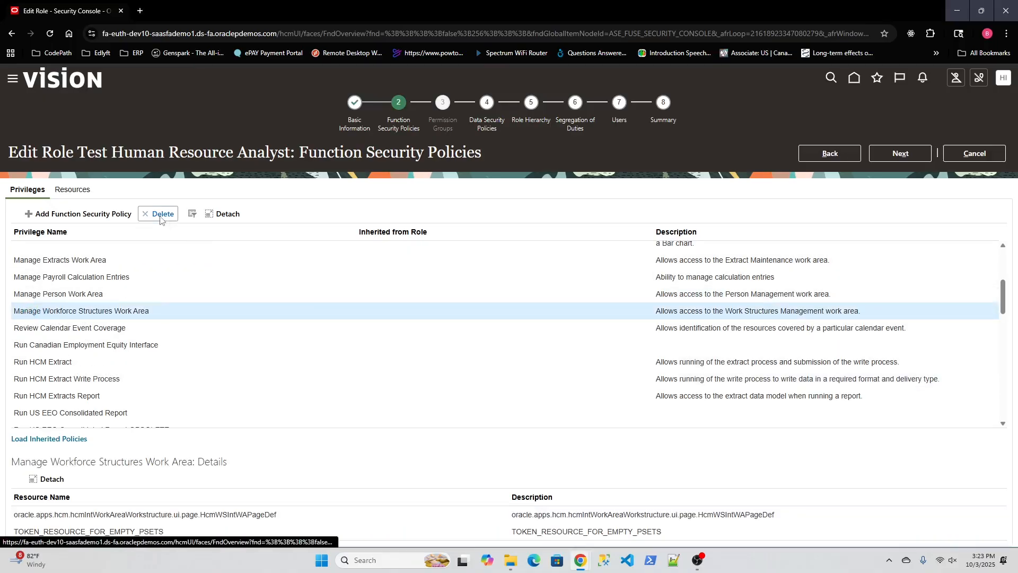
pyautogui.click(160, 214)
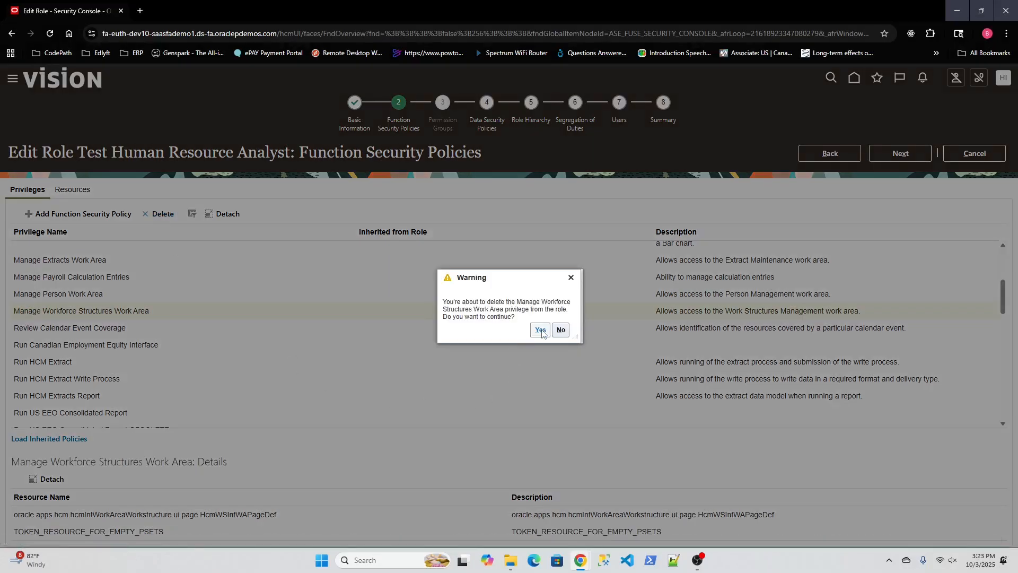
pyautogui.click(540, 331)
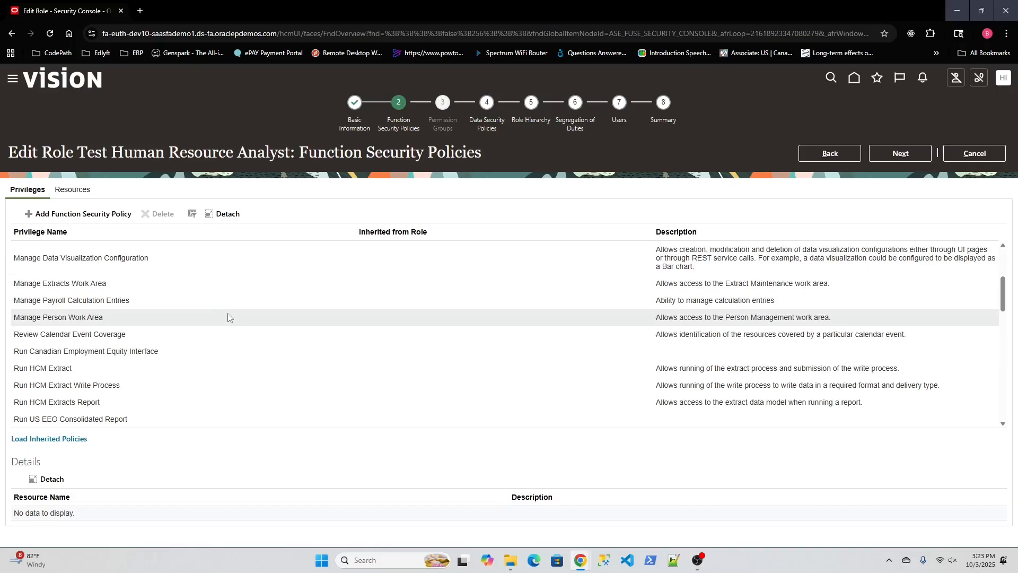
pyautogui.click(273, 371)
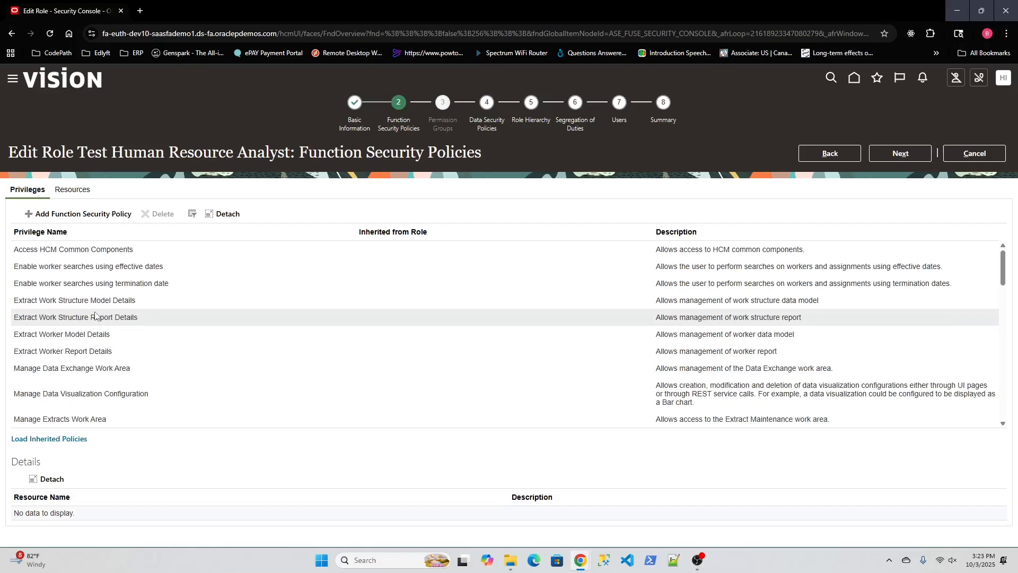
# Step: Search the function security policies available for the role for "extra", without adding any
pyautogui.click(61, 214)
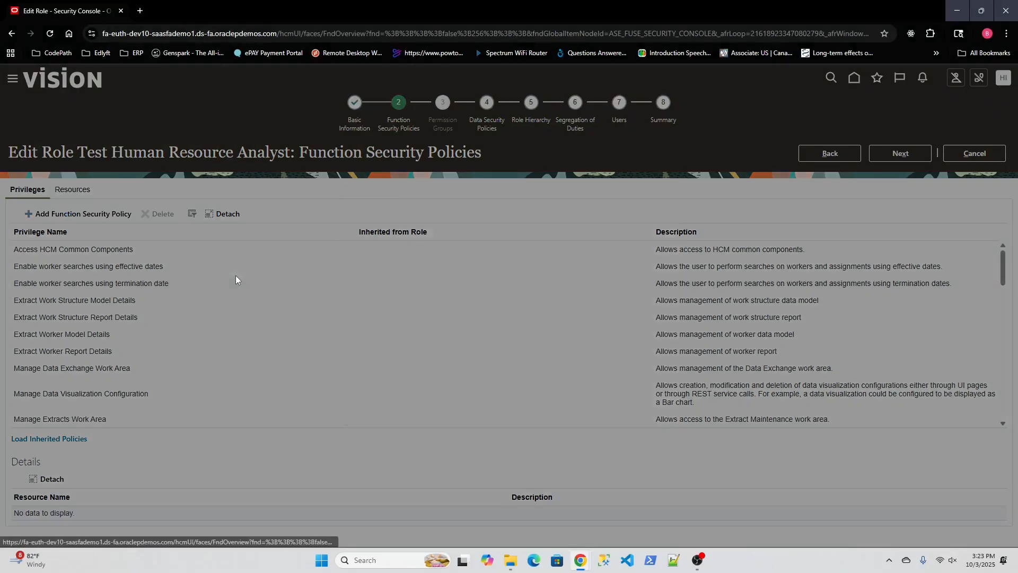
pyautogui.click(524, 216)
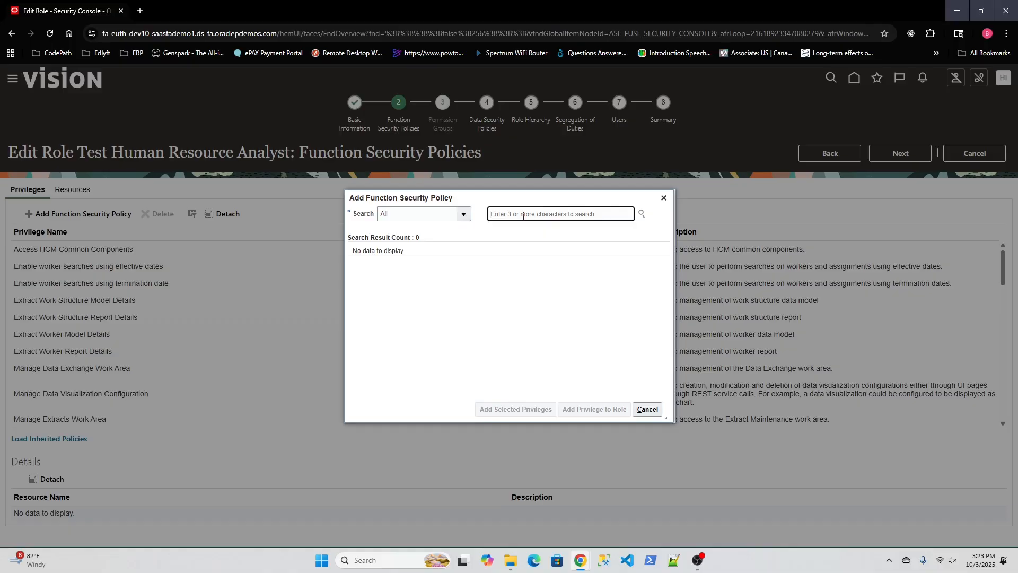
pyautogui.write('extra')
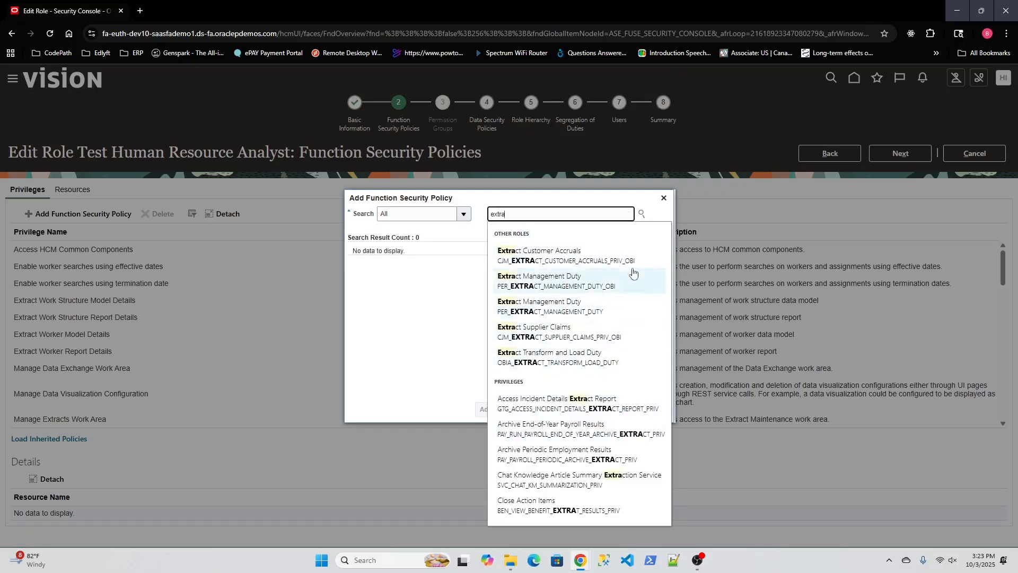
pyautogui.click(430, 302)
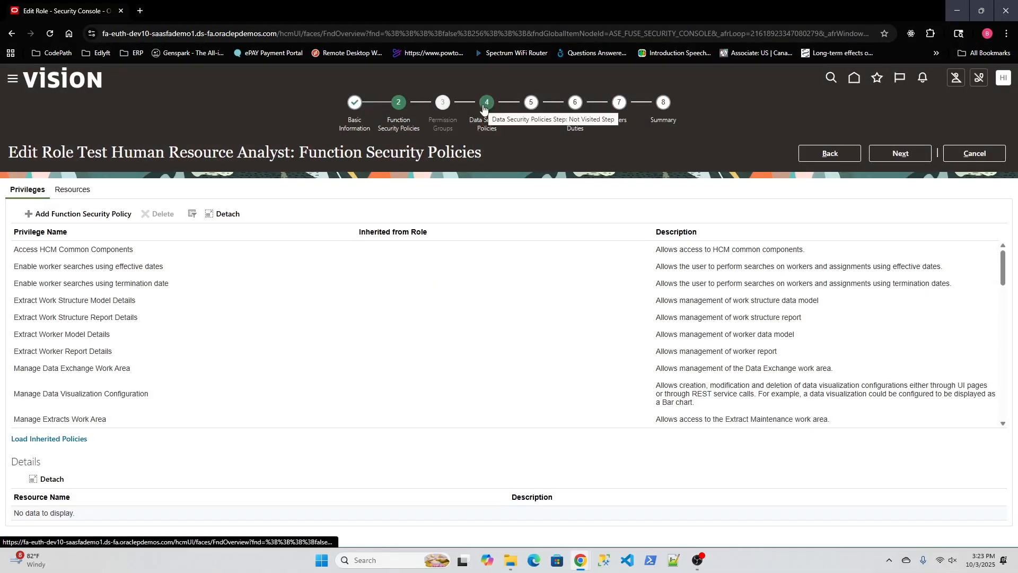
# Step: Start a new data security policy for the role and name it "Business Unit"
pyautogui.click(490, 104)
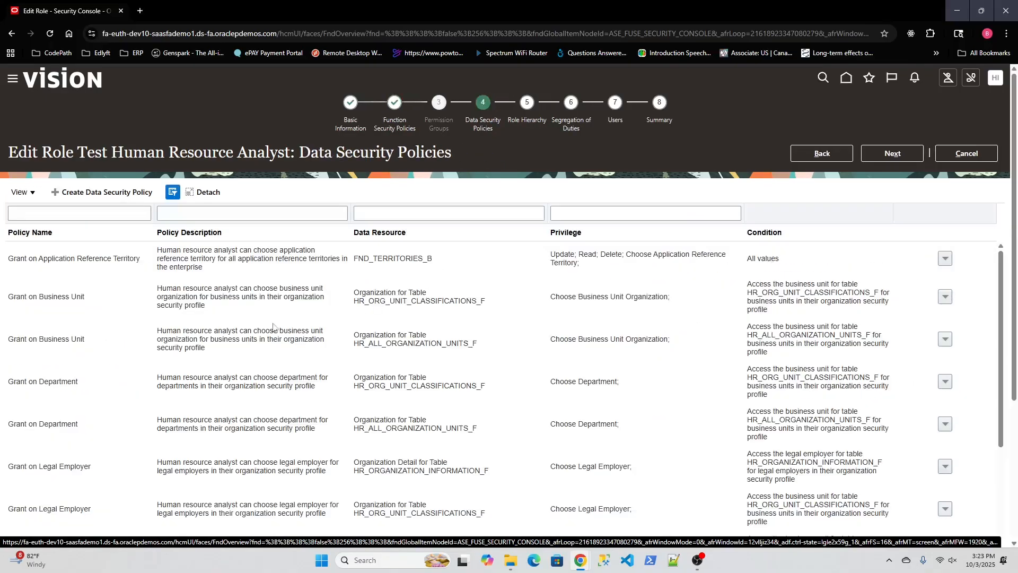
pyautogui.scroll(-15, 99, 325)
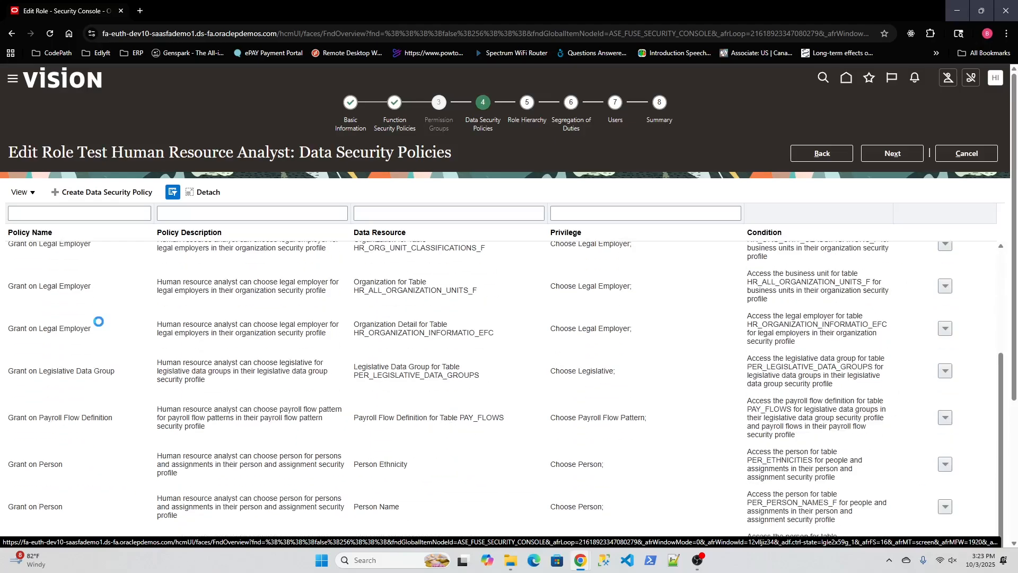
pyautogui.scroll(15, 99, 326)
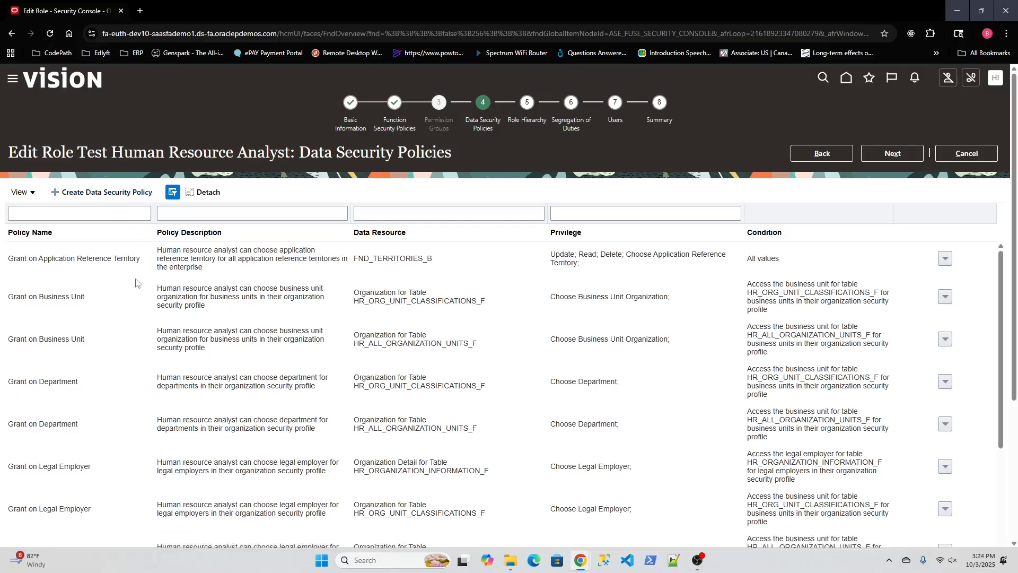
pyautogui.click(33, 193)
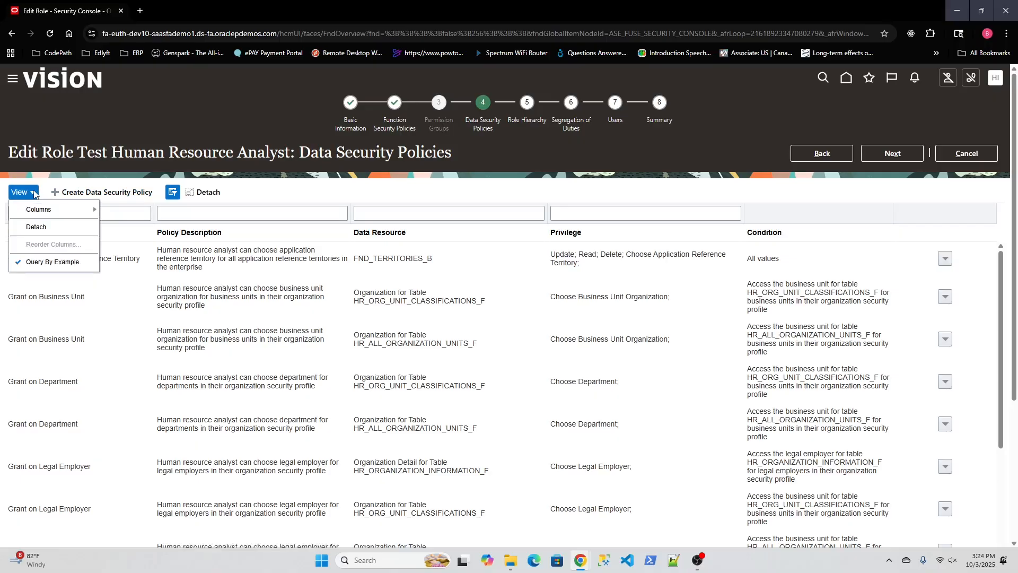
pyautogui.click(34, 194)
pyautogui.click(101, 197)
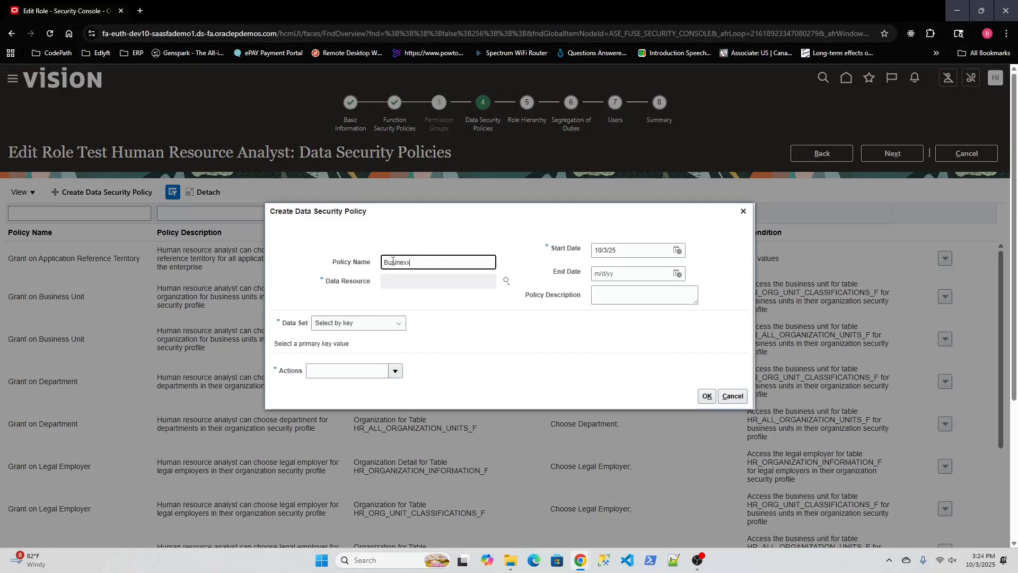
pyautogui.press('BackSpace')
pyautogui.press('BackSpace')
pyautogui.write('ss')
# Step: Assign the Business Unit data resource (FUN_ALL_BUSINESS_UNITS_V) to the policy and set its data set to Select by instance set
pyautogui.click(506, 281)
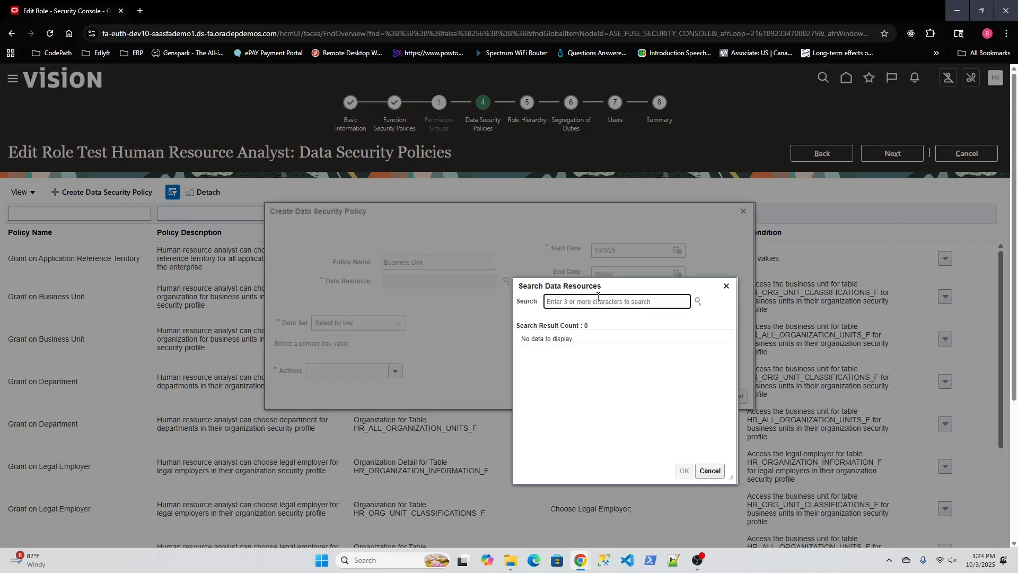
pyautogui.write('business unit')
pyautogui.press('Return')
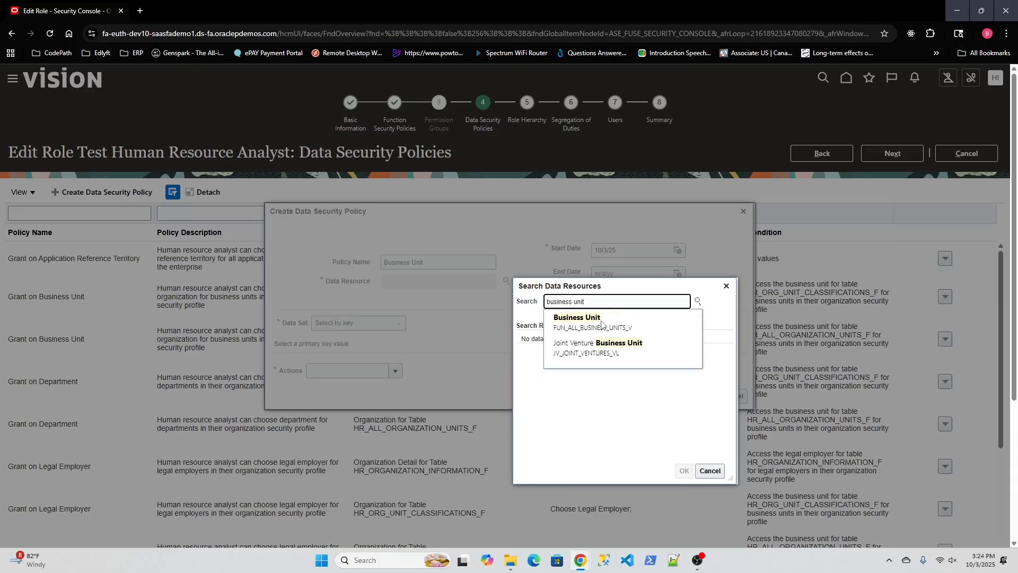
pyautogui.click(575, 319)
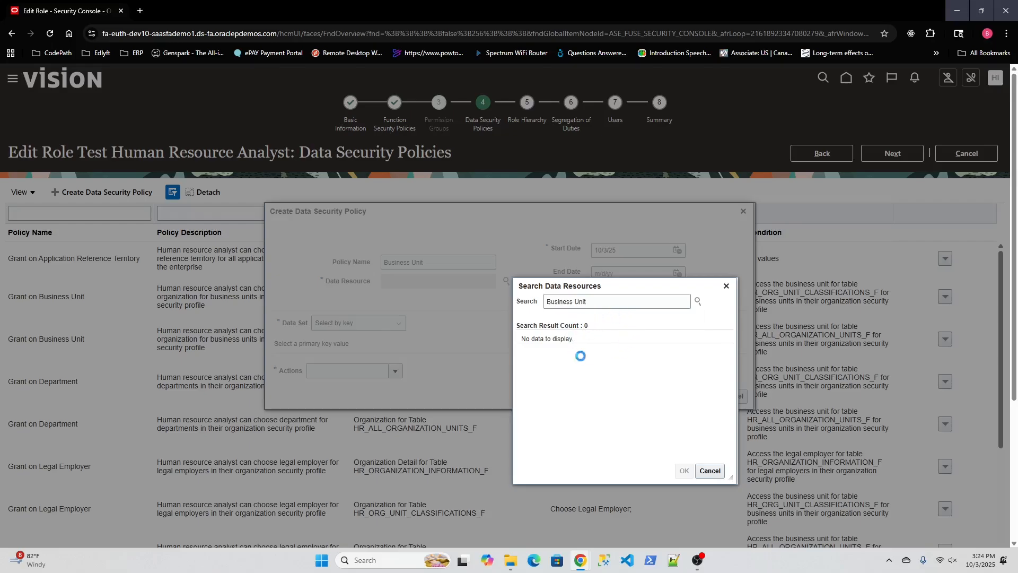
pyautogui.click(594, 348)
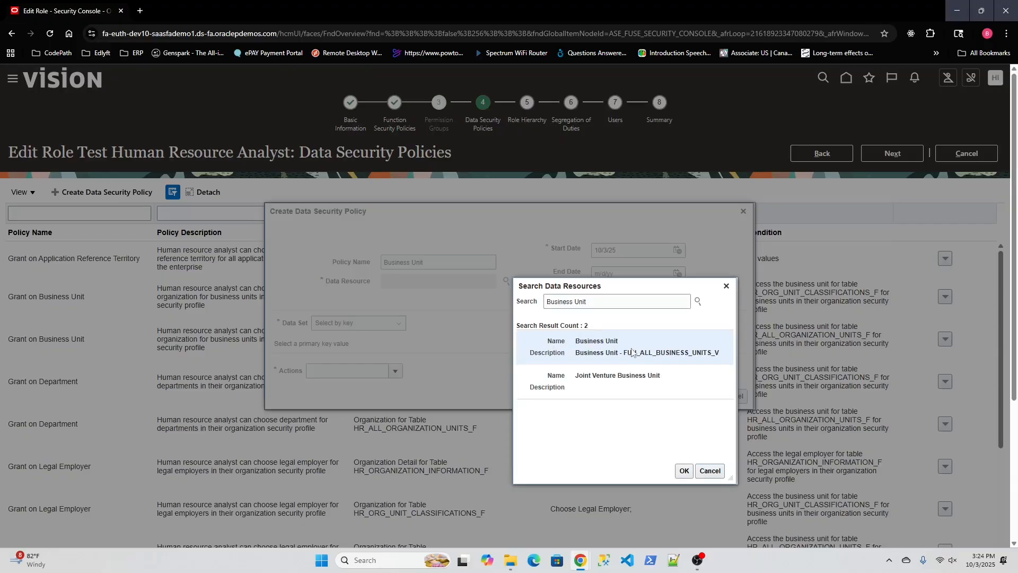
pyautogui.click(684, 471)
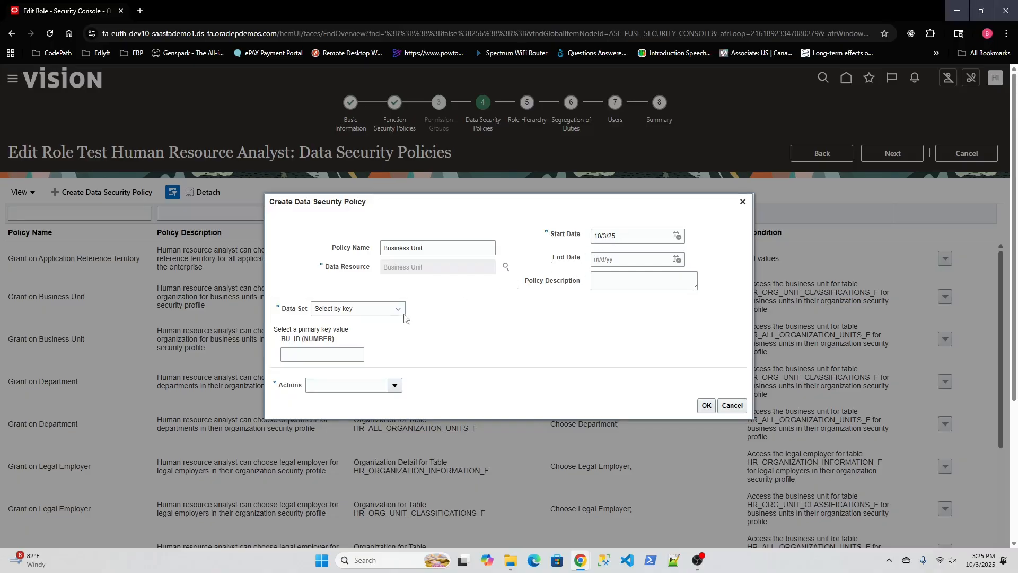
pyautogui.click(380, 312)
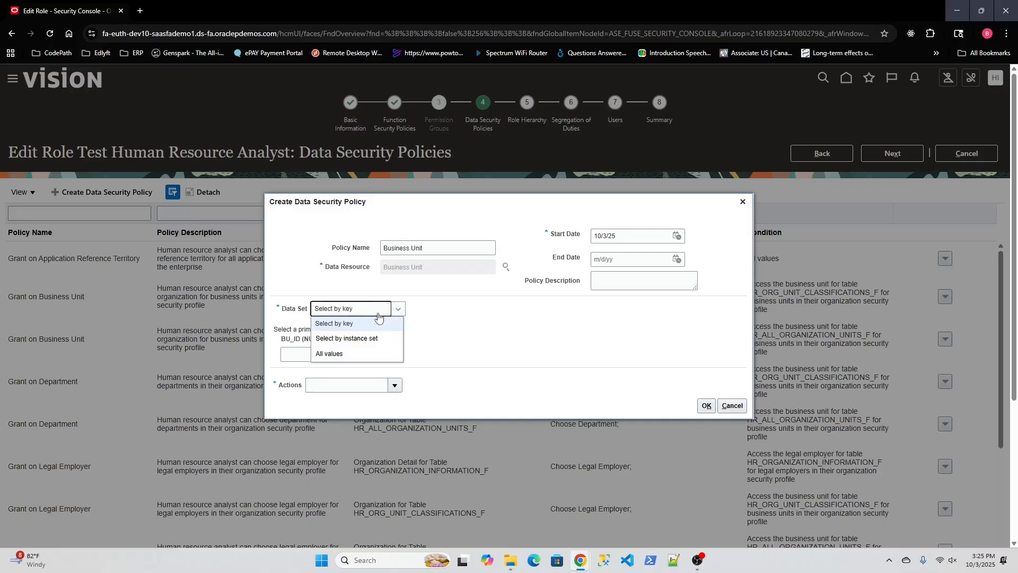
pyautogui.click(367, 340)
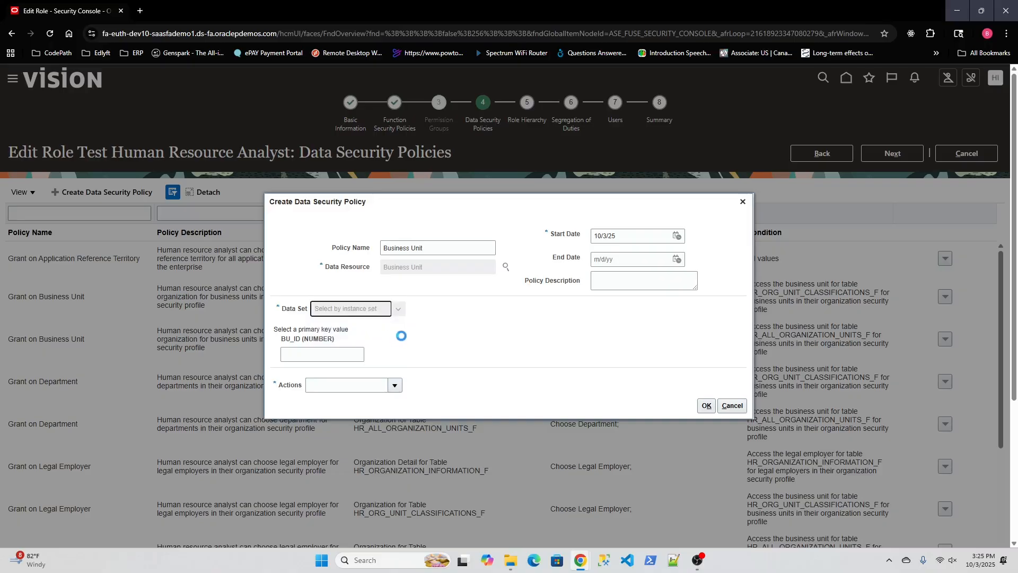
# Step: Set the policy's condition to access the business units for which the user is explicitly authorized, and discard the policy without choosing an action
pyautogui.click(419, 348)
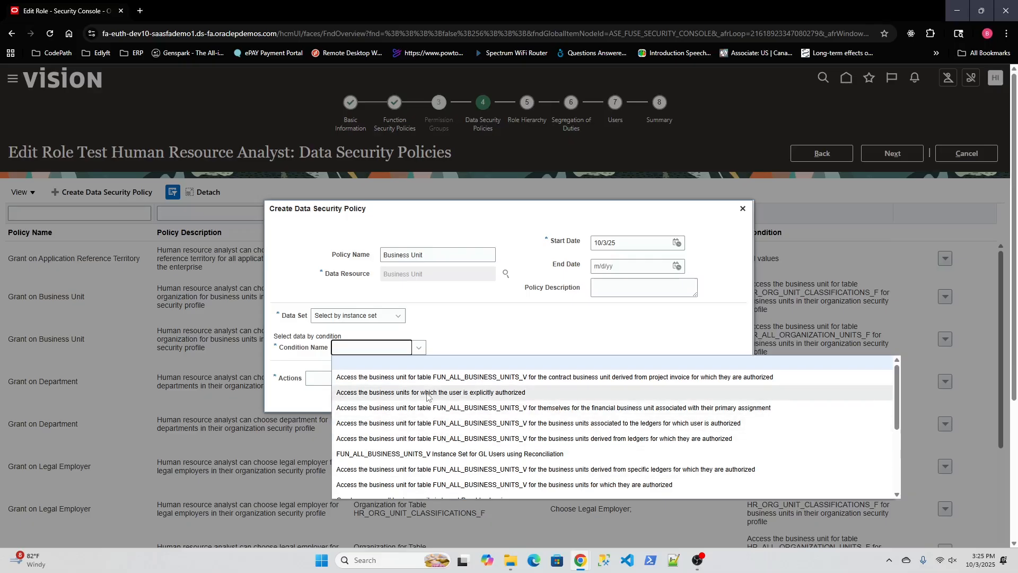
pyautogui.click(523, 394)
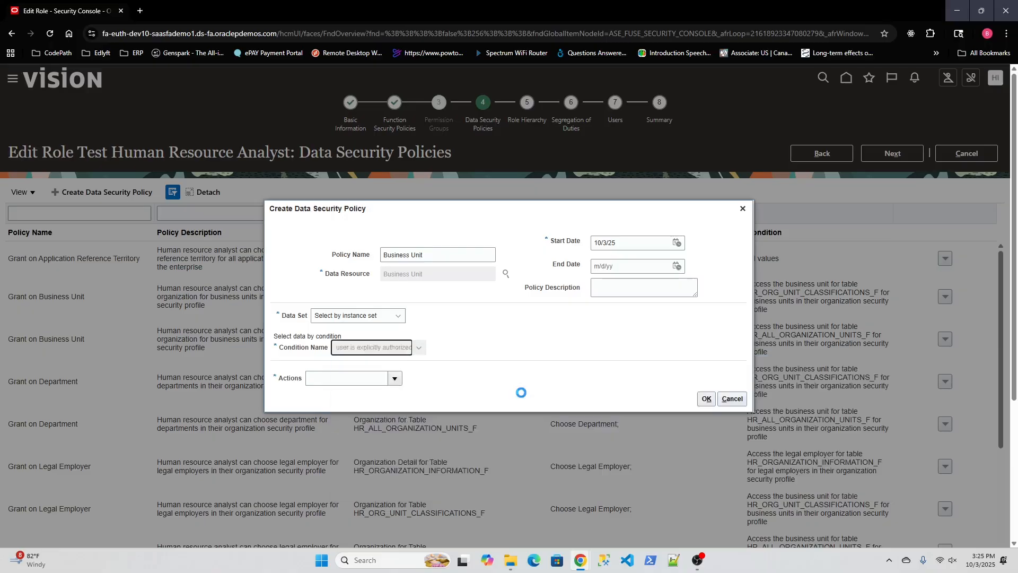
pyautogui.click(394, 382)
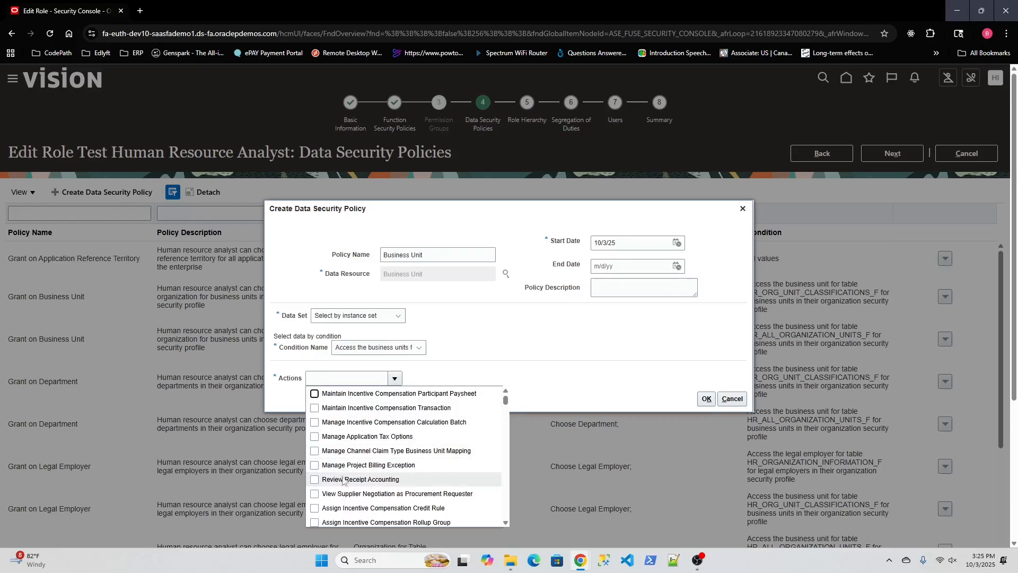
pyautogui.scroll(-4, 344, 488)
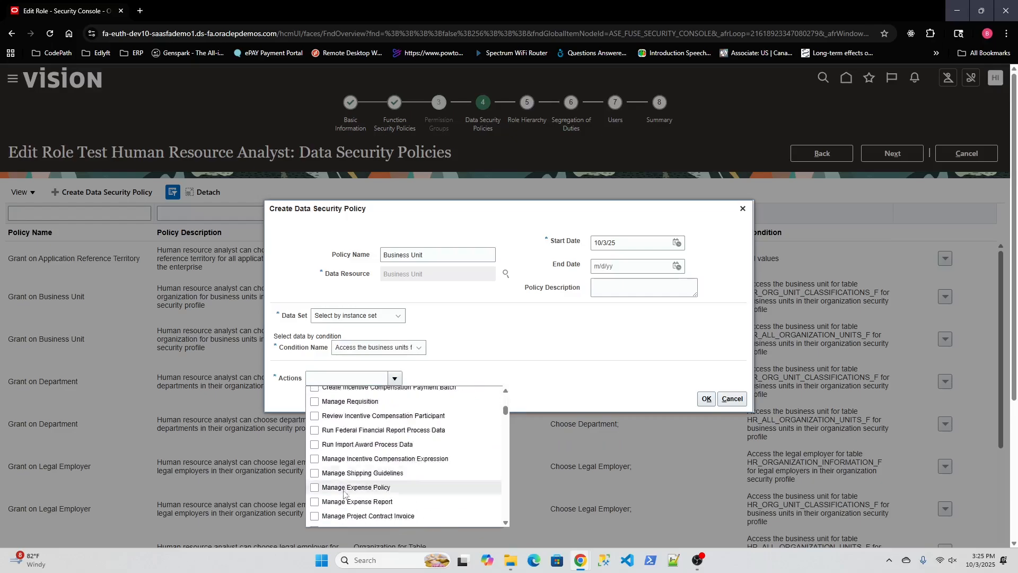
pyautogui.scroll(-10, 343, 488)
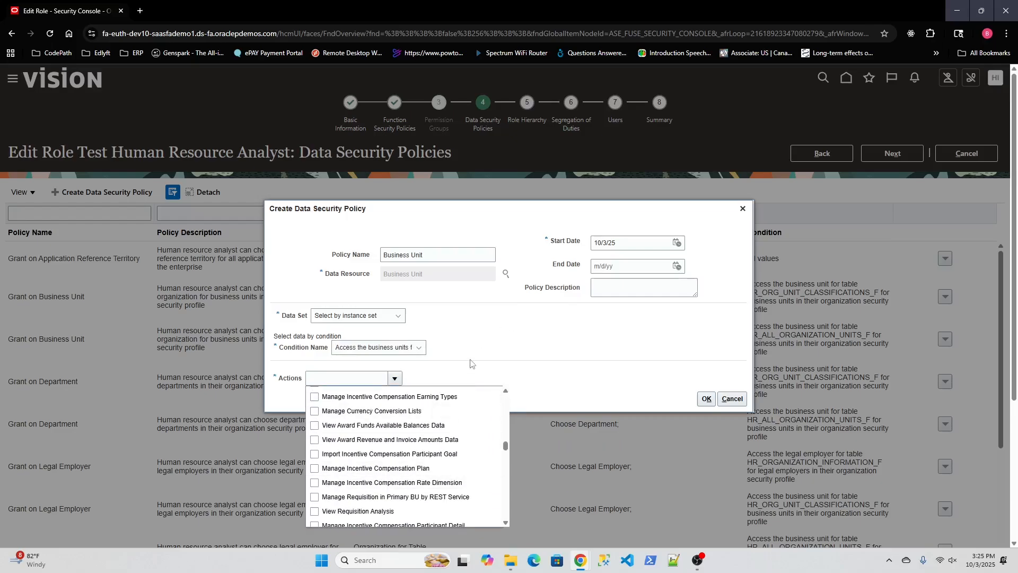
pyautogui.click(484, 344)
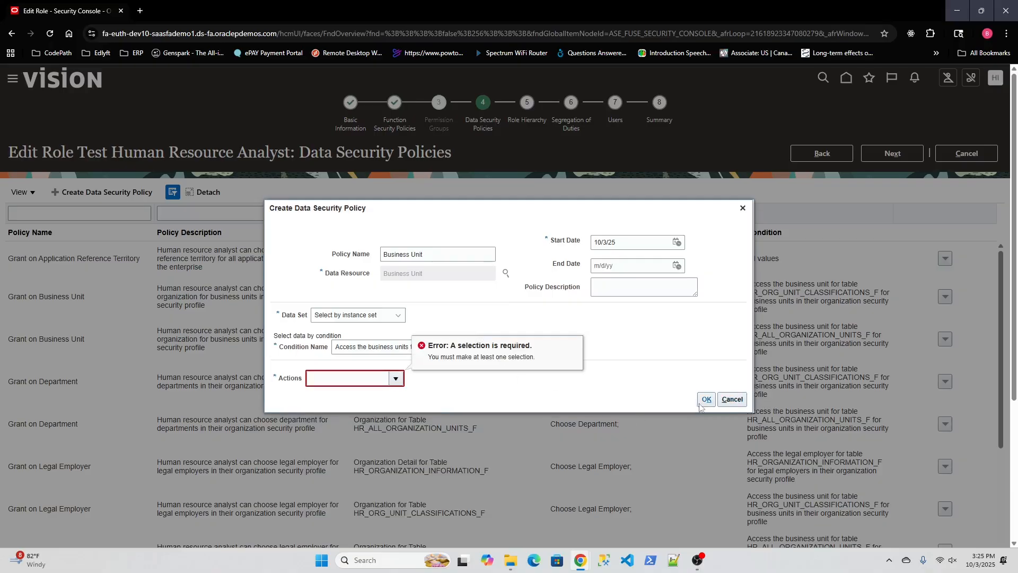
pyautogui.click(731, 400)
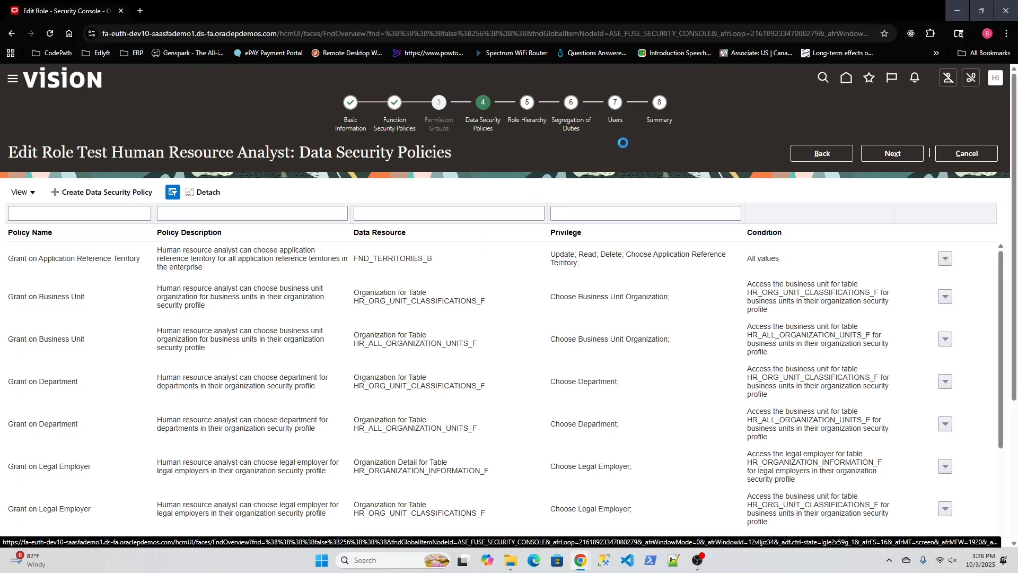
# Step: Try to add the users of the Impersonator Role found by searching "imp" to the role's user assignments
pyautogui.click(619, 102)
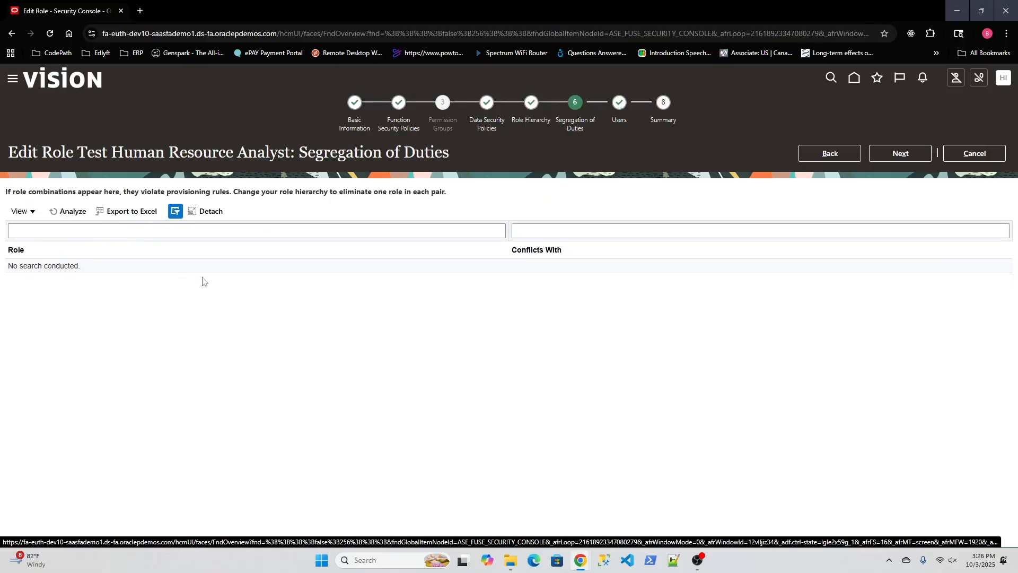
pyautogui.click(615, 105)
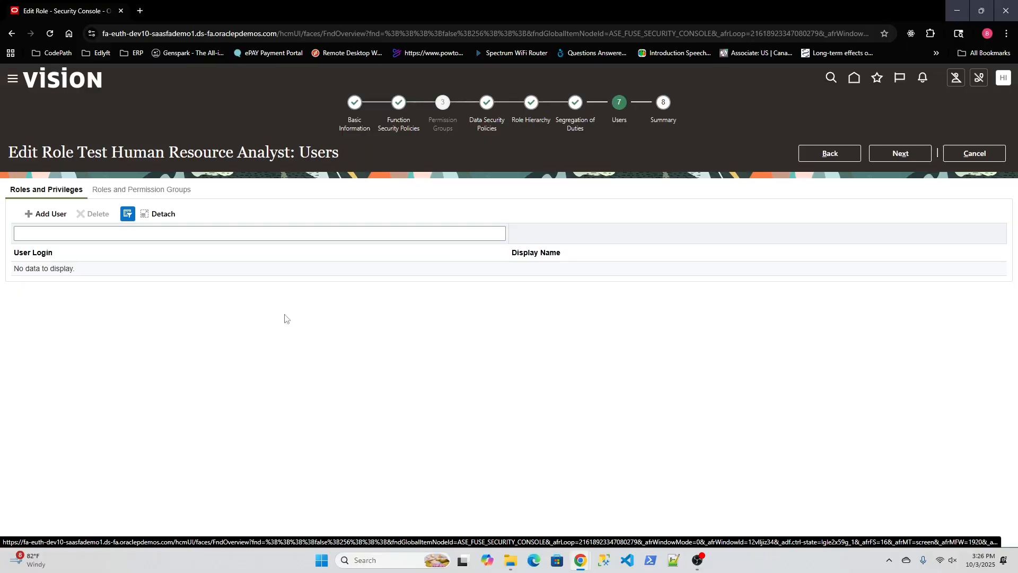
pyautogui.click(46, 214)
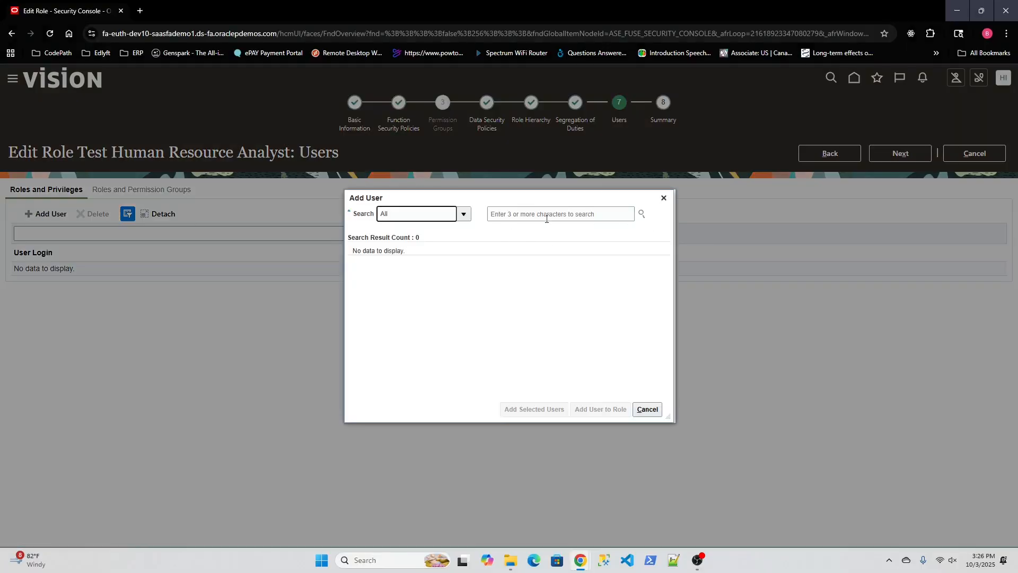
pyautogui.click(546, 215)
pyautogui.write('imp')
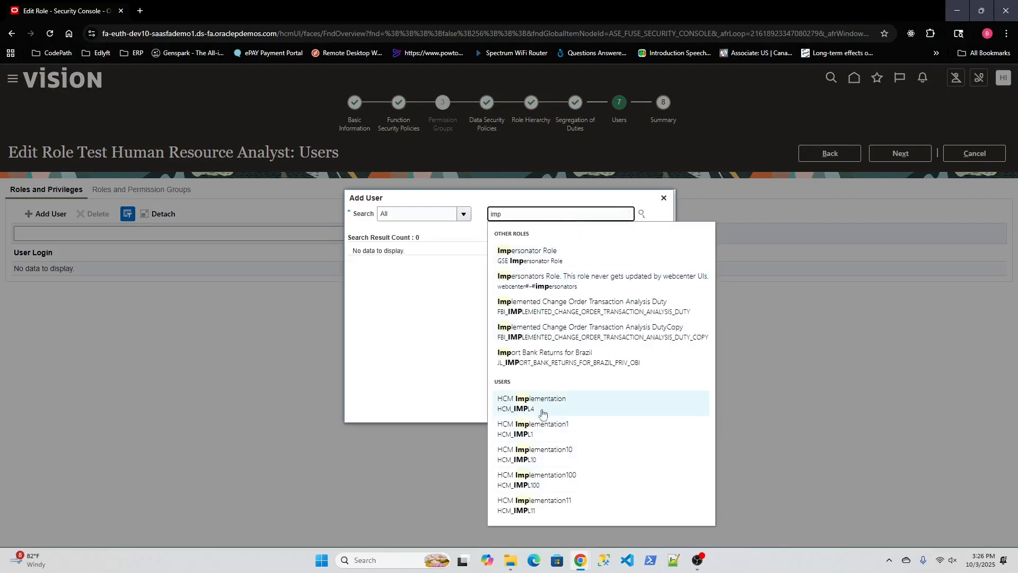
pyautogui.click(537, 257)
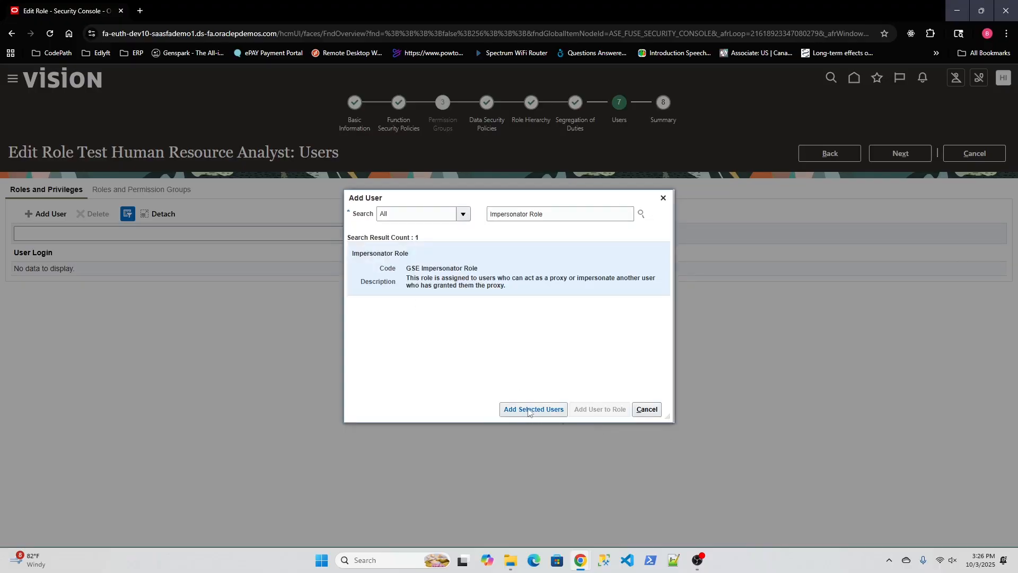
pyautogui.click(529, 412)
pyautogui.click(647, 409)
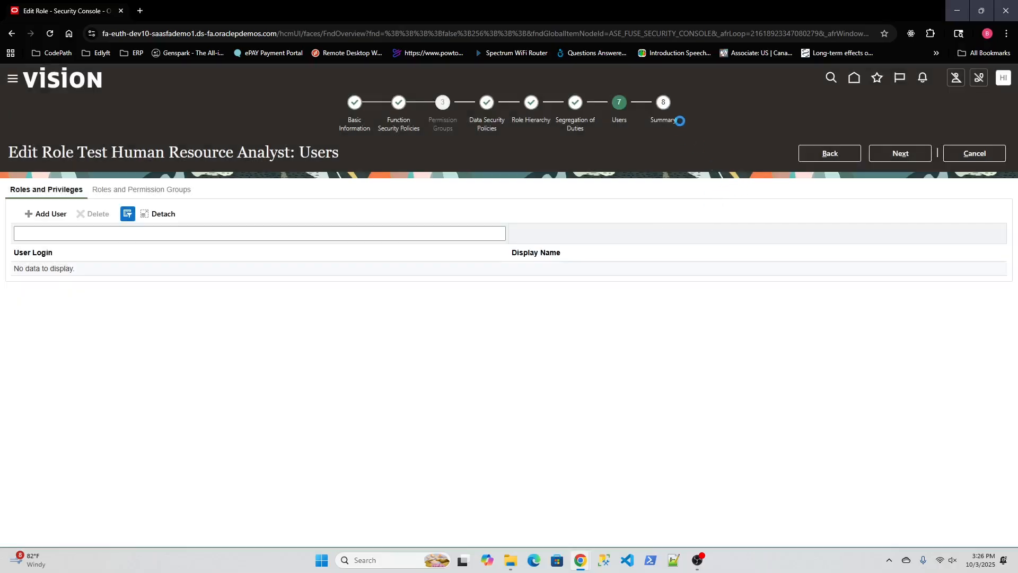
# Step: Proceed to the summary of the edited Test Human Resource Analyst role and save its changes
pyautogui.click(900, 154)
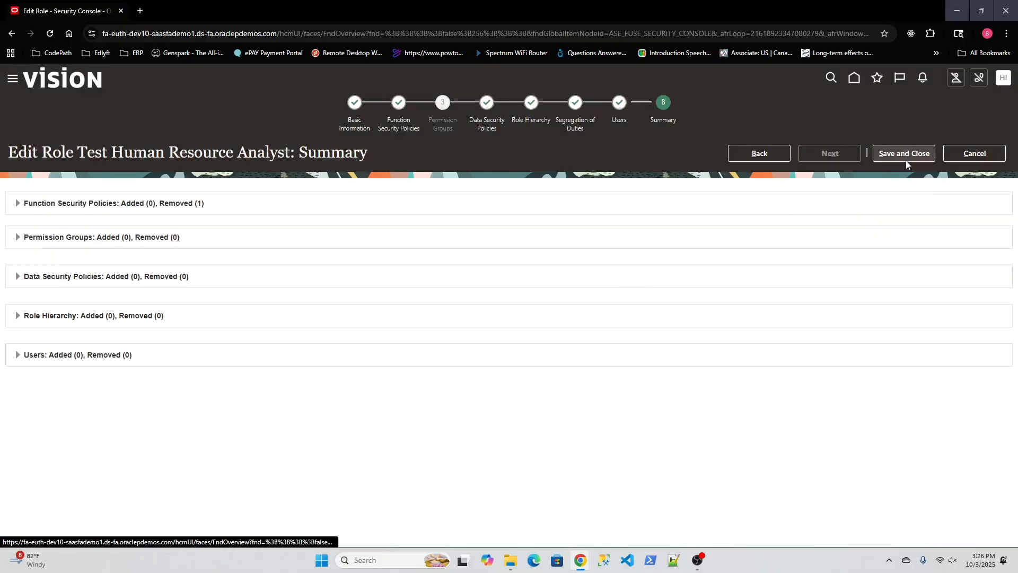
pyautogui.click(906, 155)
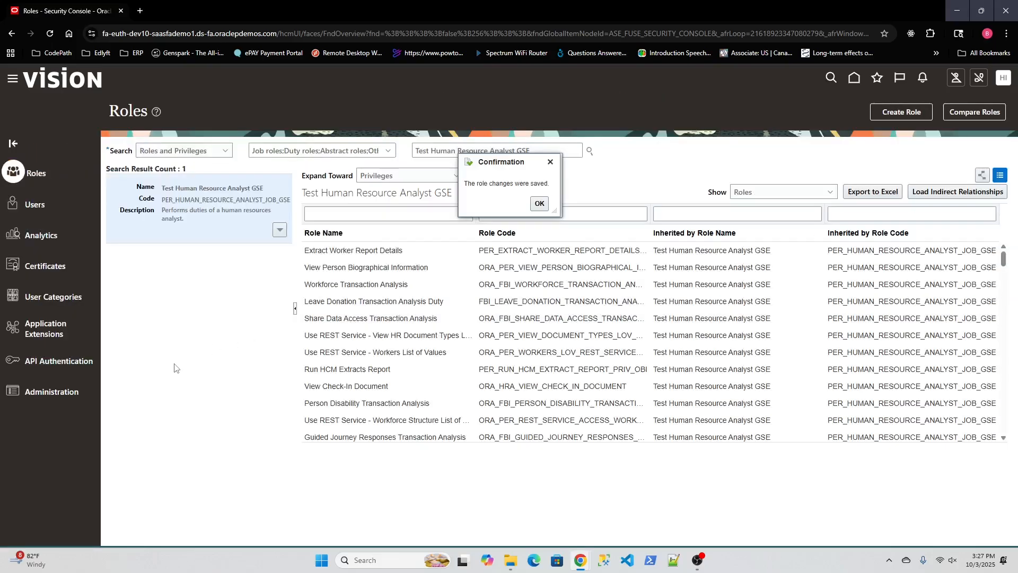
pyautogui.click(539, 204)
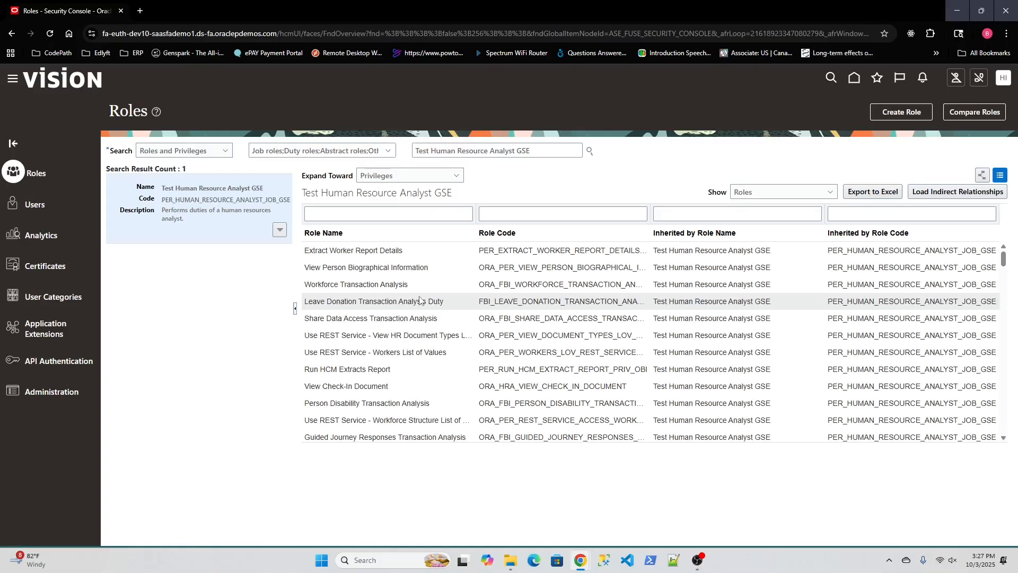
pyautogui.click(505, 367)
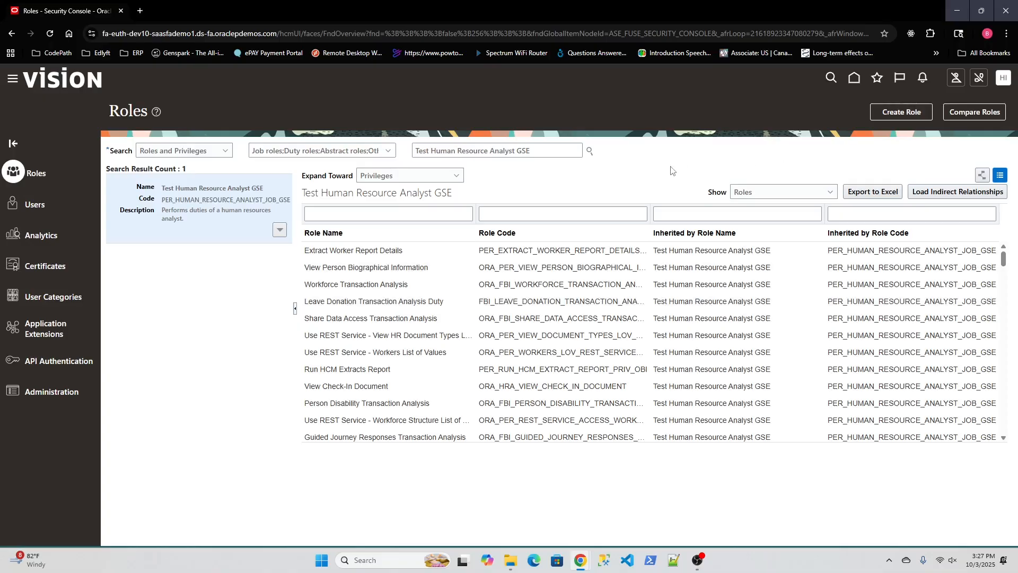
# Step: Start creating a new role named "Test YB" with the role code "Test_YB"
pyautogui.click(900, 114)
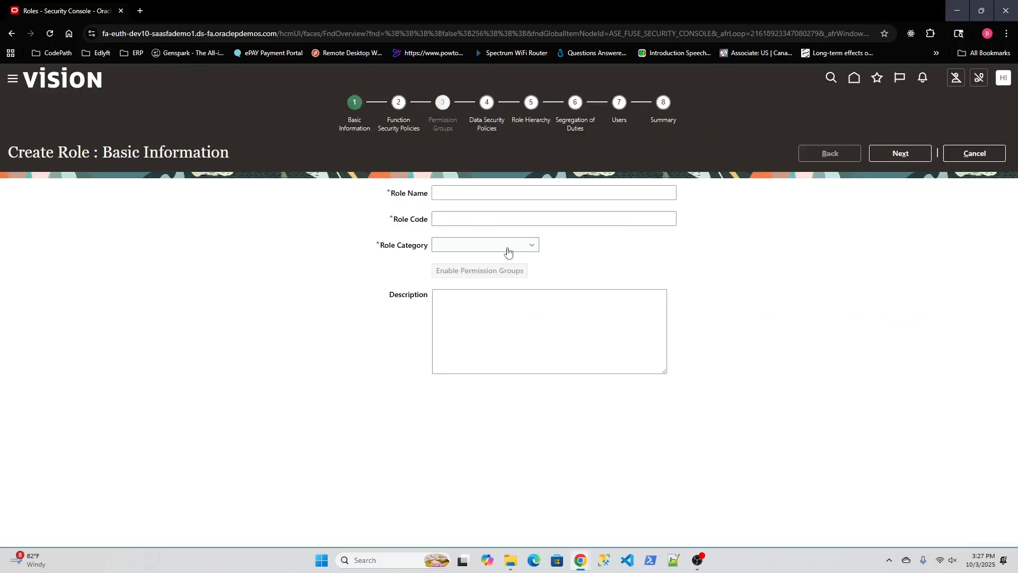
pyautogui.click(476, 192)
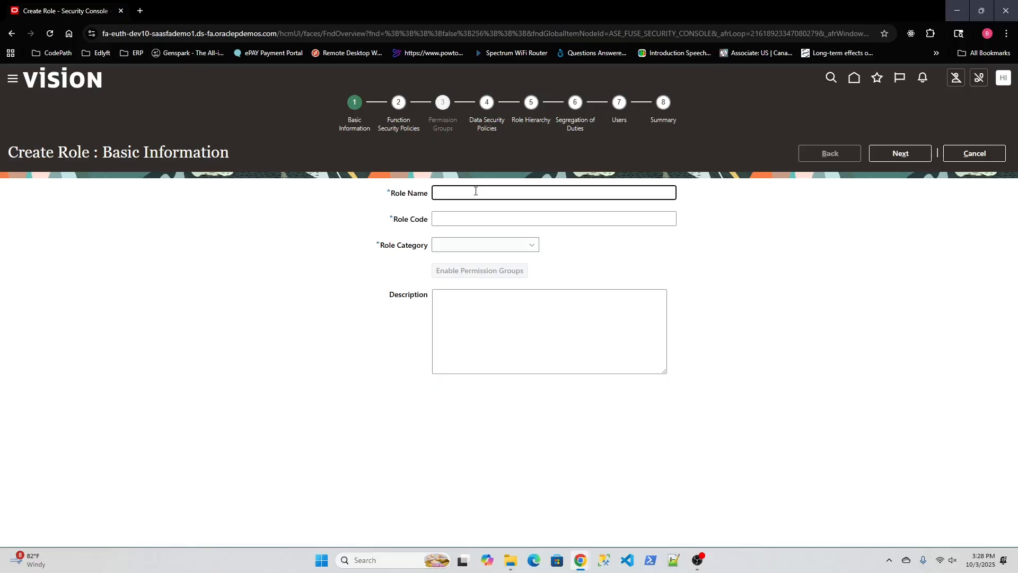
pyautogui.write('Test YB')
pyautogui.press('Tab')
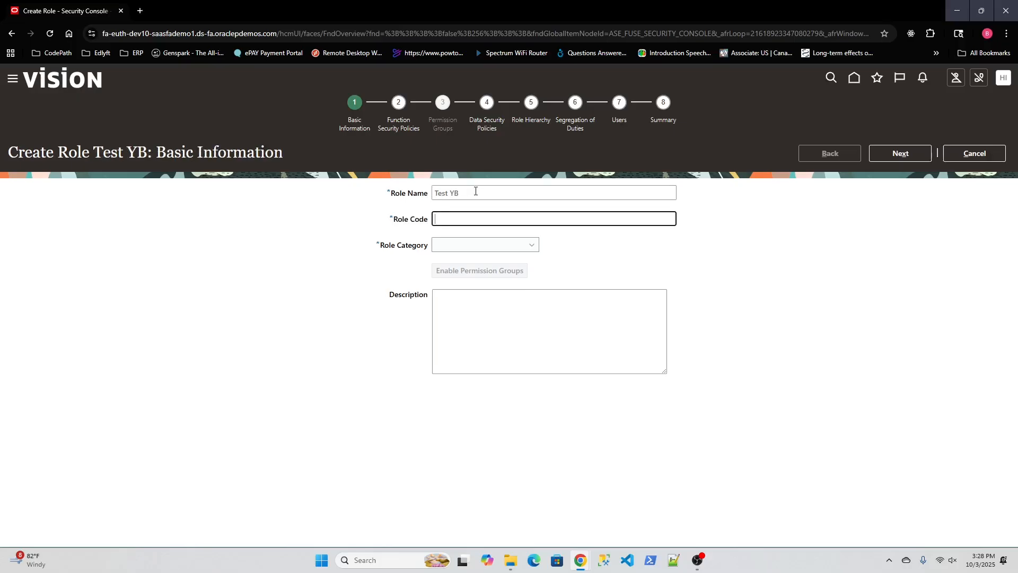
pyautogui.write('Test_YB')
# Step: Complete the new role's basic information with the category HCM - Abstract Roles and the description "test role"
pyautogui.click(521, 247)
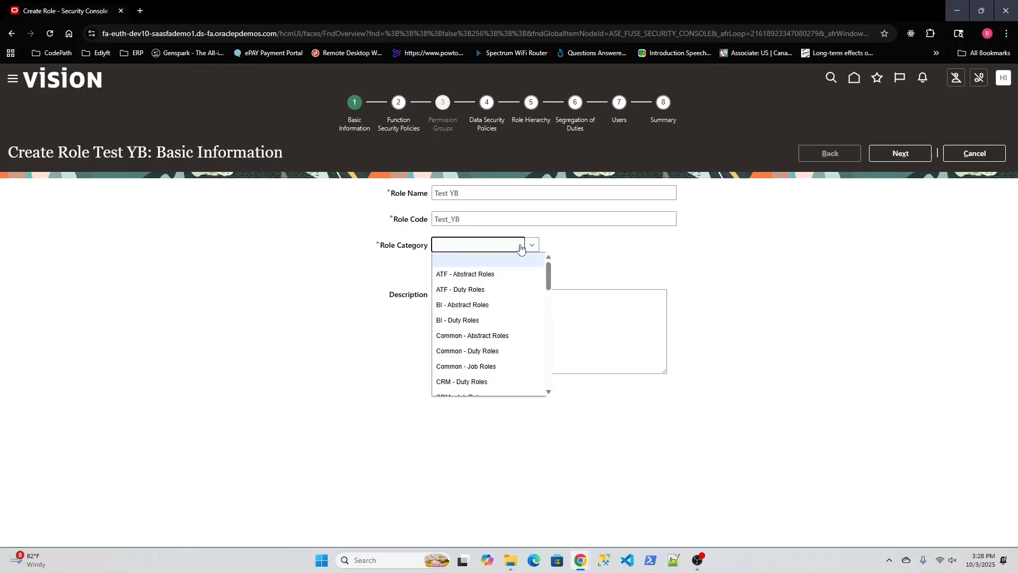
pyautogui.scroll(-4, 505, 330)
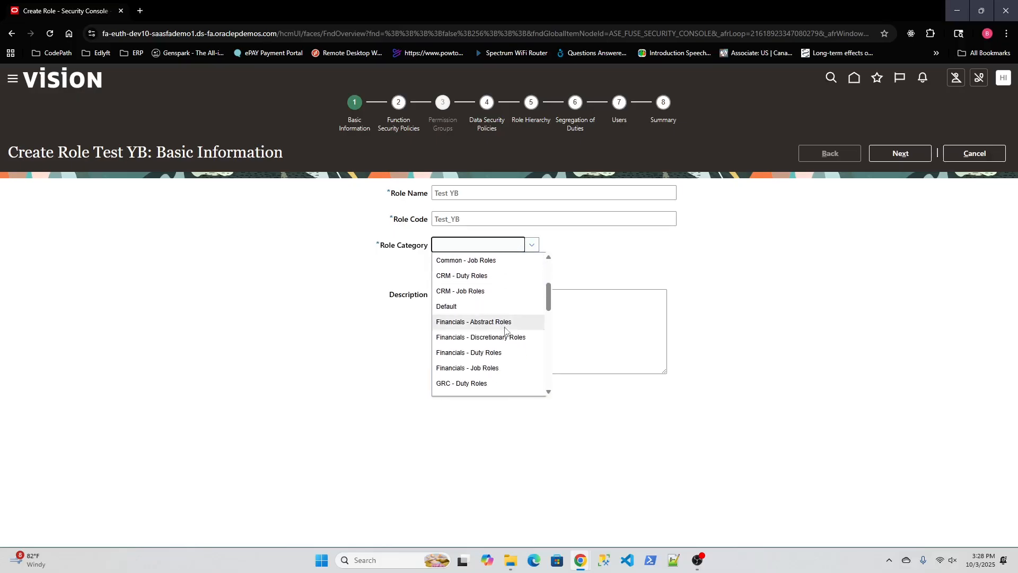
pyautogui.scroll(-4, 505, 330)
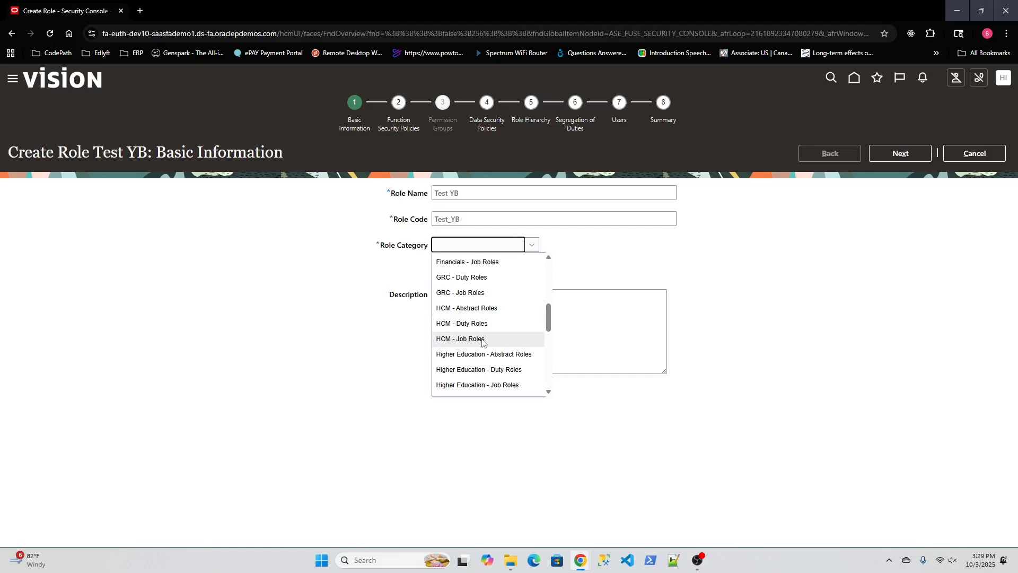
pyautogui.click(487, 310)
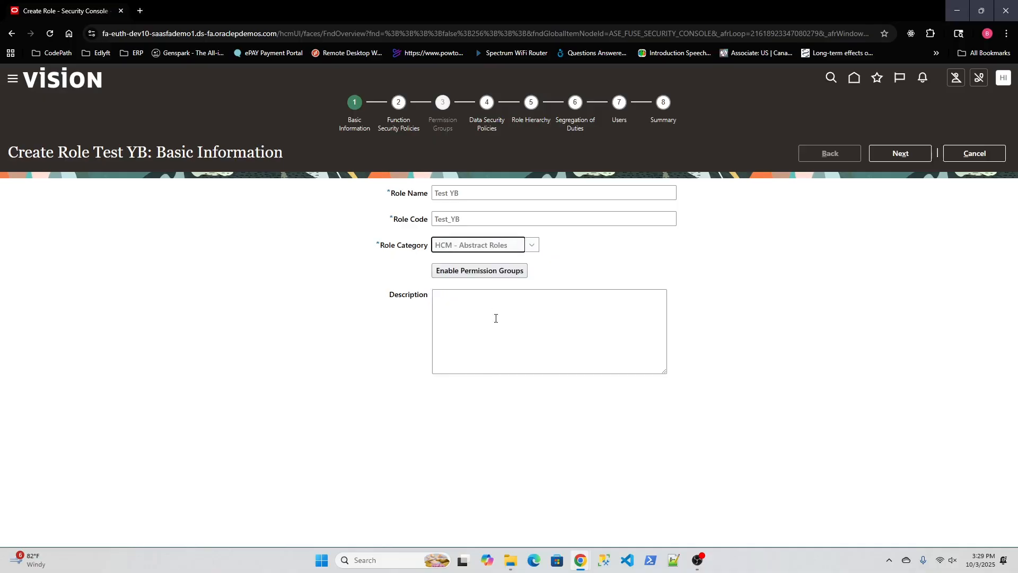
pyautogui.click(488, 315)
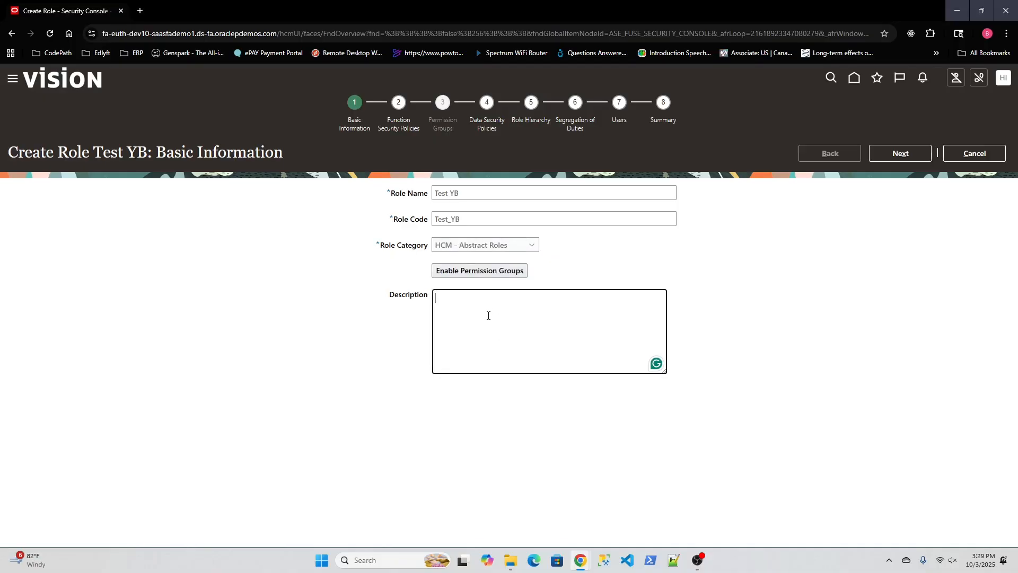
pyautogui.write('test role')
pyautogui.click(906, 155)
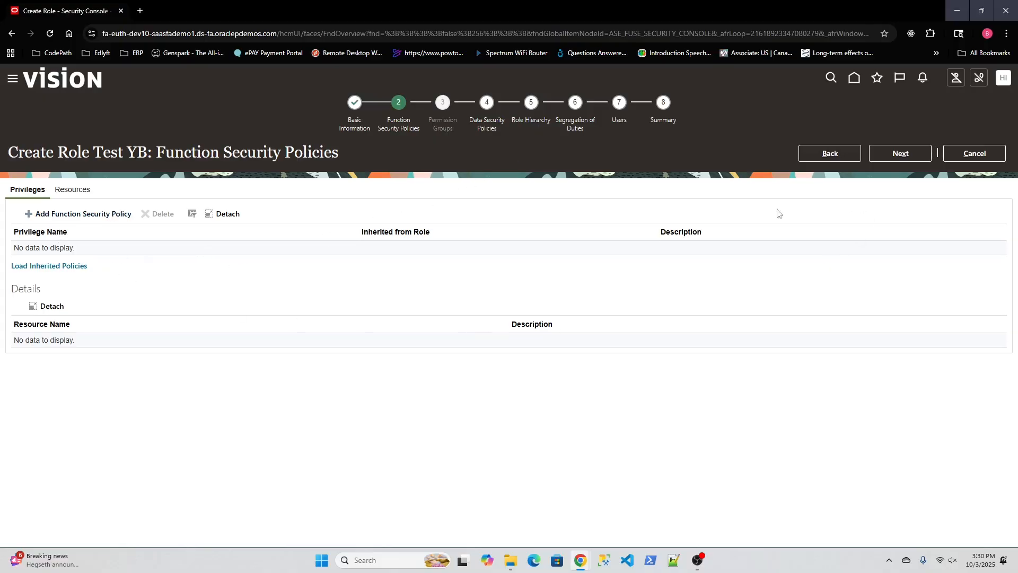
# Step: Try to add the privileges of the Human Capital Management Folder Reporting Duty to the new role's function security policies
pyautogui.click(81, 217)
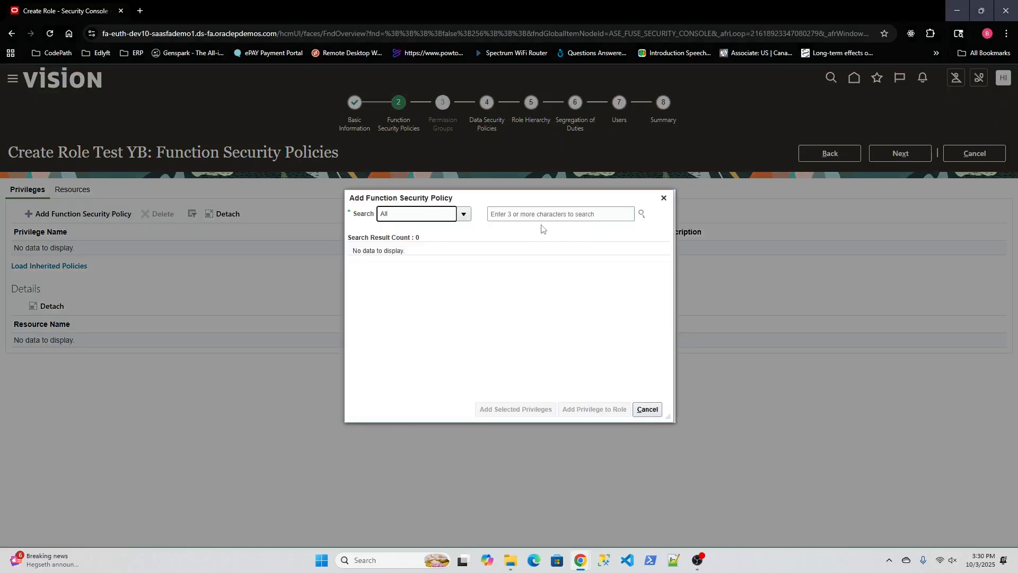
pyautogui.click(525, 214)
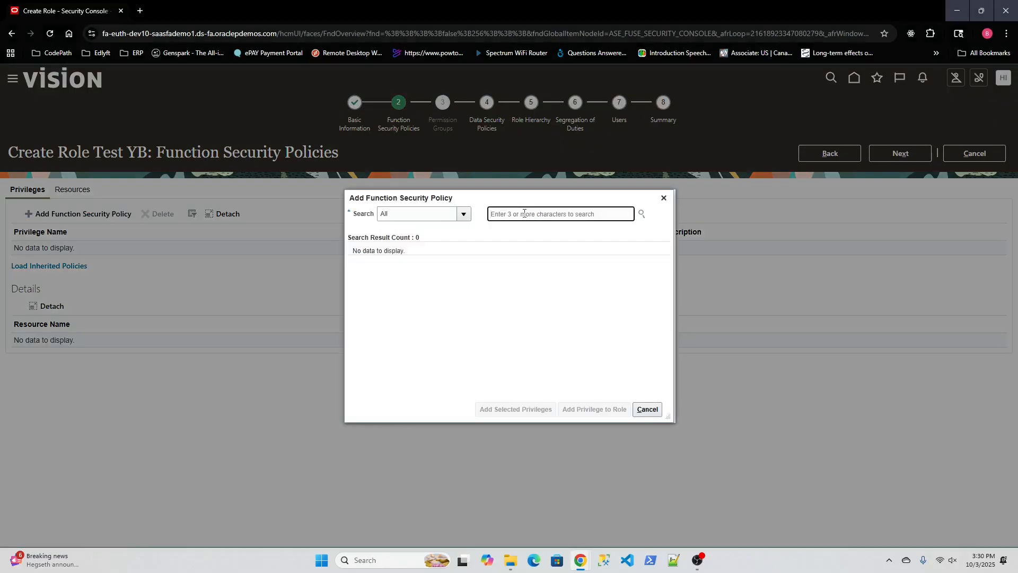
pyautogui.write('human')
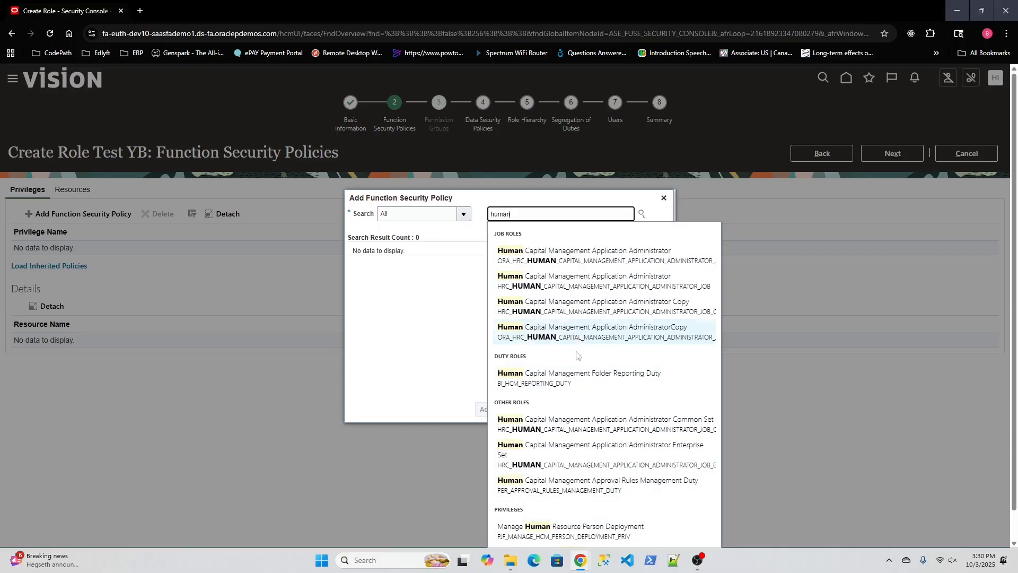
pyautogui.click(580, 378)
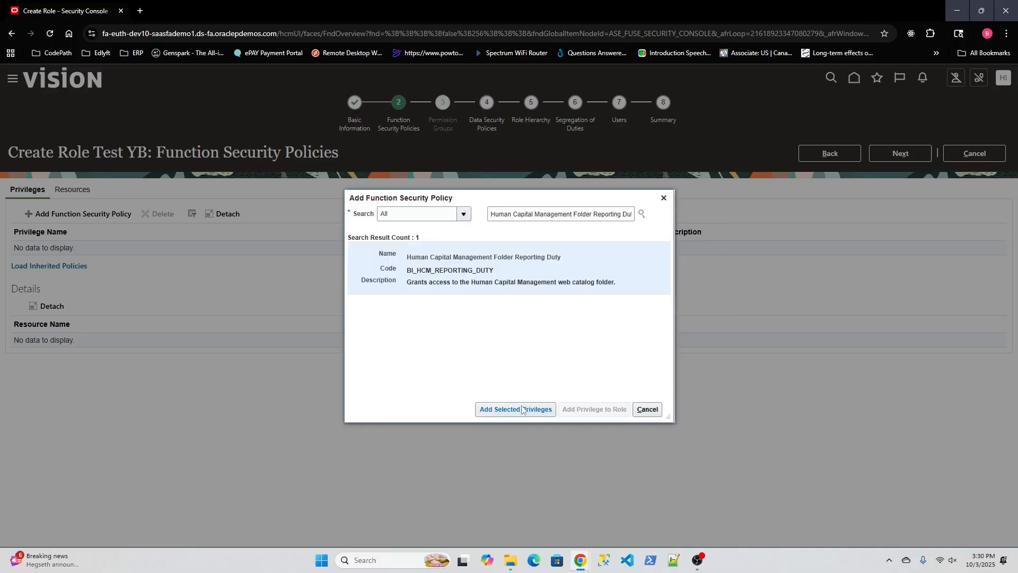
pyautogui.click(513, 411)
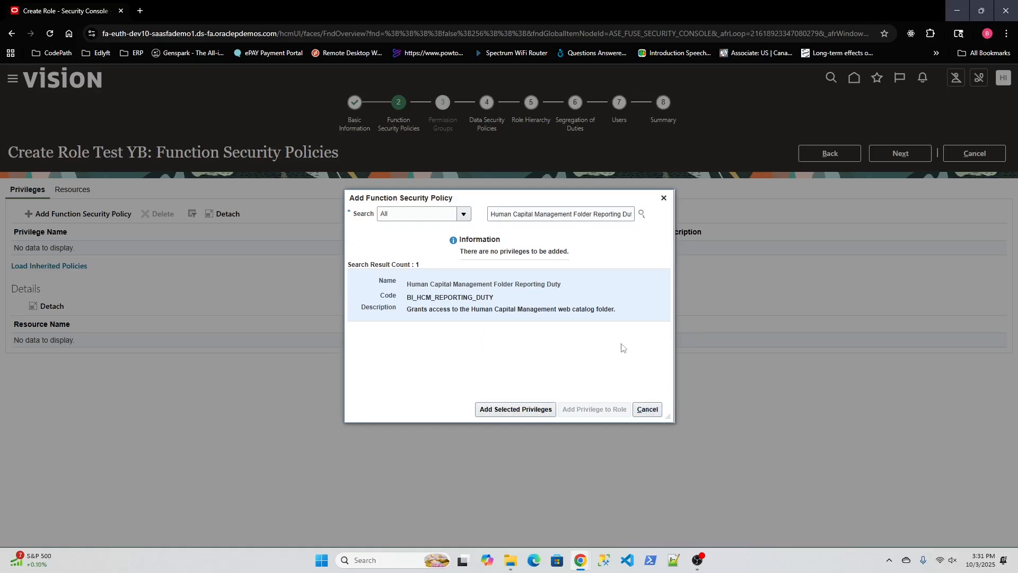
# Step: Add the privileges of the Manage Advanced Controls REST Services duty role to the new role's function security policies
pyautogui.click(621, 215)
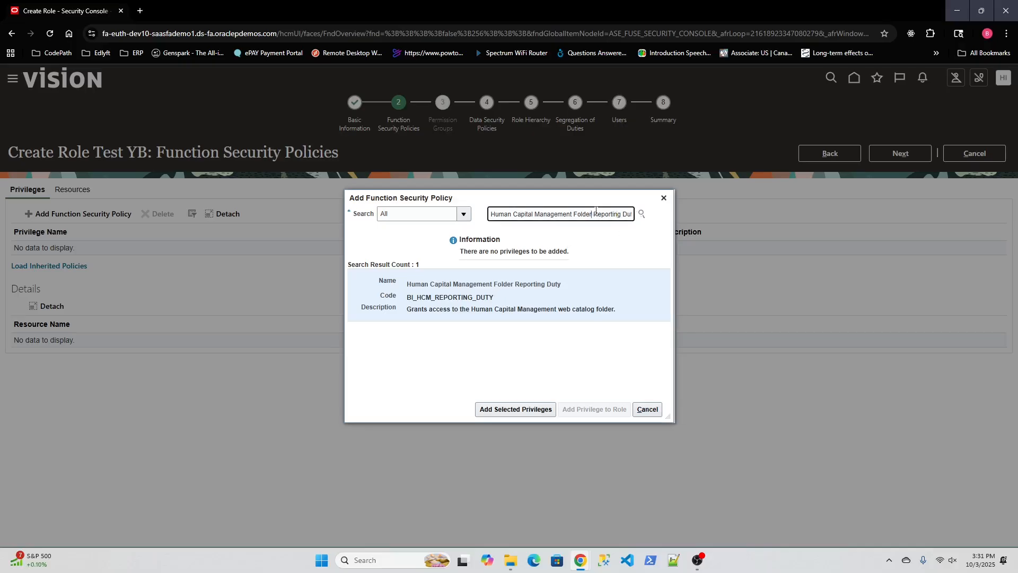
pyautogui.moveTo(593, 214); pyautogui.dragTo(749, 226)
pyautogui.press('BackSpace')
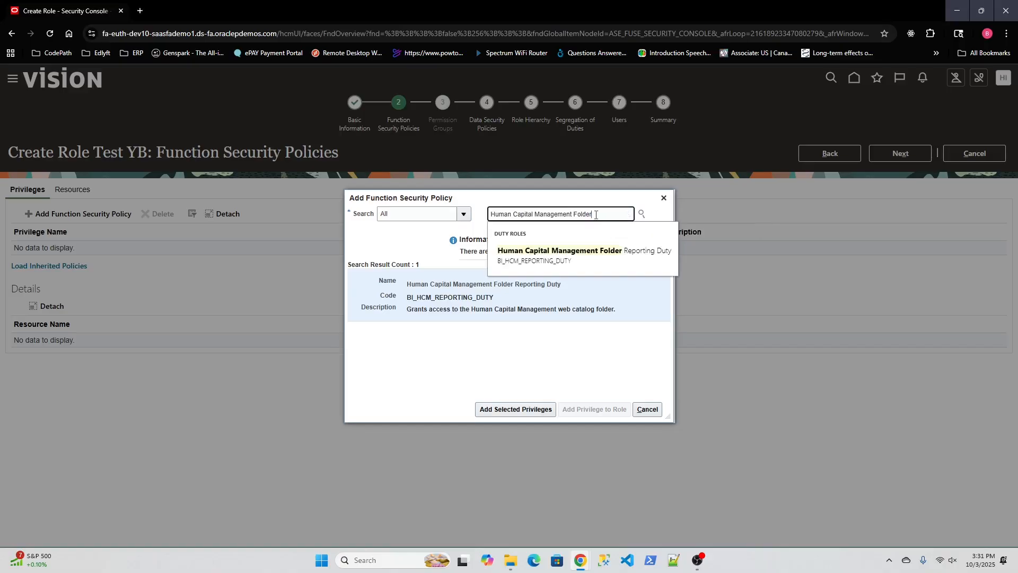
pyautogui.moveTo(593, 214); pyautogui.dragTo(511, 215)
pyautogui.press('BackSpace')
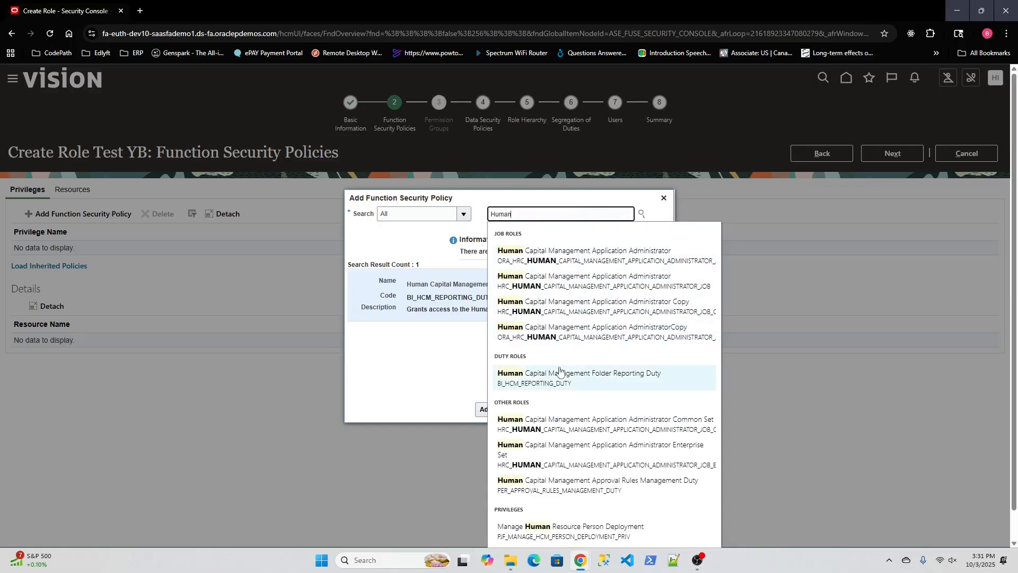
pyautogui.scroll(-1, 556, 366)
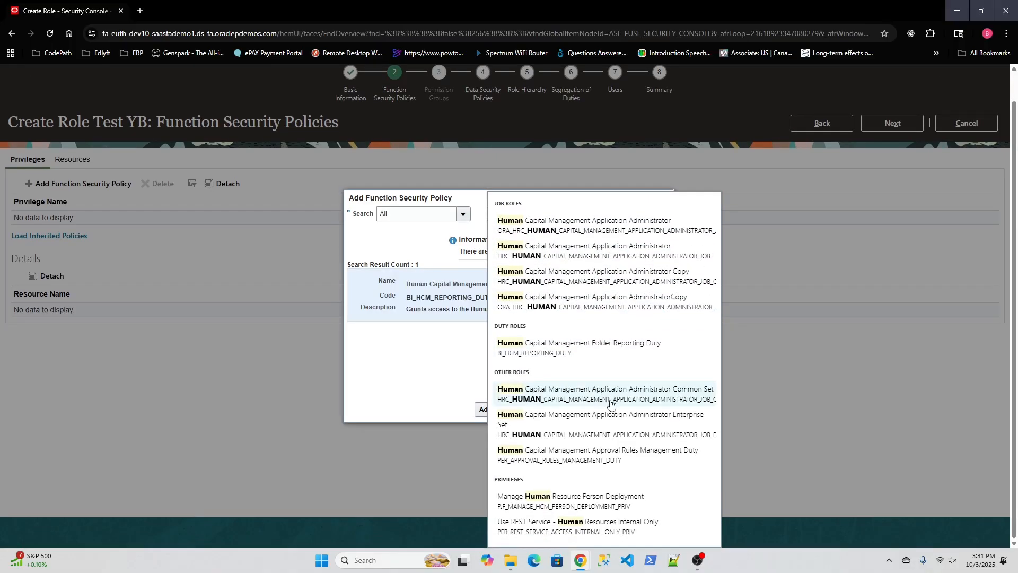
pyautogui.scroll(1, 612, 405)
pyautogui.moveTo(521, 214); pyautogui.dragTo(468, 215)
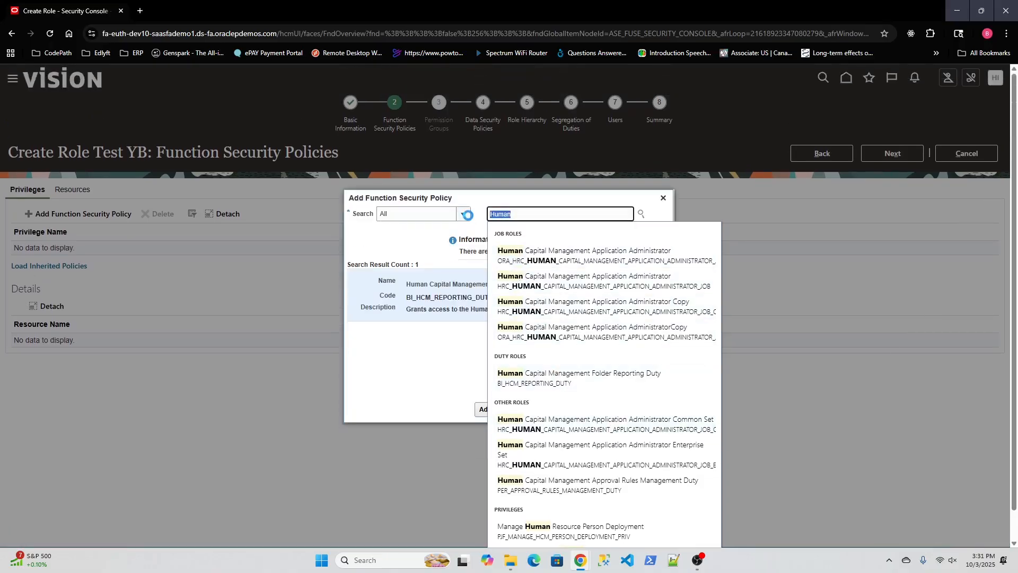
pyautogui.write('manage')
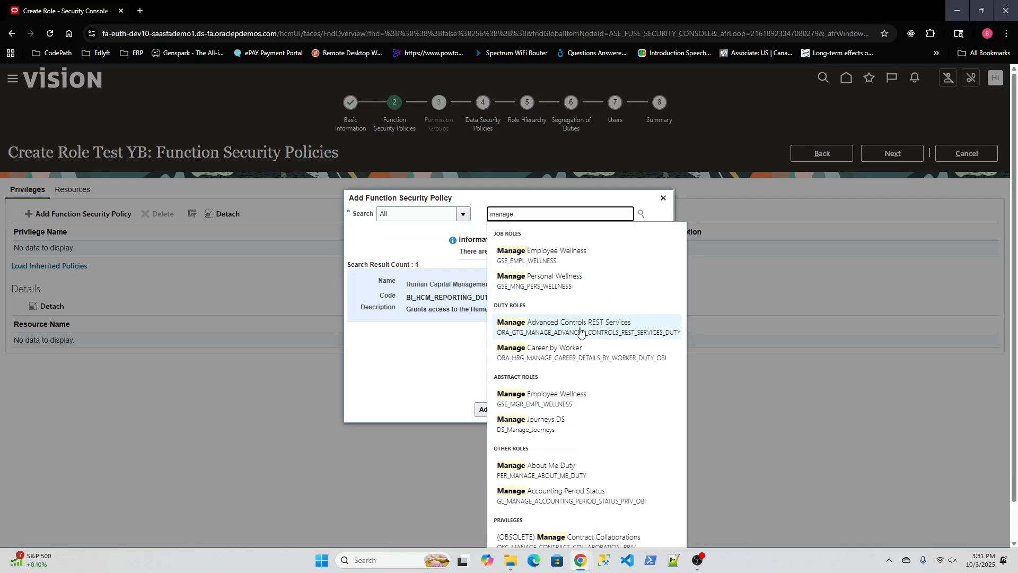
pyautogui.click(588, 327)
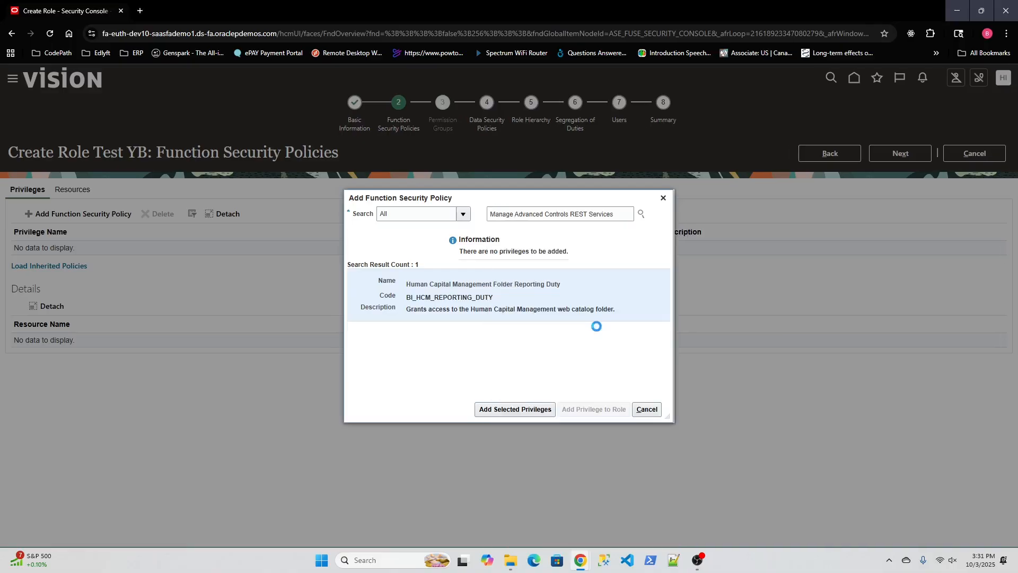
pyautogui.click(511, 409)
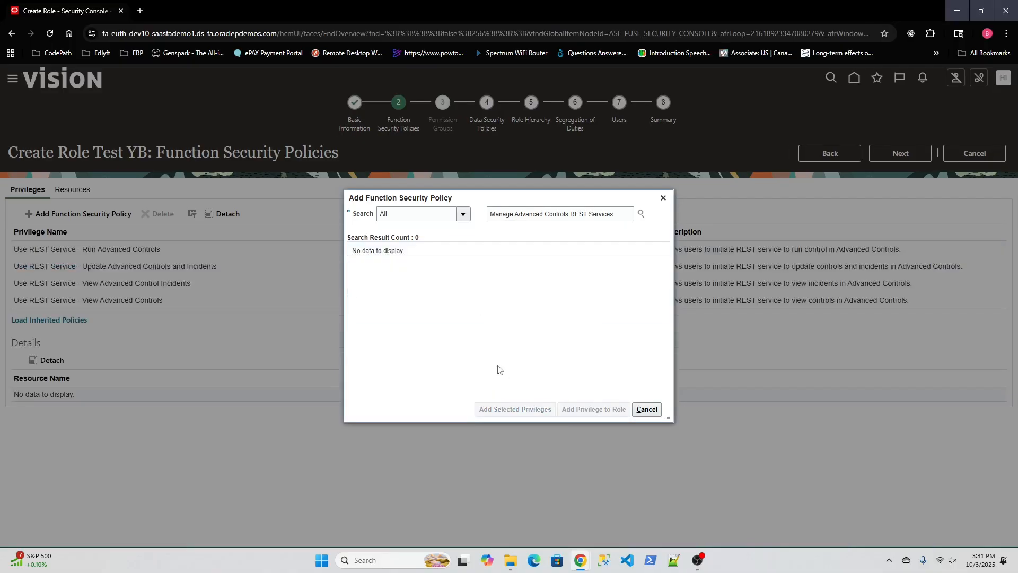
pyautogui.click(649, 410)
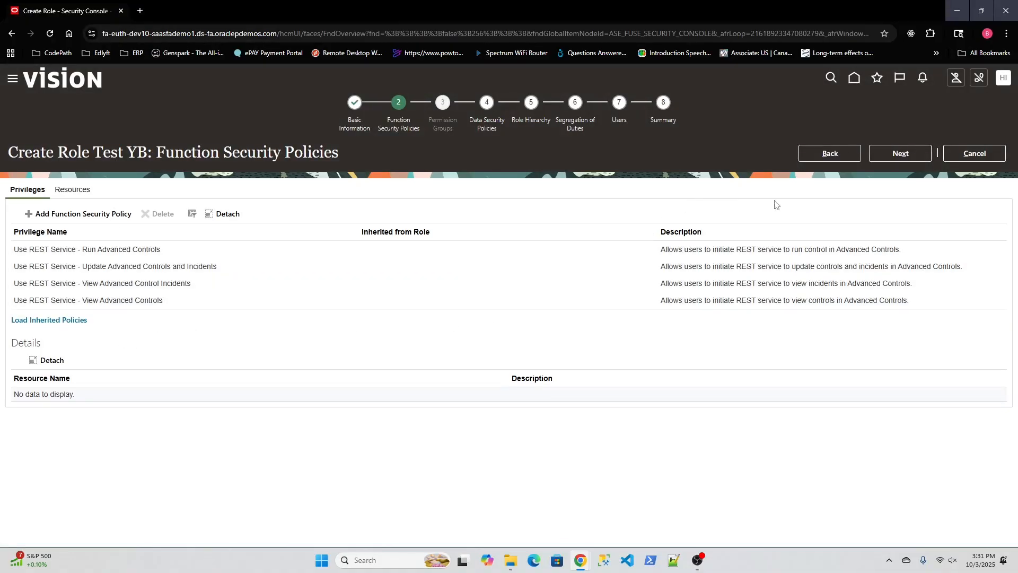
# Step: Proceed past the data security policies to the role hierarchy and try to add the Human Resource Analyst role with code ORA_PER_HUMAN_RESOURCE_ANALYST_JOB
pyautogui.click(904, 154)
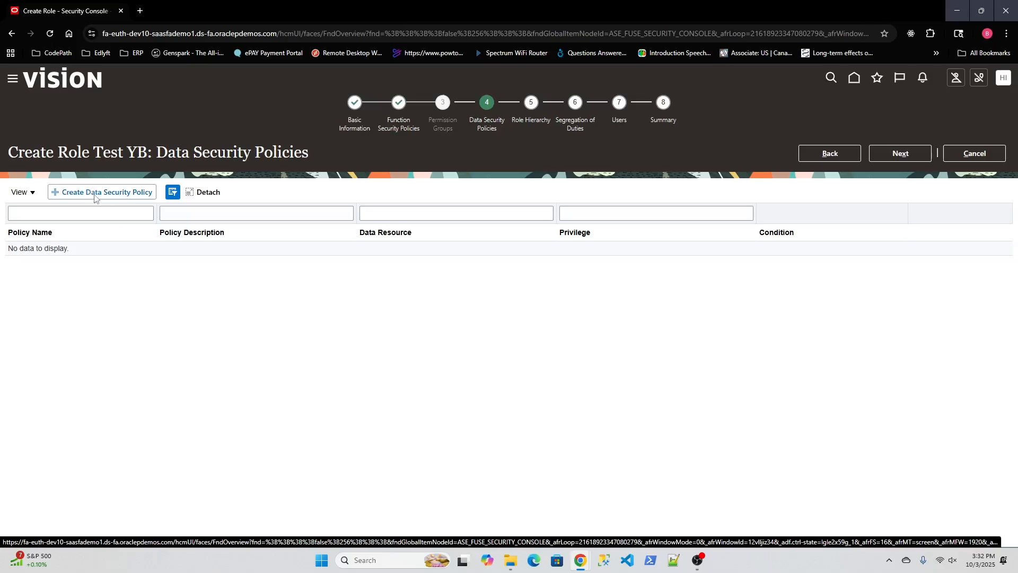
pyautogui.click(895, 157)
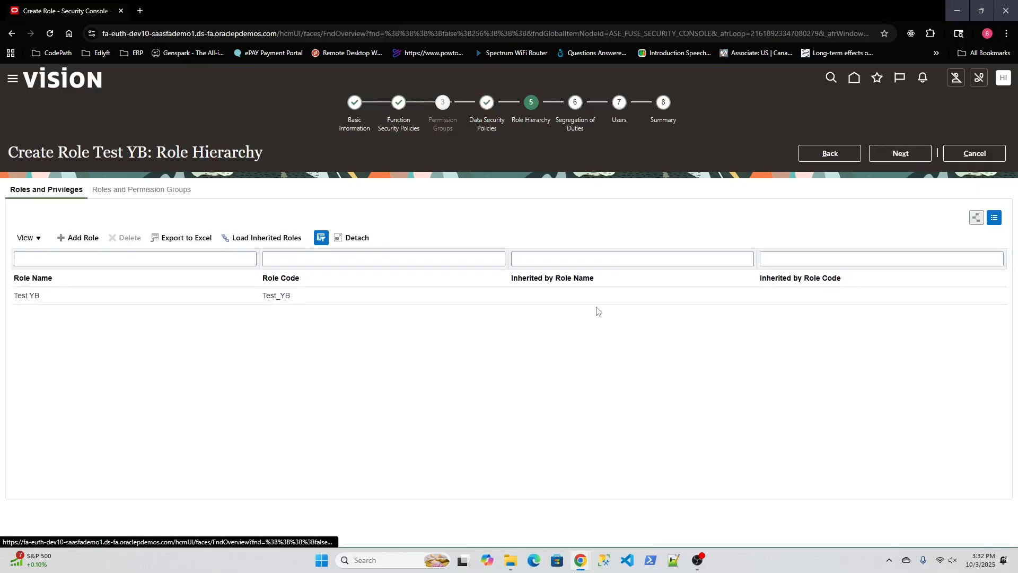
pyautogui.click(77, 238)
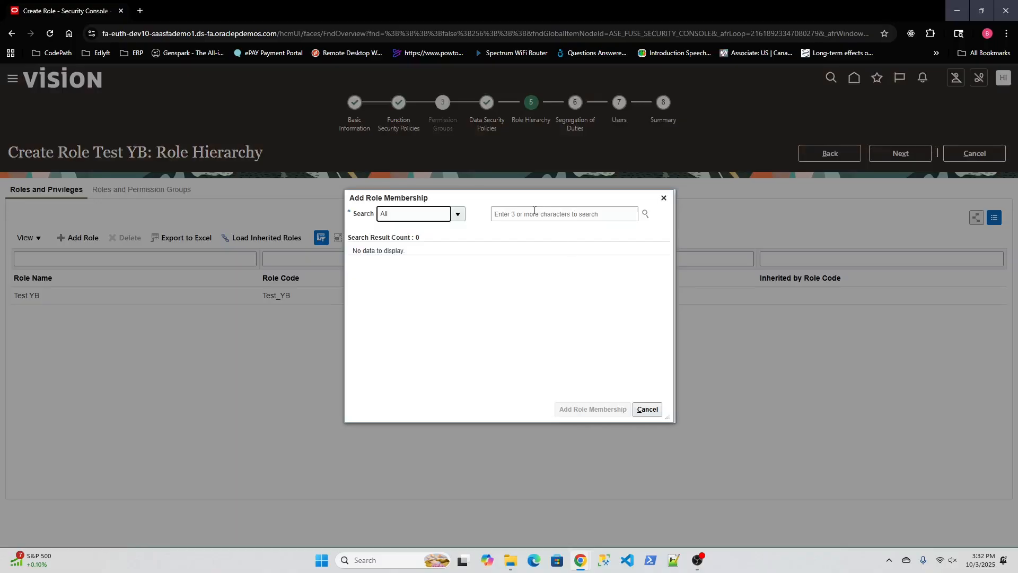
pyautogui.click(534, 212)
pyautogui.write('human res')
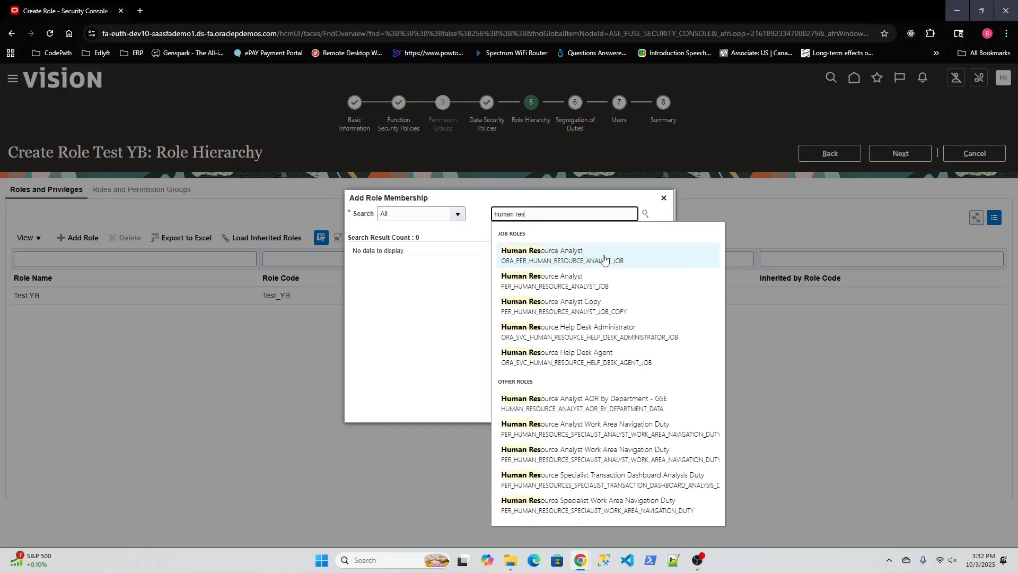
pyautogui.click(618, 257)
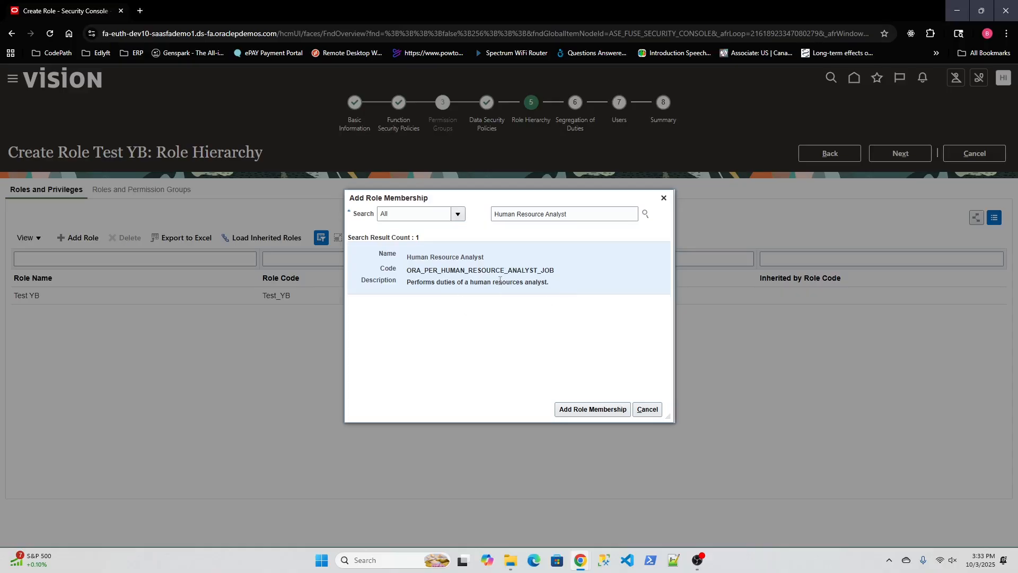
pyautogui.click(583, 412)
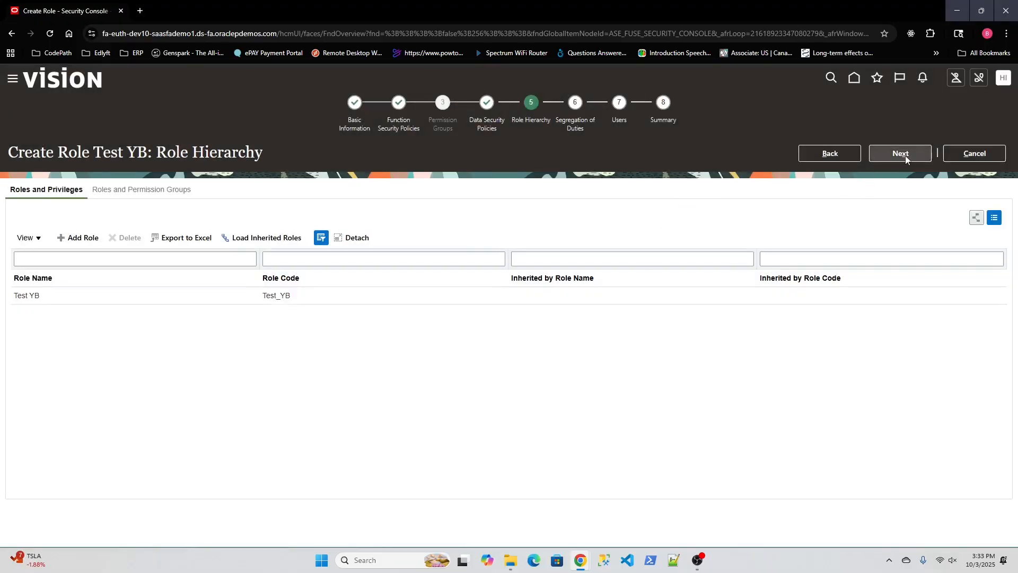
# Step: Advance the Test YB role past the role hierarchy and segregation of duties to its users stage
pyautogui.click(906, 157)
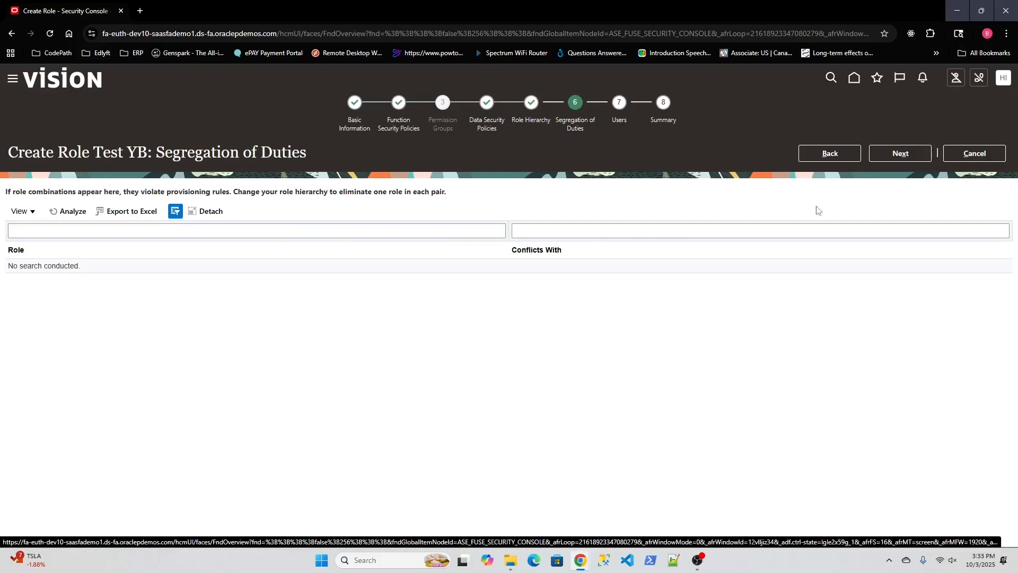
pyautogui.click(902, 155)
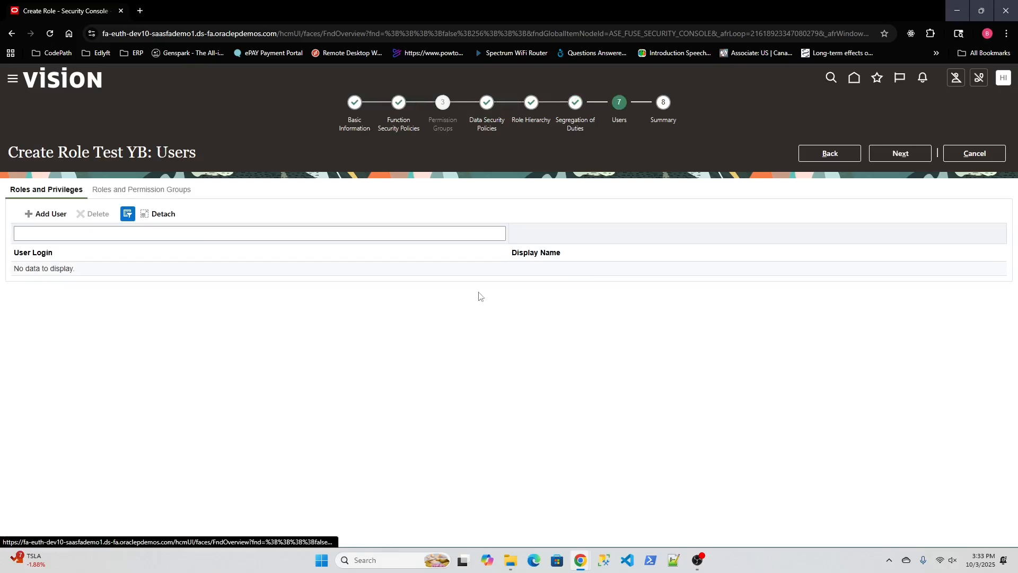
pyautogui.click(45, 214)
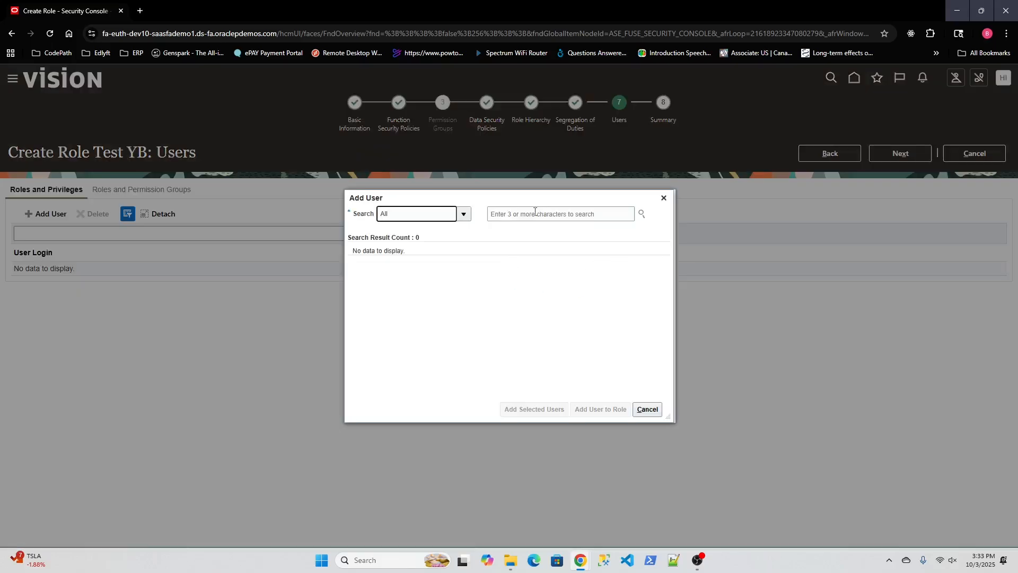
pyautogui.click(533, 211)
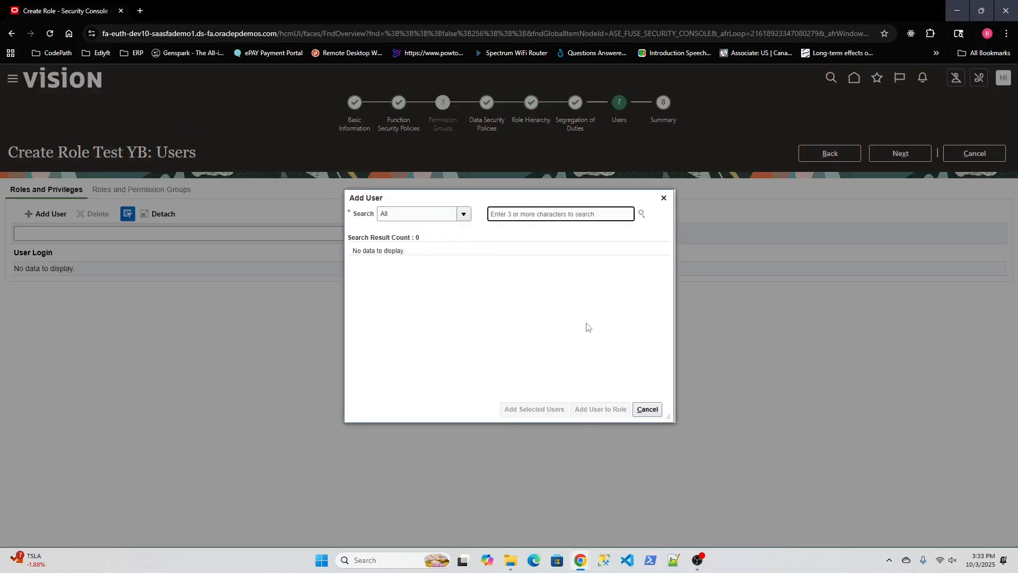
pyautogui.click(650, 410)
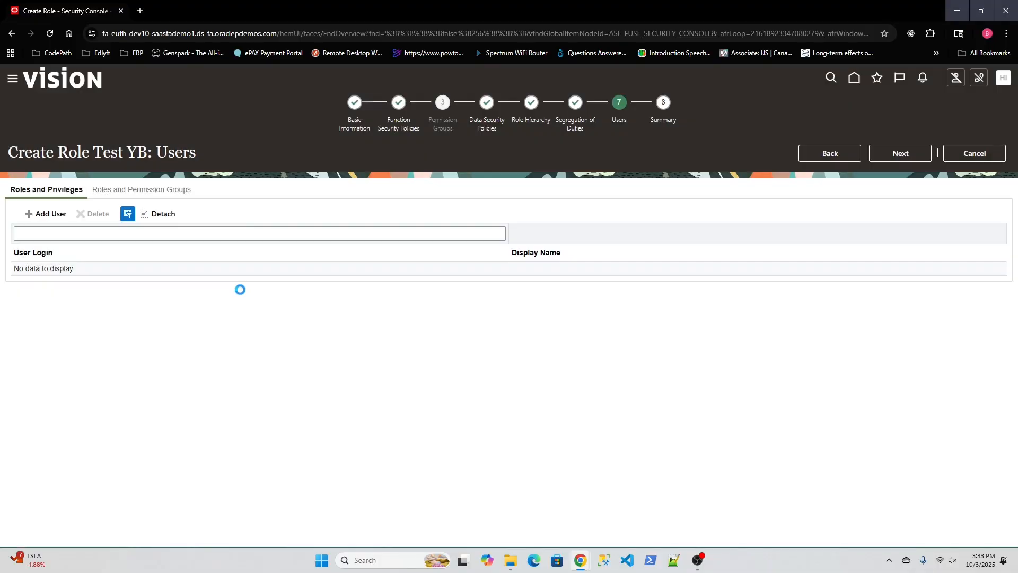
# Step: Proceed to the summary of the Test YB role, then save and close it
pyautogui.click(908, 154)
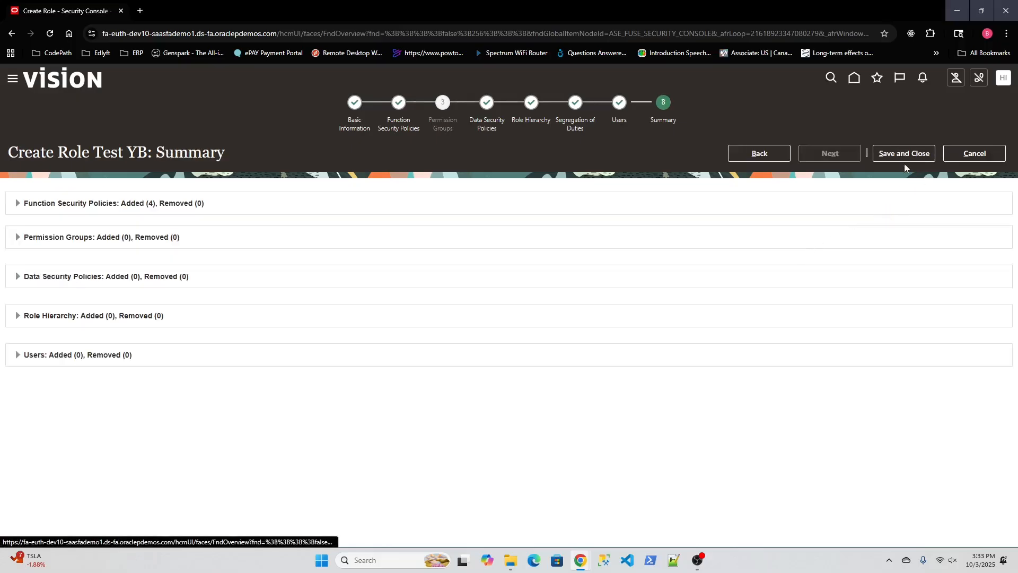
pyautogui.click(900, 157)
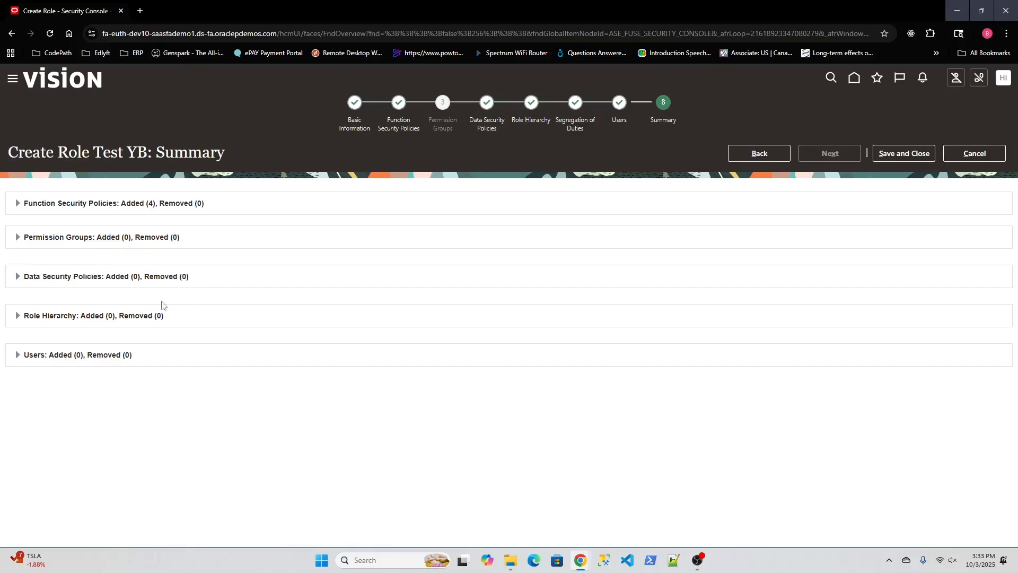
pyautogui.click(882, 159)
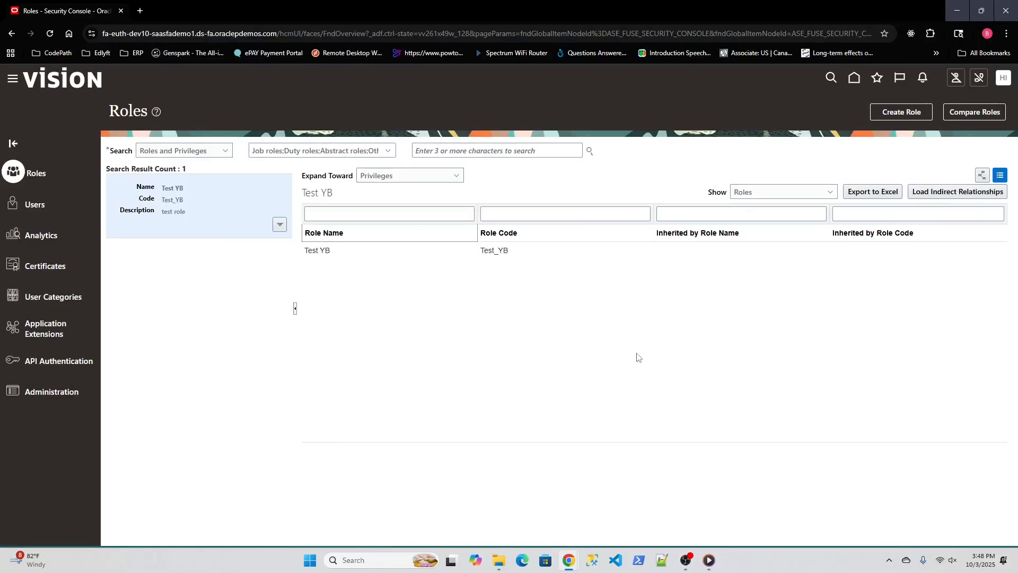
# Step: Start creating another role named "Test Test Role" and copy that name into its role code
pyautogui.click(898, 113)
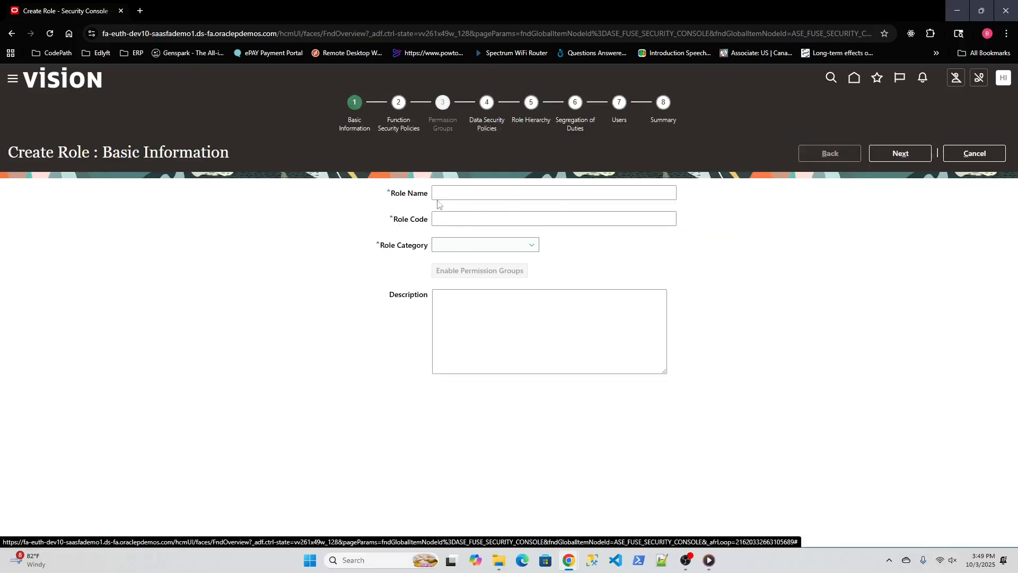
pyautogui.click(458, 195)
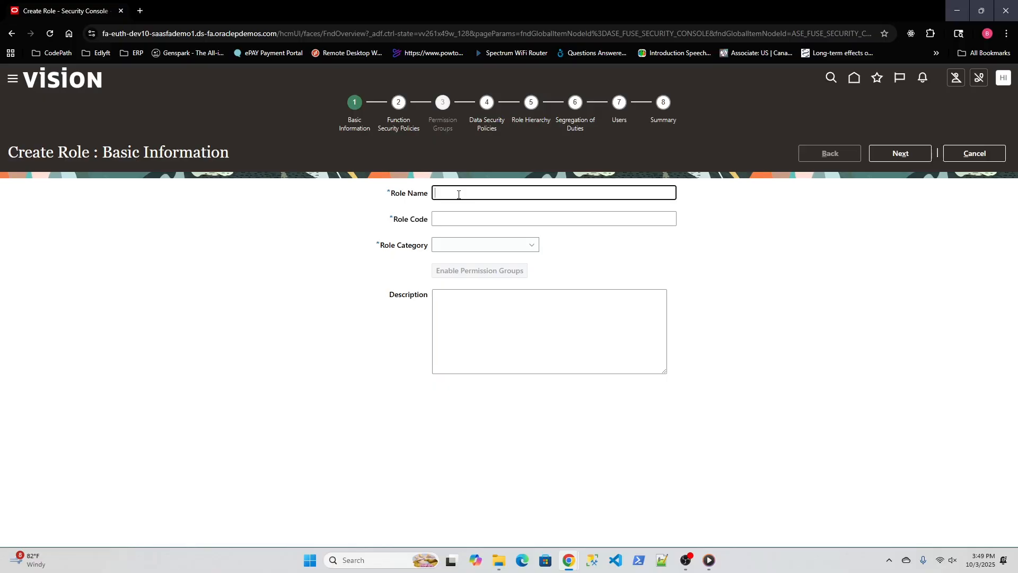
pyautogui.write('Test Test Role')
pyautogui.moveTo(466, 194); pyautogui.dragTo(419, 195)
pyautogui.hotkey('ctrl', 'c')
pyautogui.click(443, 217)
pyautogui.hotkey('ctrl', 'v')
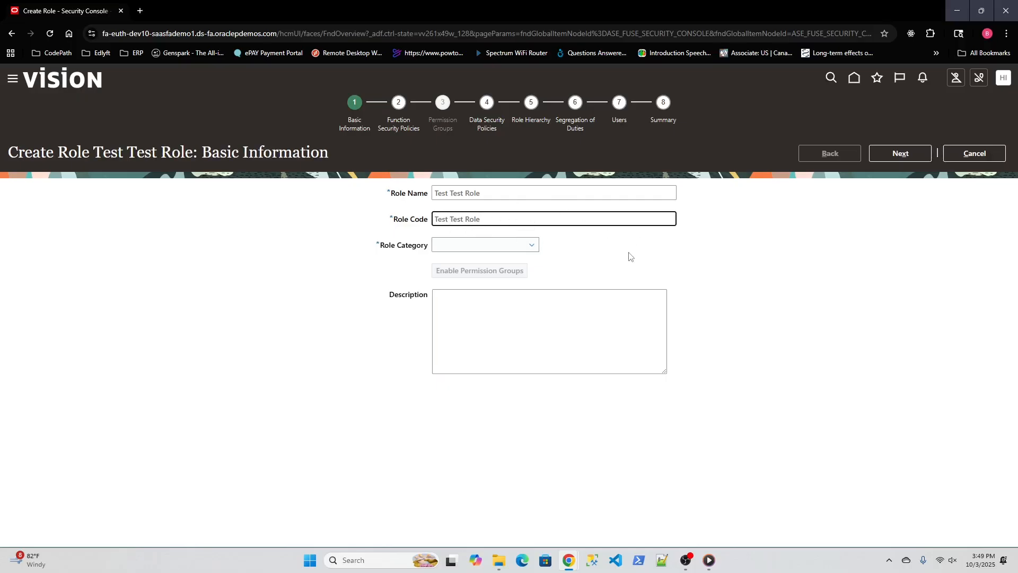
pyautogui.click(604, 252)
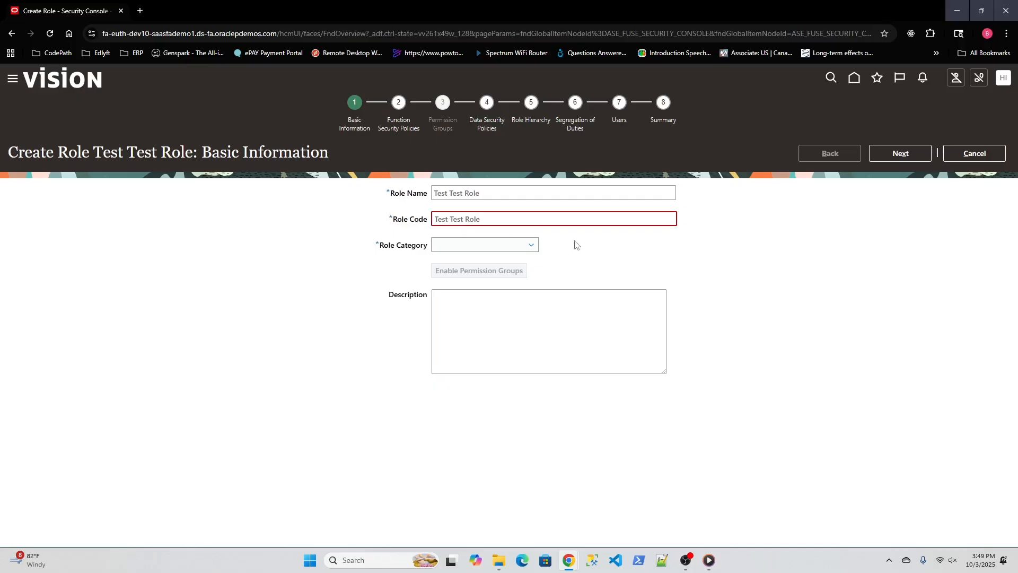
# Step: Replace the spaces in the role code with underscores to make it "Test_Test_Role"
pyautogui.click(452, 219)
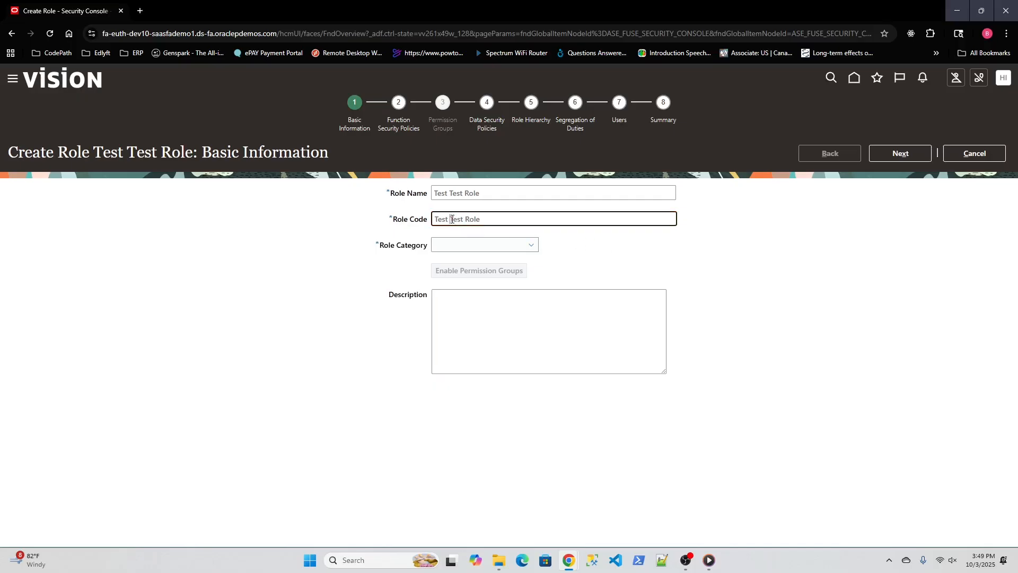
pyautogui.press('BackSpace')
pyautogui.write('_')
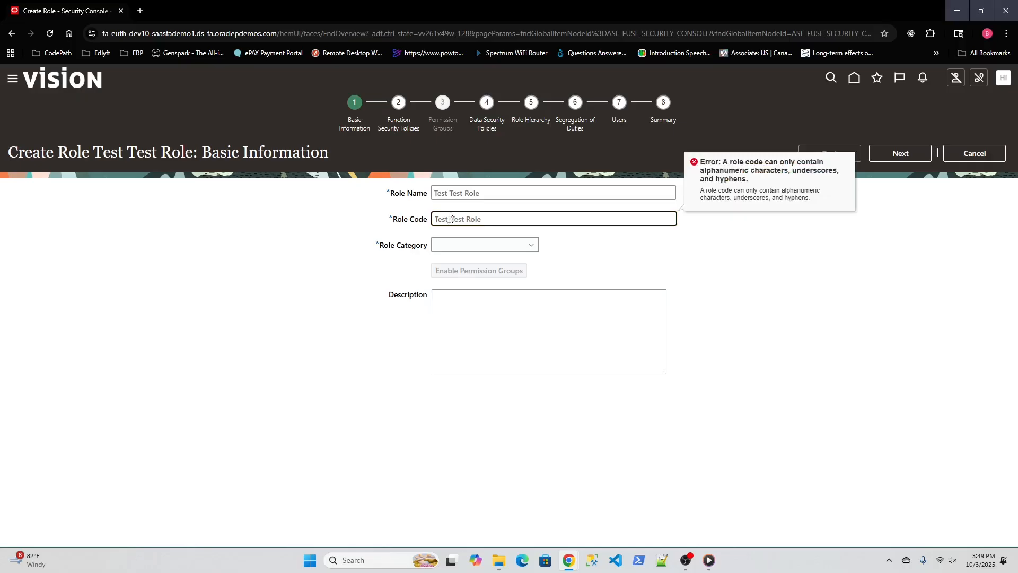
pyautogui.press('Right')
pyautogui.press('Right')
pyautogui.press('Right')
pyautogui.press('Right')
pyautogui.press('Delete')
pyautogui.write('_')
pyautogui.click(580, 257)
# Step: Set the role category of Test Test Role to HCM - Job Roles
pyautogui.click(532, 246)
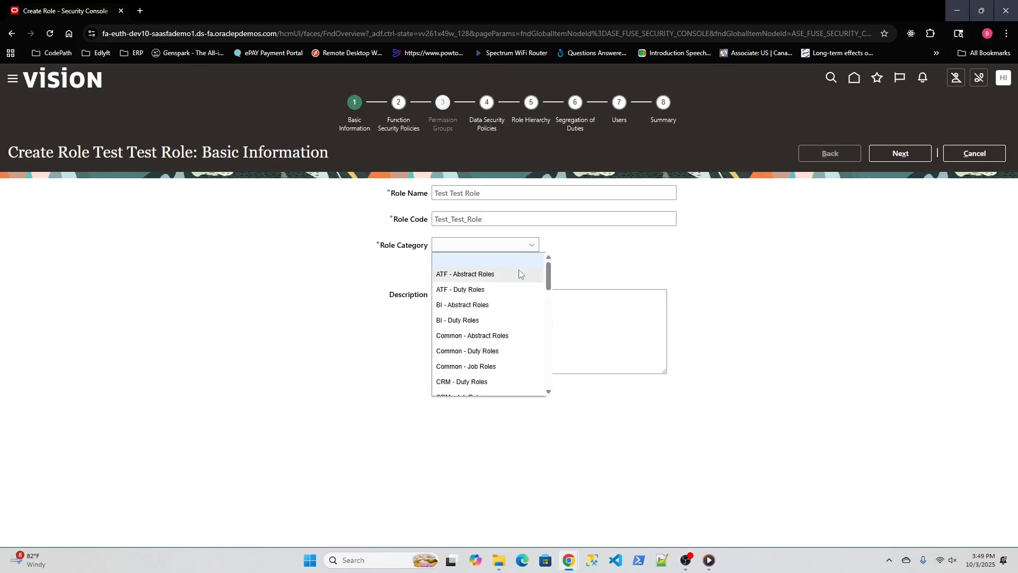
pyautogui.scroll(-1, 511, 319)
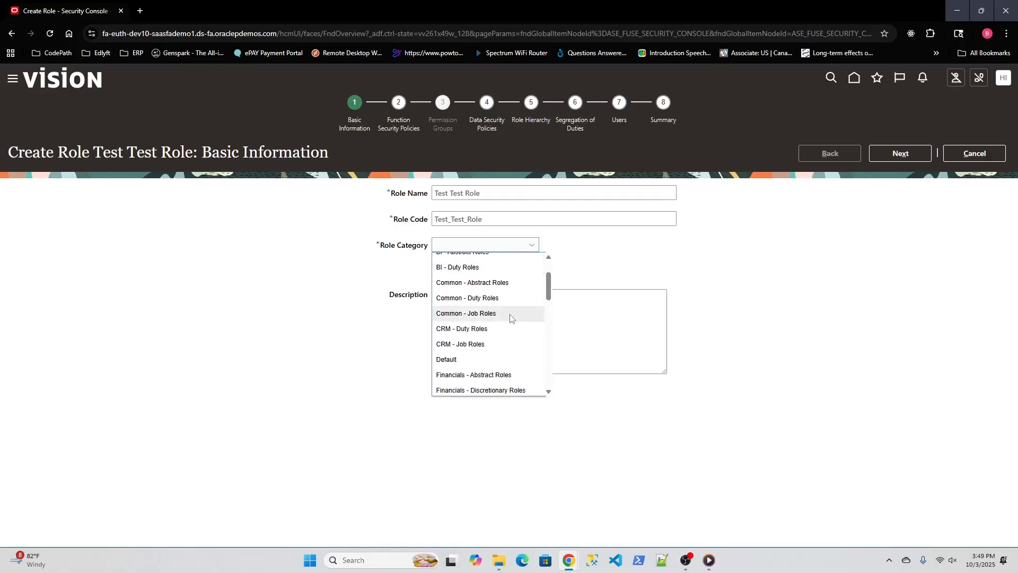
pyautogui.scroll(-2, 510, 319)
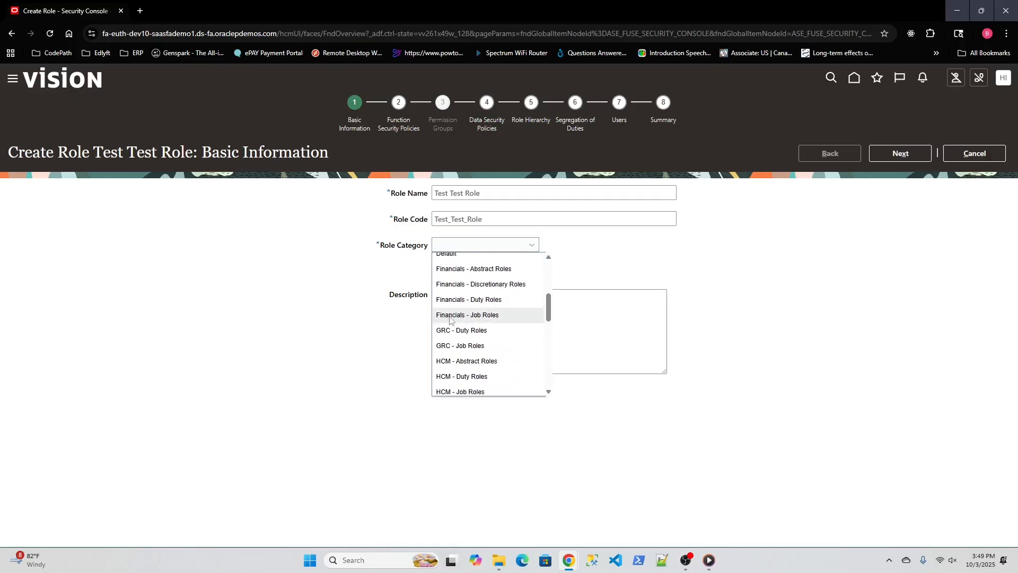
pyautogui.scroll(-3, 499, 319)
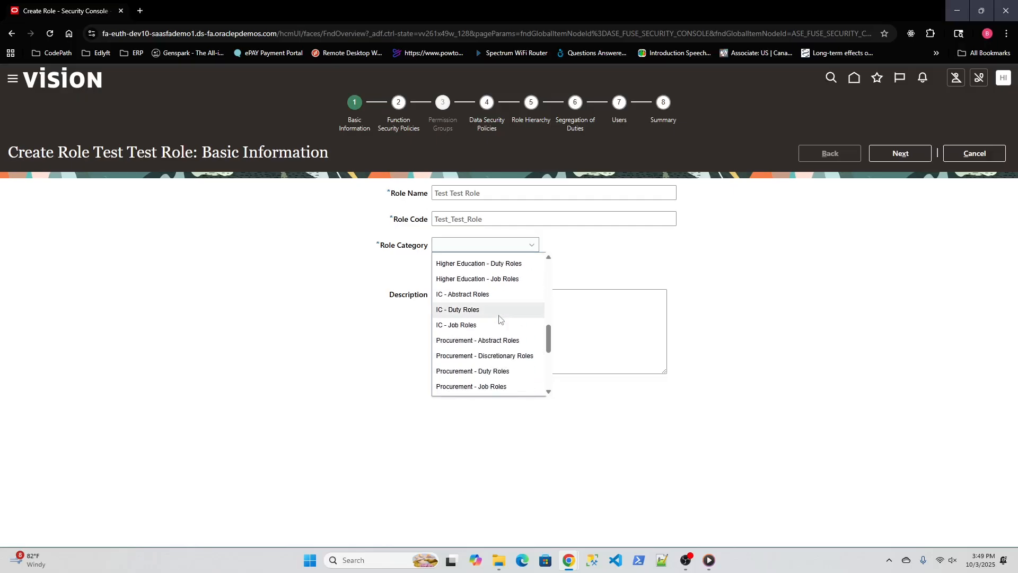
pyautogui.scroll(3, 499, 318)
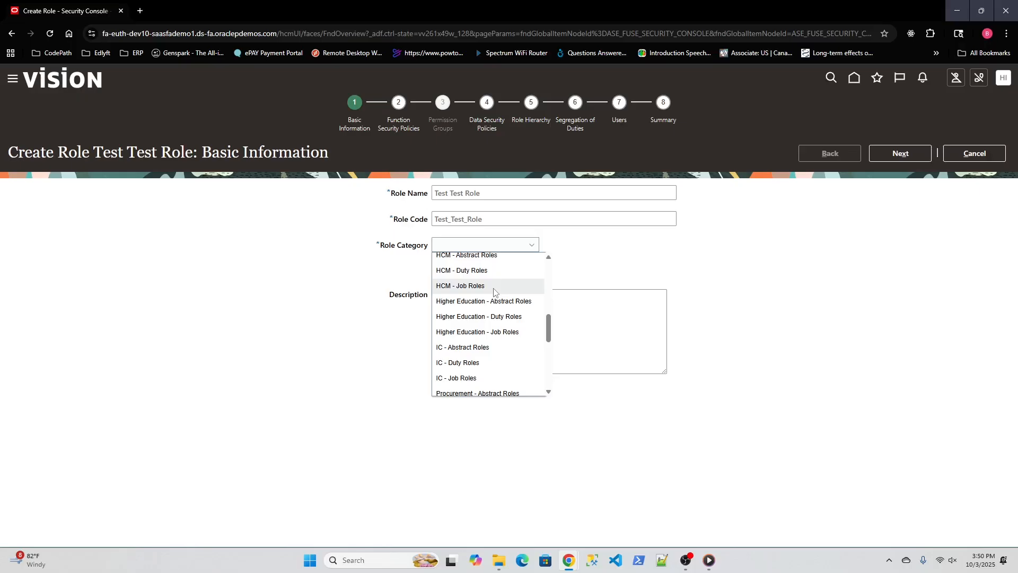
pyautogui.scroll(1, 494, 291)
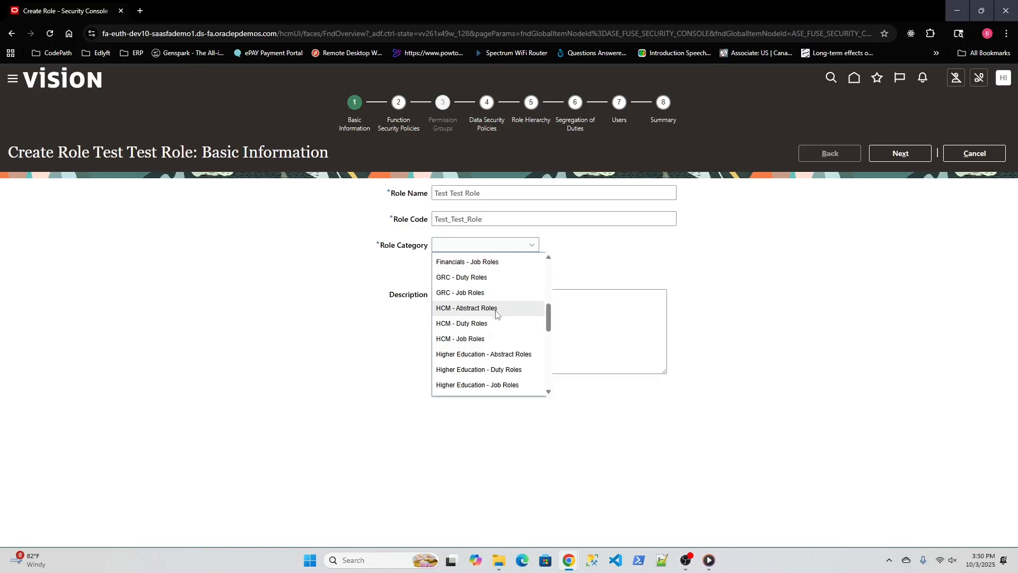
pyautogui.click(470, 342)
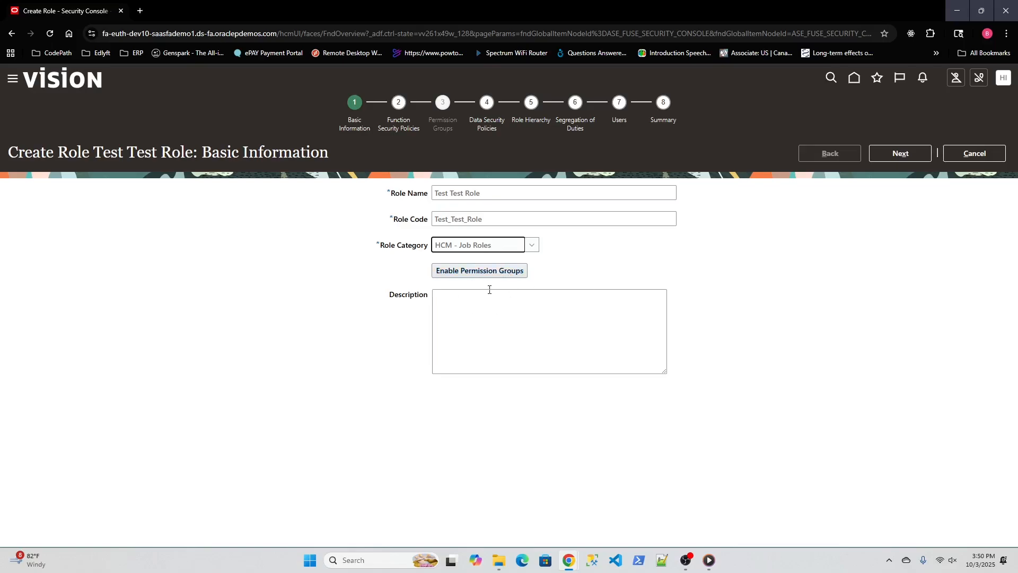
# Step: Enter "Test Role" as the role's description and advance to the function security policies stage
pyautogui.click(493, 327)
pyautogui.write('Te')
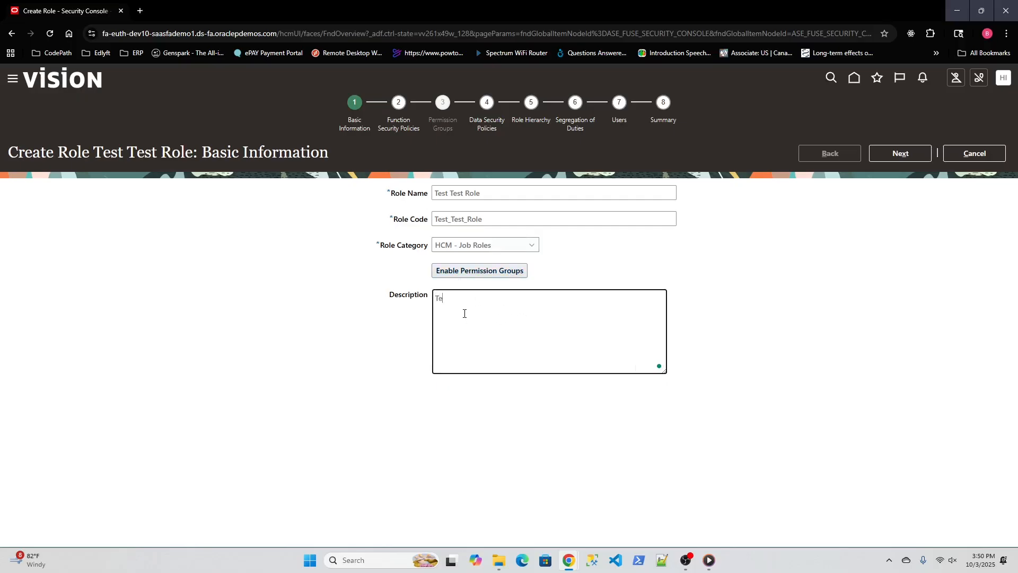
pyautogui.write('st Test')
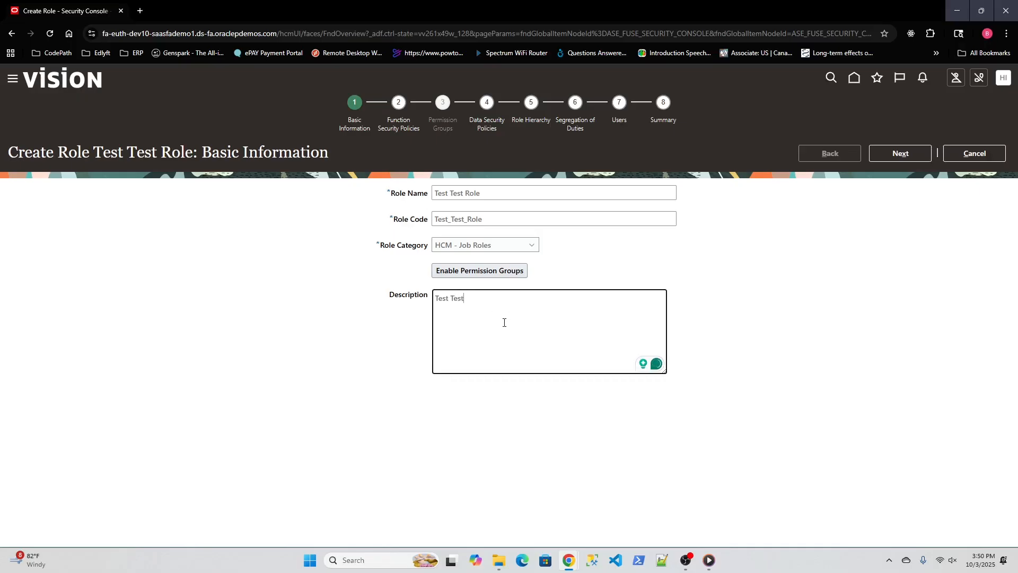
pyautogui.press('BackSpace')
pyautogui.press('BackSpace')
pyautogui.press('BackSpace')
pyautogui.write('Role')
pyautogui.click(910, 157)
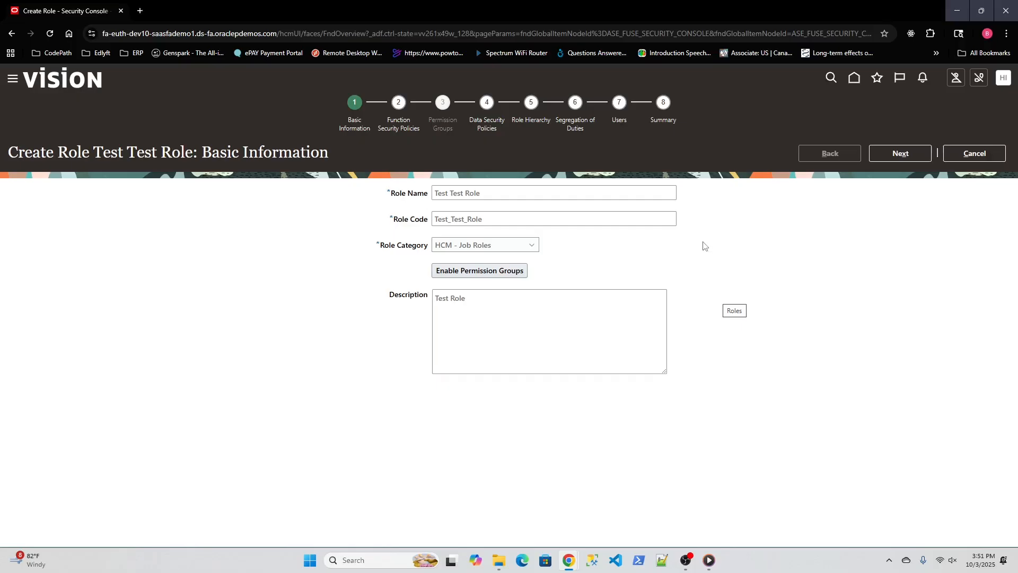
pyautogui.click(901, 154)
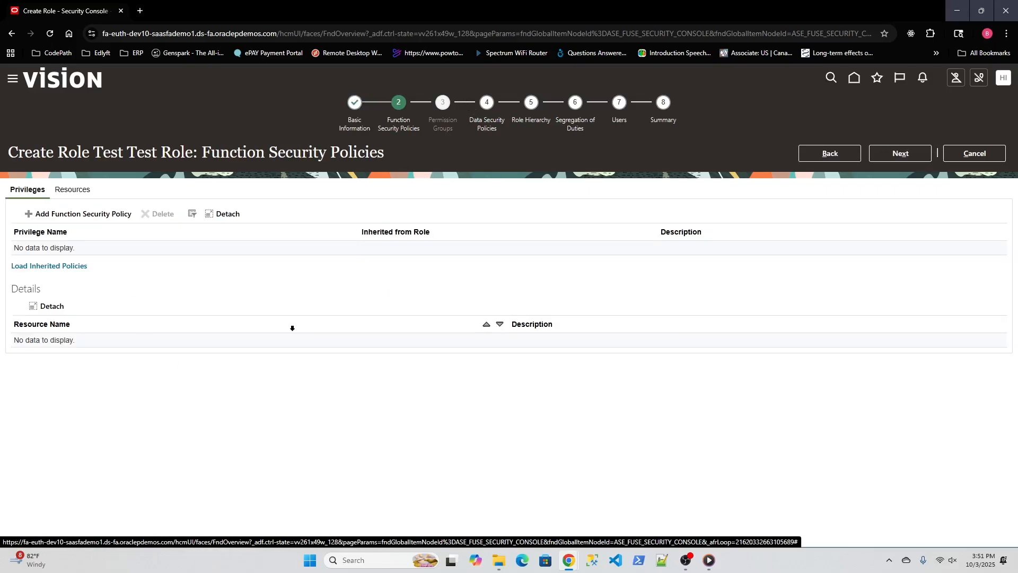
# Step: Start adding a function security policy and search all roles and privileges for "manage"
pyautogui.click(76, 218)
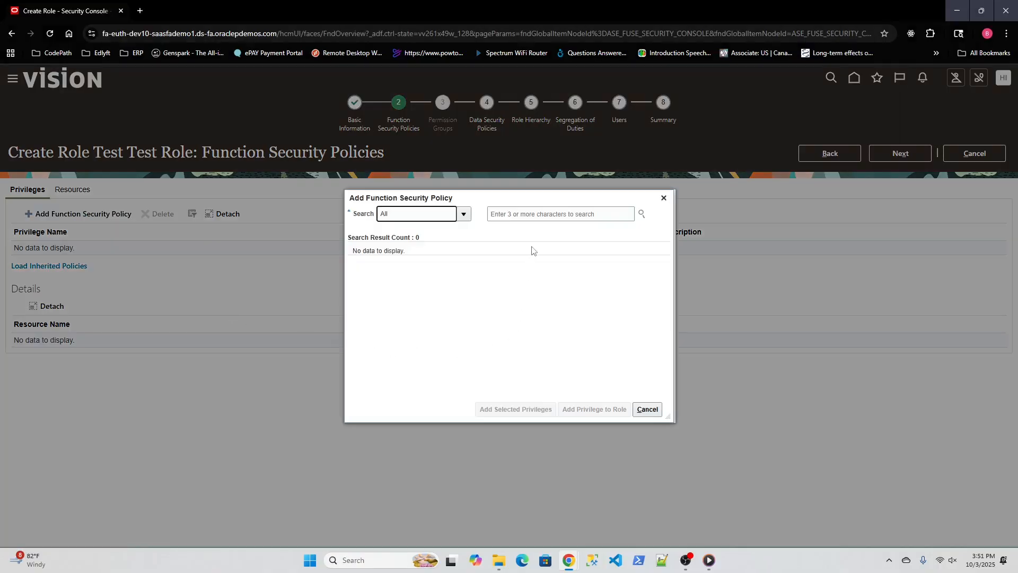
pyautogui.click(506, 215)
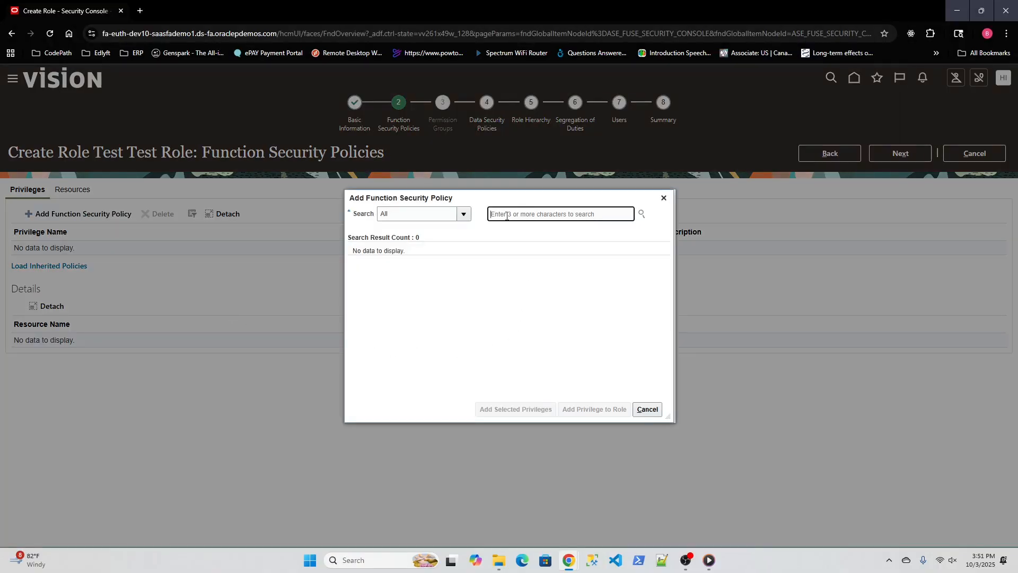
pyautogui.write('amange')
pyautogui.press('BackSpace')
pyautogui.press('BackSpace')
pyautogui.press('BackSpace')
pyautogui.press('BackSpace')
pyautogui.press('BackSpace')
pyautogui.press('BackSpace')
pyautogui.write('manage')
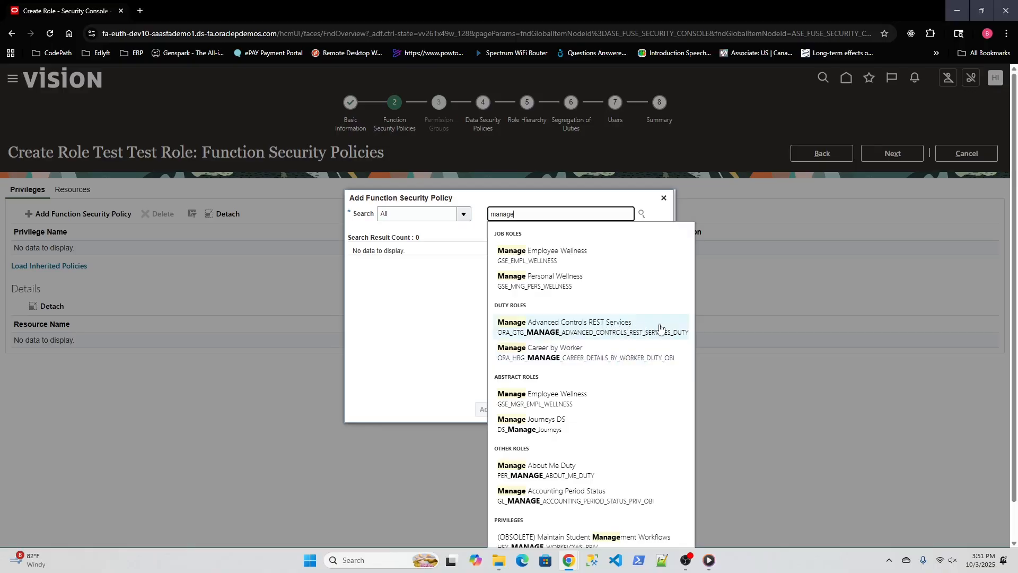
# Step: Pick the duty role Manage Advanced Controls REST Services and add its privileges to the new role
pyautogui.scroll(-1, 661, 327)
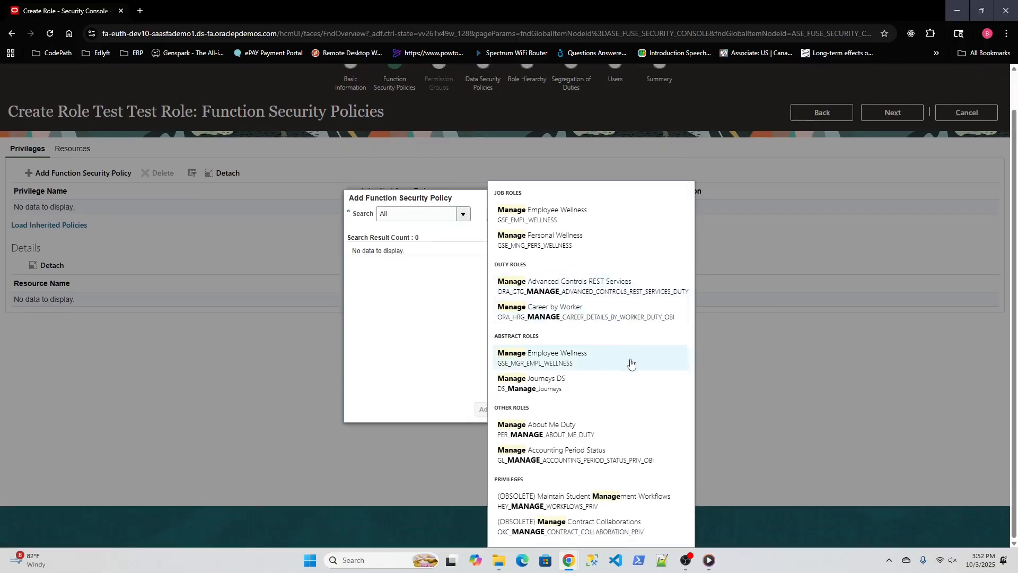
pyautogui.scroll(1, 631, 363)
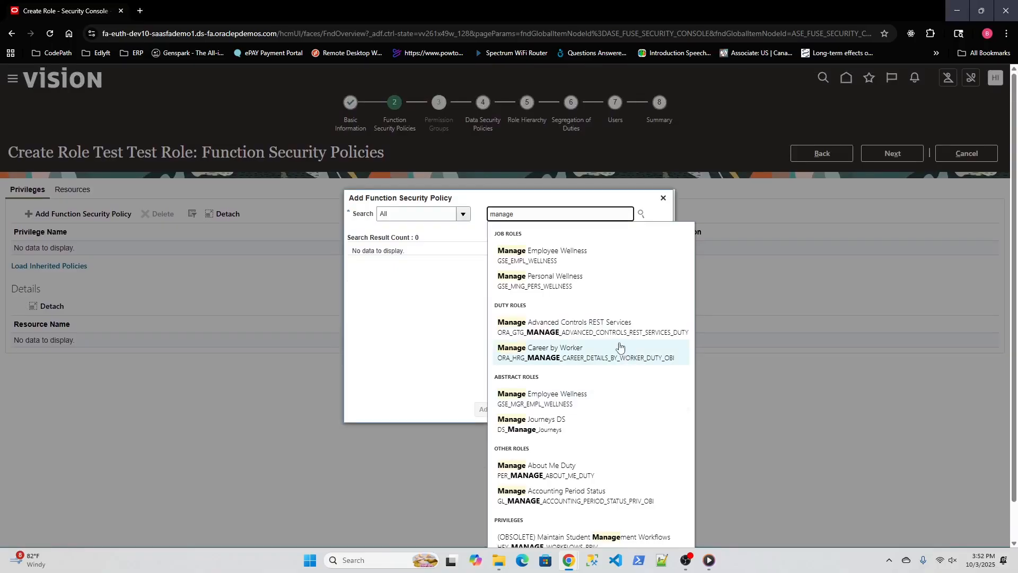
pyautogui.click(618, 325)
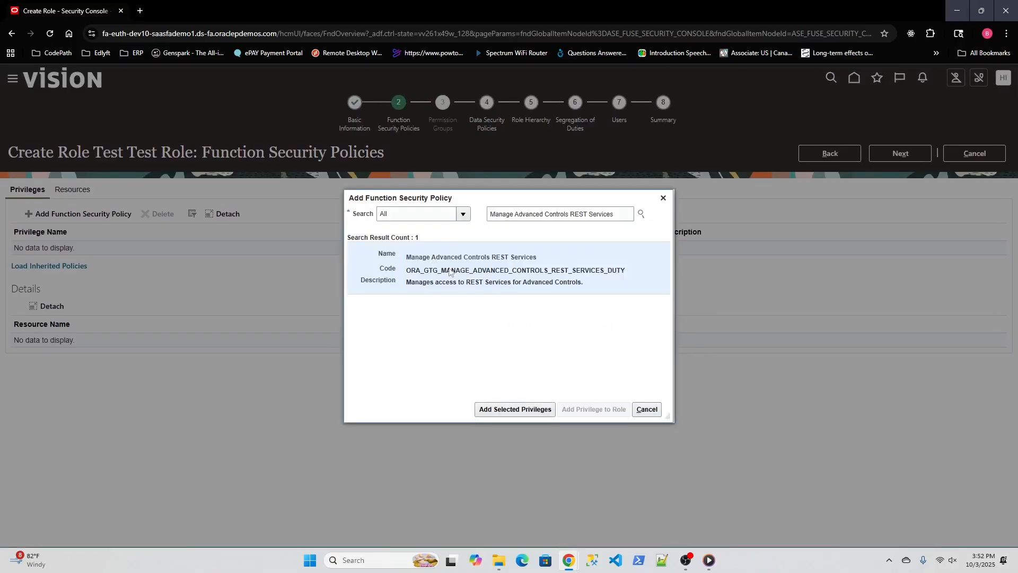
pyautogui.click(515, 411)
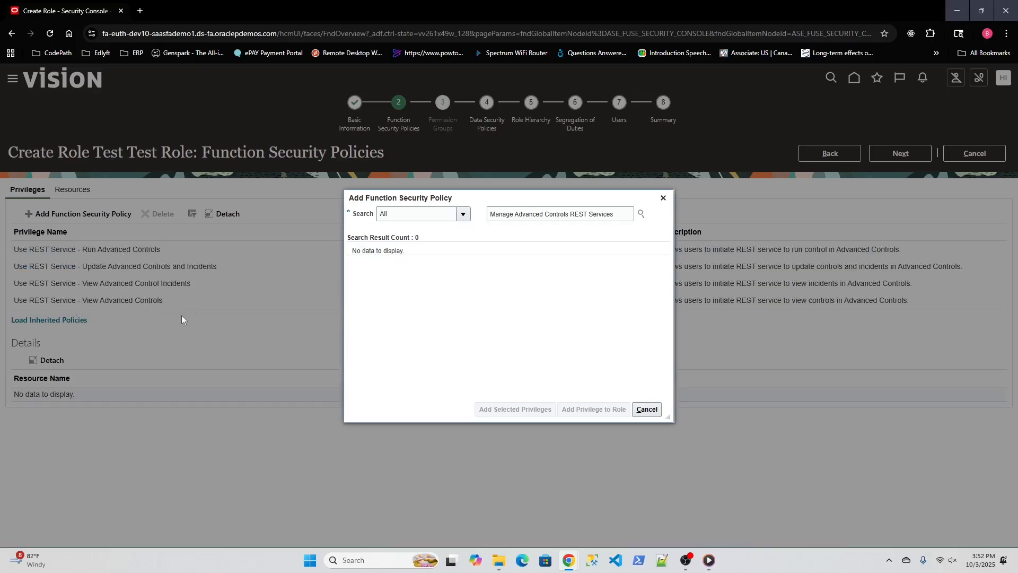
# Step: Clear the policy search, close the Add Function Security Policy dialog and advance to the data security policies stage
pyautogui.moveTo(625, 215); pyautogui.dragTo(475, 227)
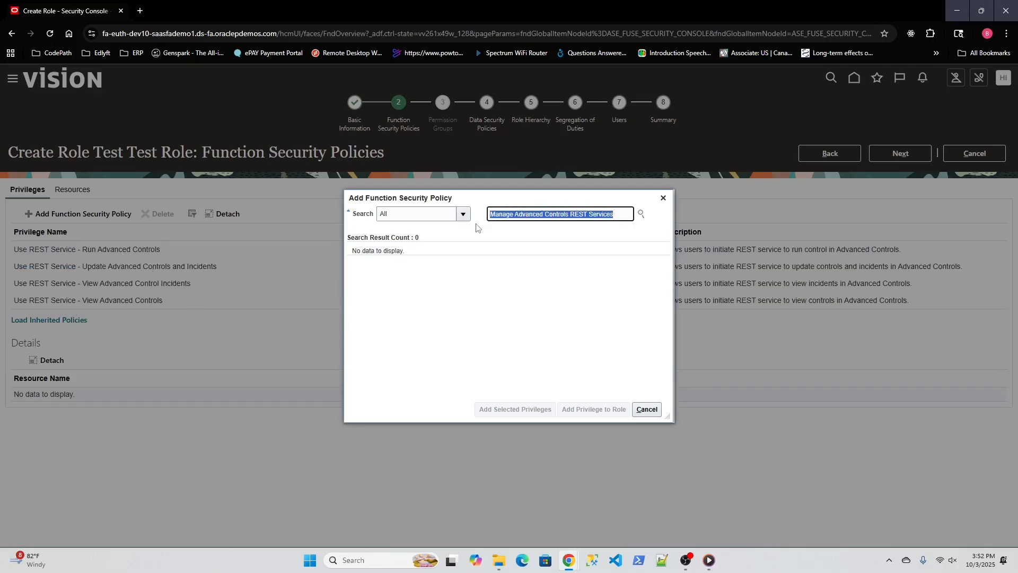
pyautogui.press('BackSpace')
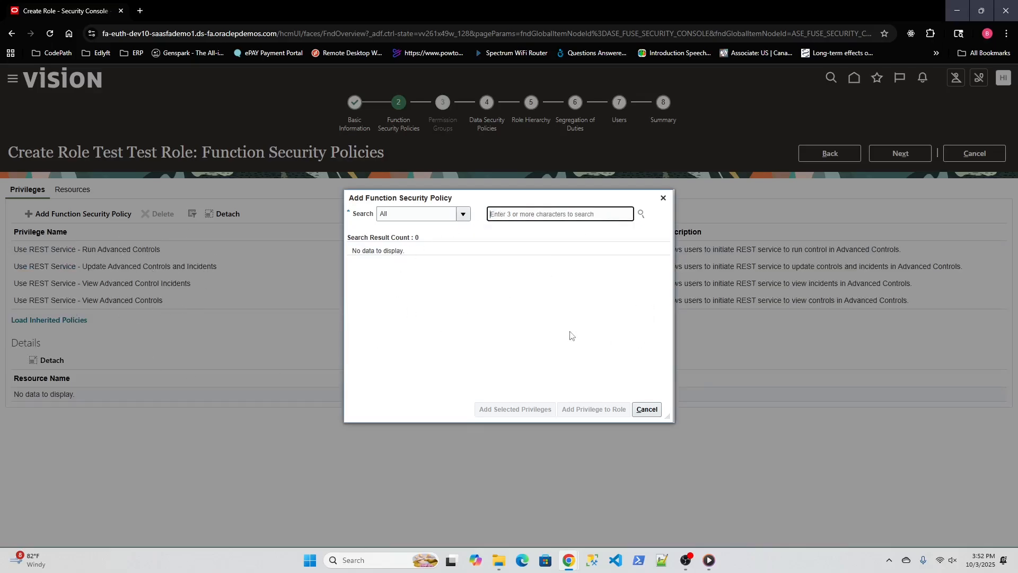
pyautogui.click(647, 410)
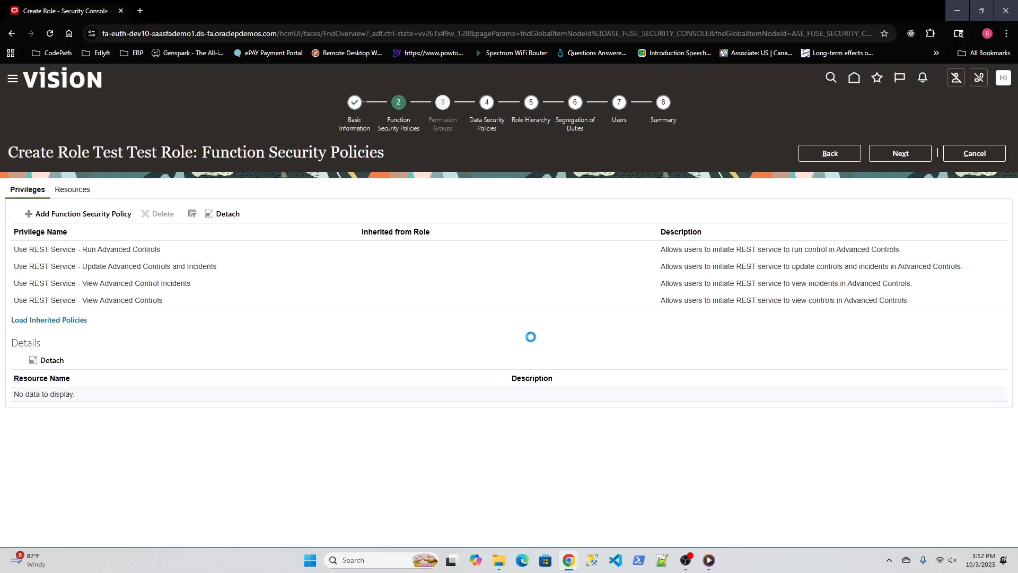
pyautogui.click(900, 154)
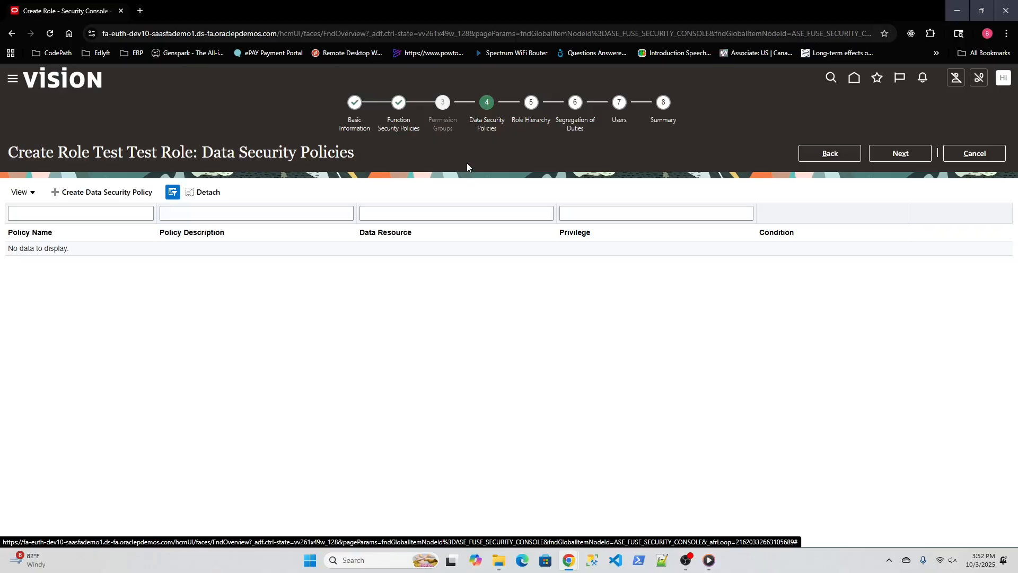
# Step: Start a data security policy named "Grant Business Unit" with Business Unit as its data resource
pyautogui.click(100, 192)
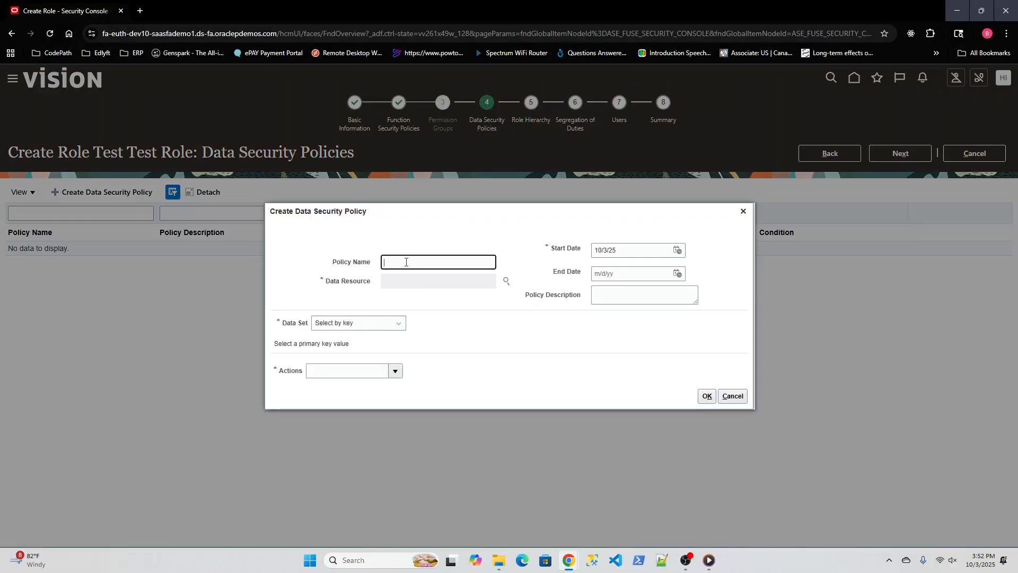
pyautogui.write('Grant Business Unit')
pyautogui.click(508, 281)
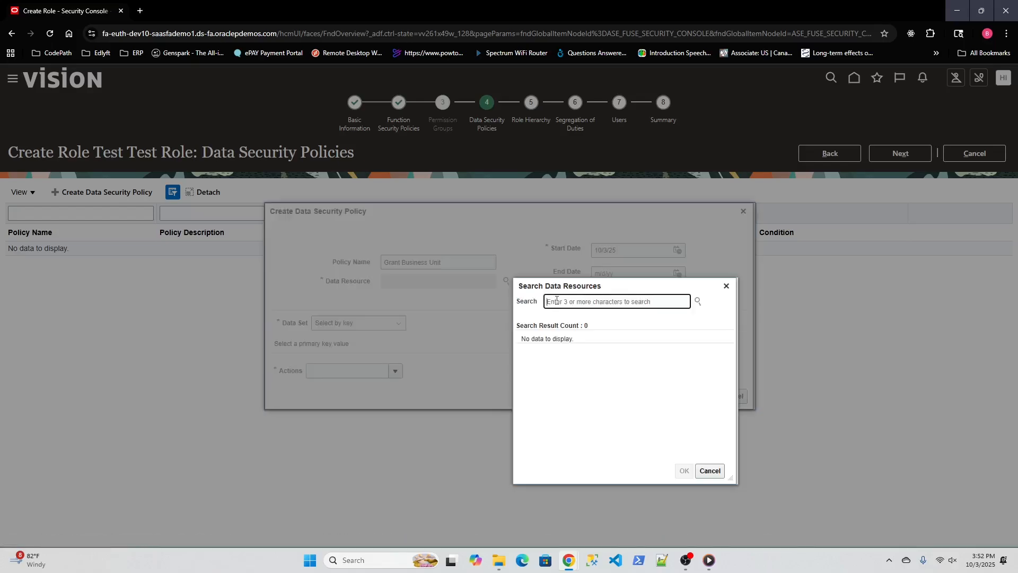
pyautogui.write('Business Unit')
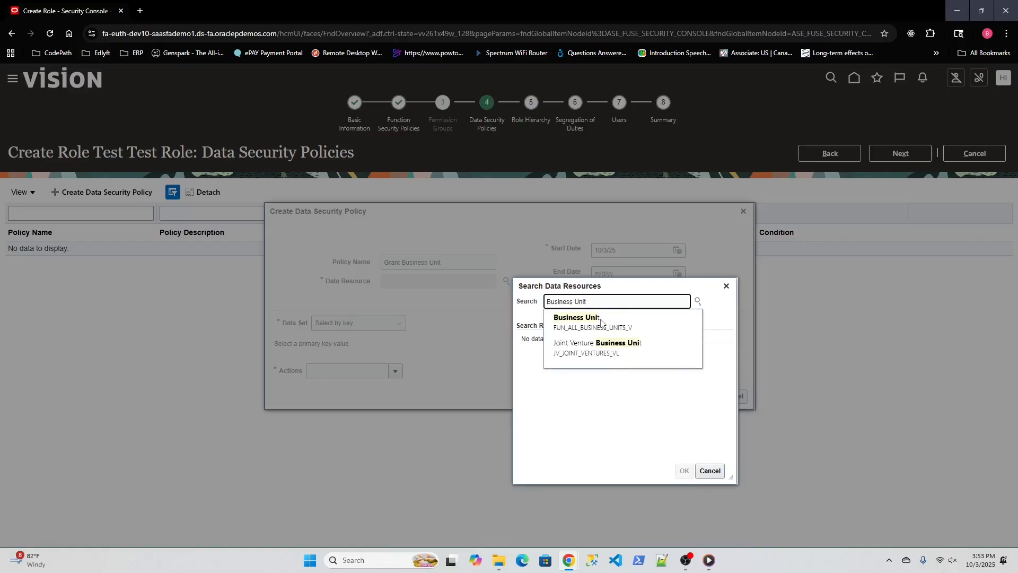
pyautogui.click(593, 325)
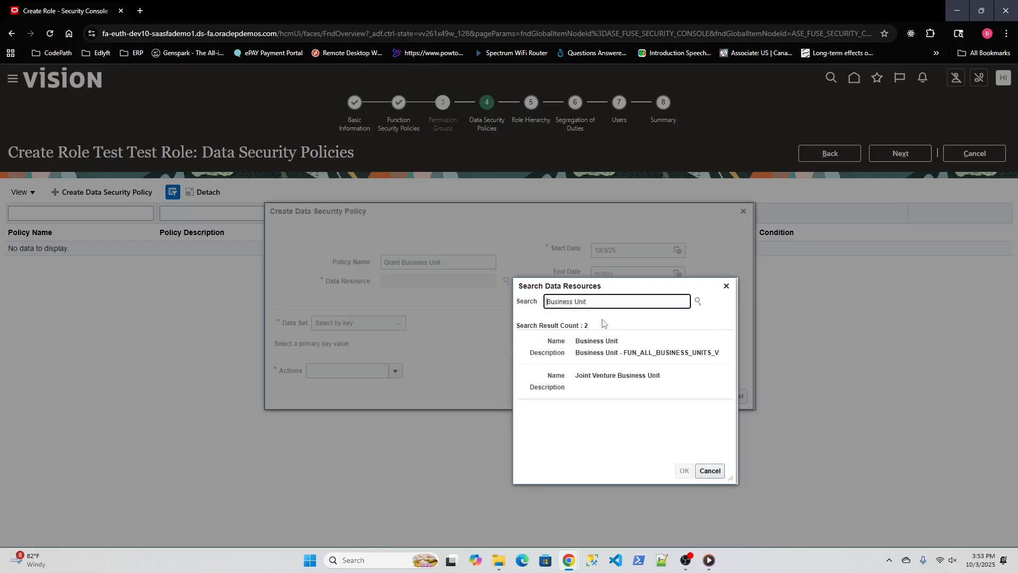
pyautogui.click(597, 348)
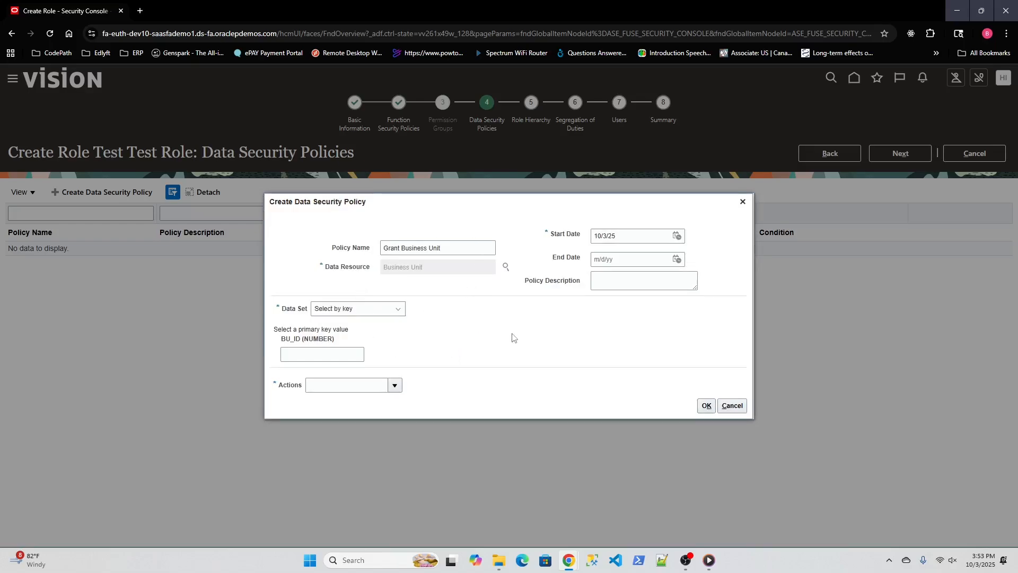
# Step: Set the data set to Select by instance set with the condition "Access the business units for which the user is explicitly authorized"
pyautogui.click(397, 313)
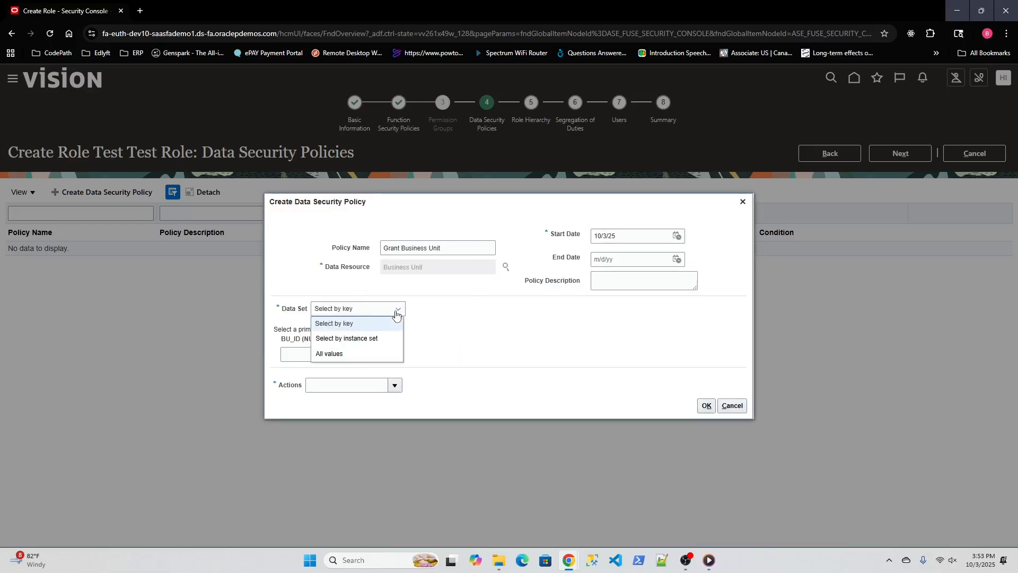
pyautogui.click(364, 339)
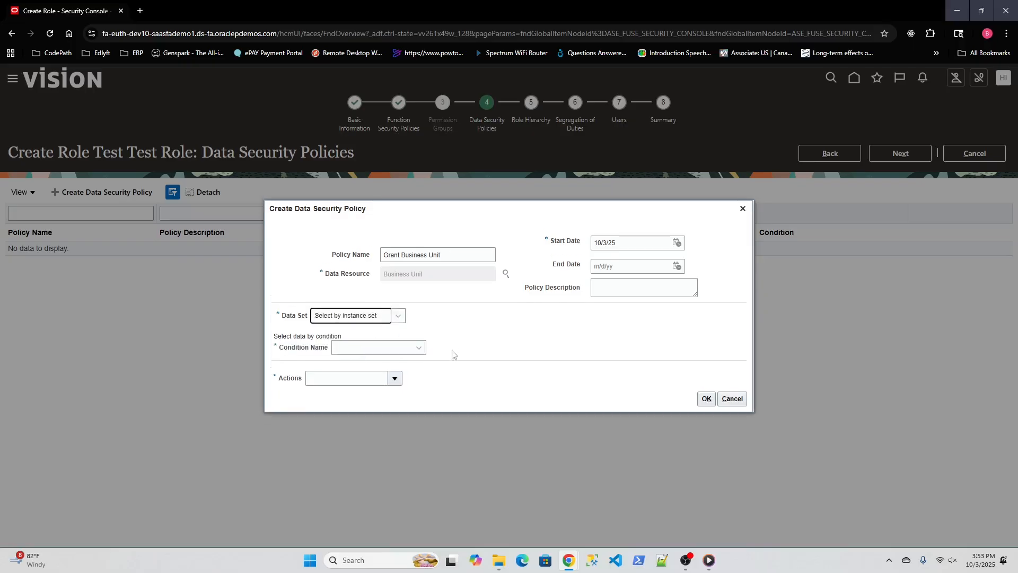
pyautogui.click(418, 348)
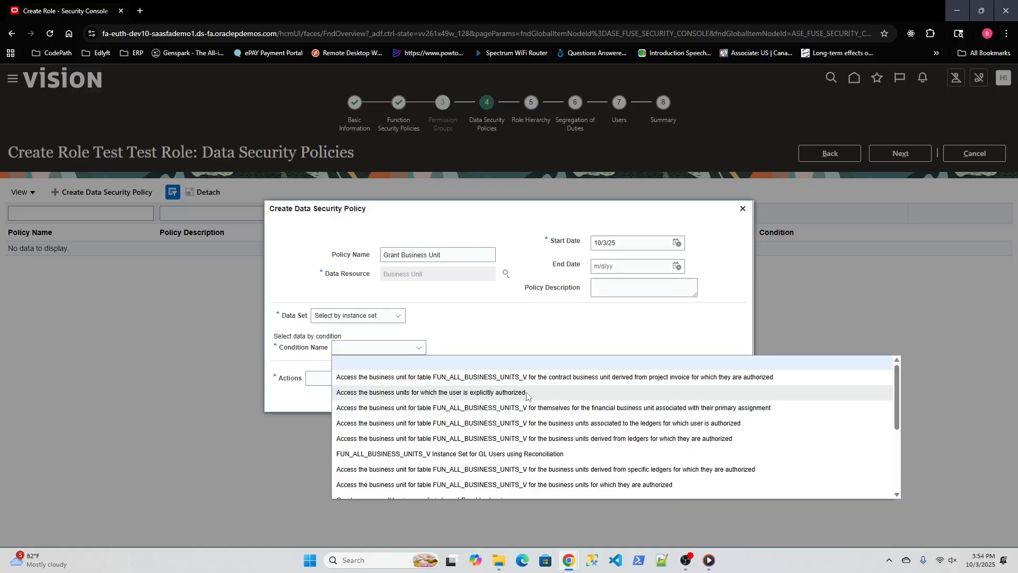
pyautogui.click(526, 395)
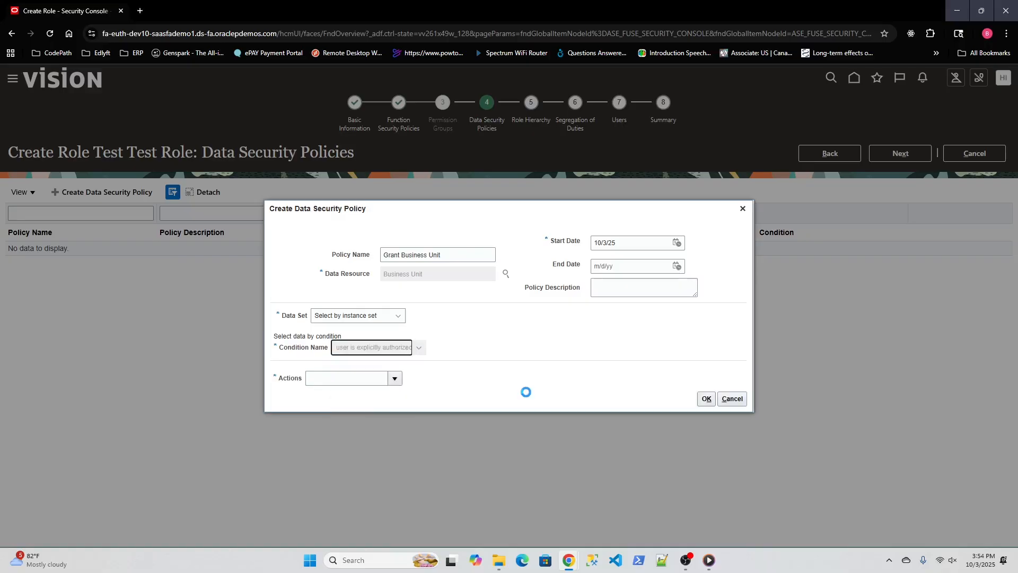
# Step: Look through the actions available for the Grant Business Unit data security policy without choosing any
pyautogui.click(394, 380)
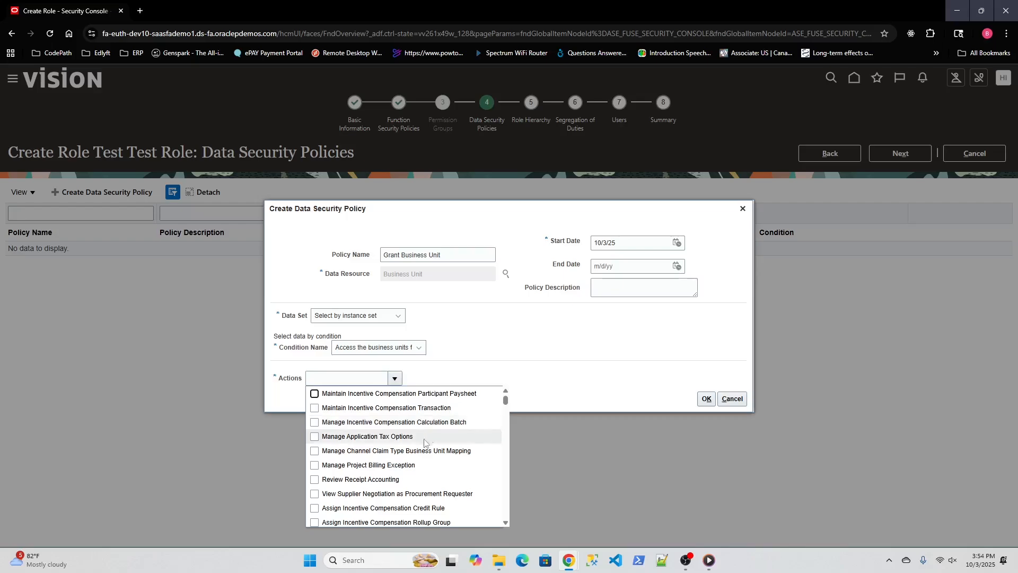
pyautogui.scroll(-10, 397, 415)
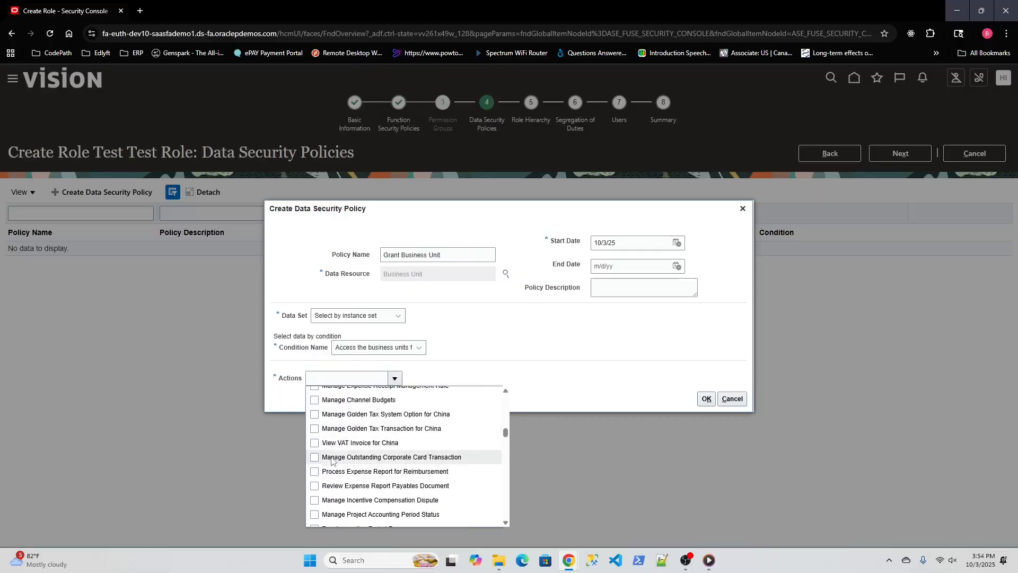
pyautogui.scroll(-2, 357, 474)
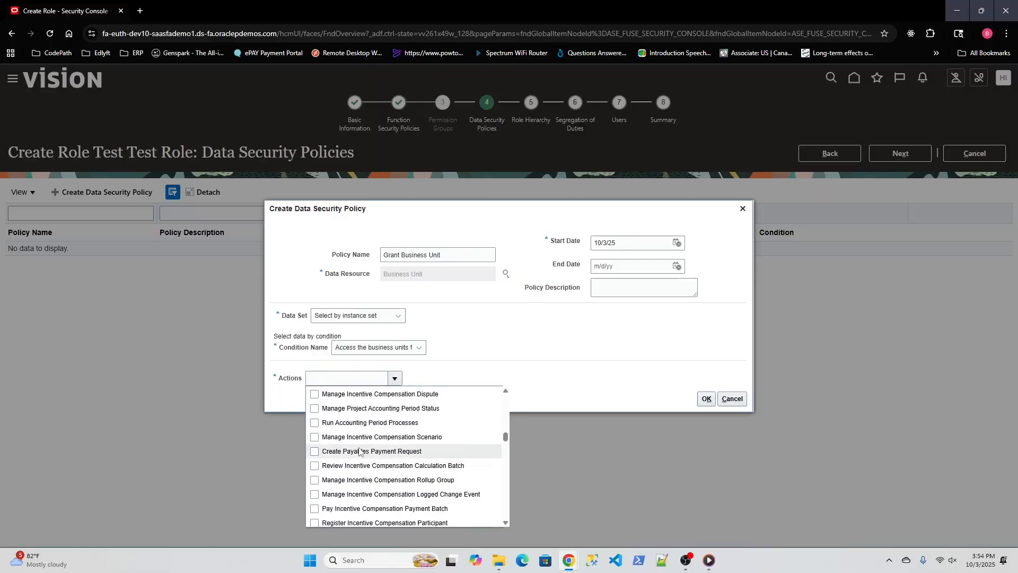
pyautogui.scroll(-1, 359, 451)
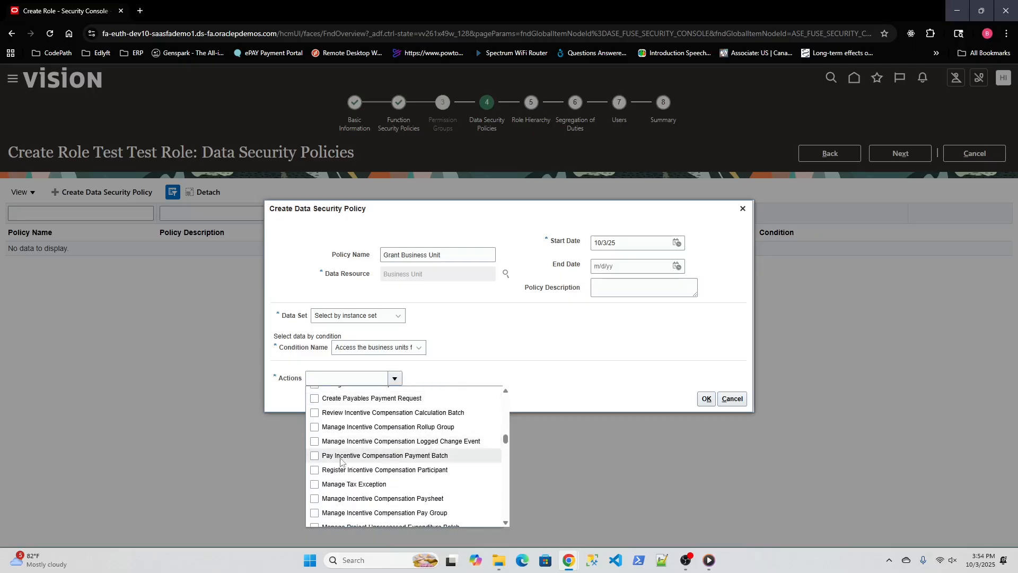
pyautogui.scroll(-1, 419, 459)
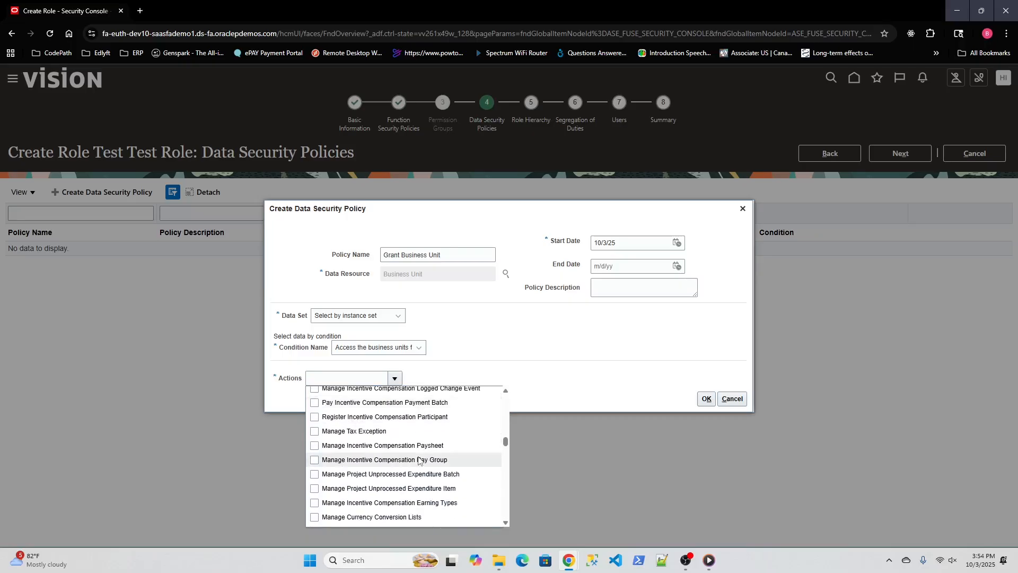
pyautogui.scroll(-3, 417, 456)
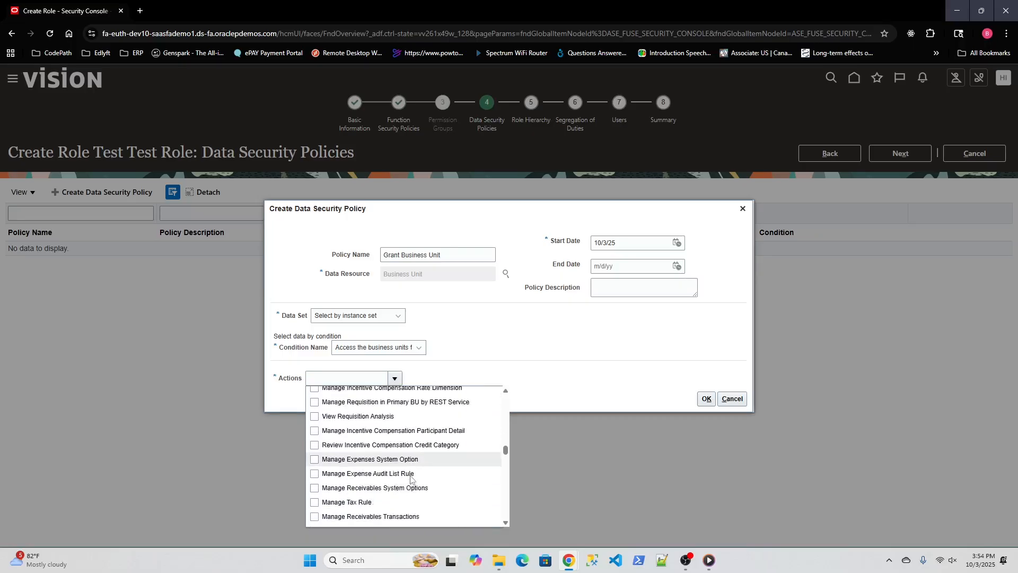
pyautogui.scroll(-2, 410, 456)
pyautogui.click(444, 376)
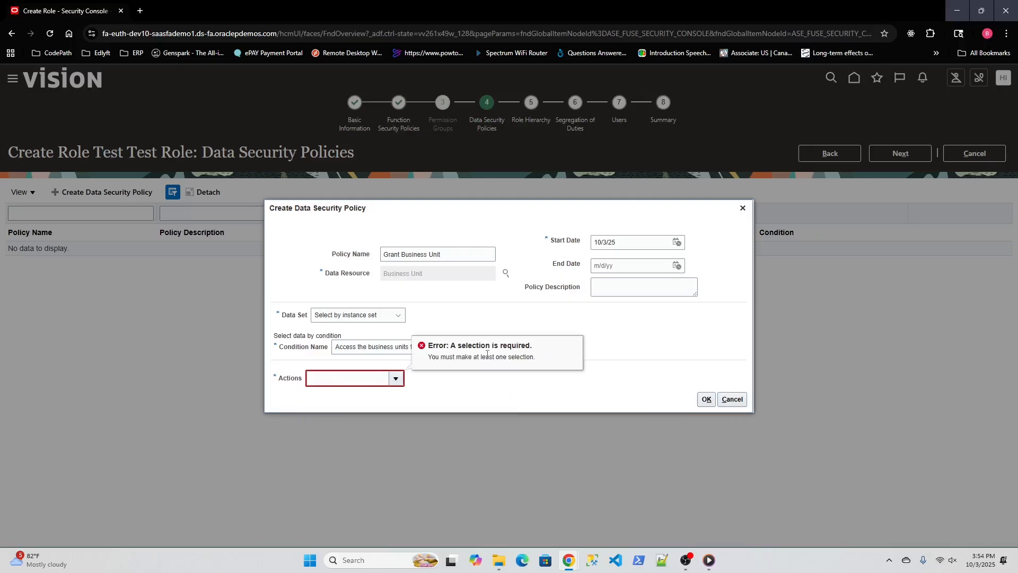
# Step: Discard the unfinished Grant Business Unit policy and advance to the Role Hierarchy stage
pyautogui.click(732, 399)
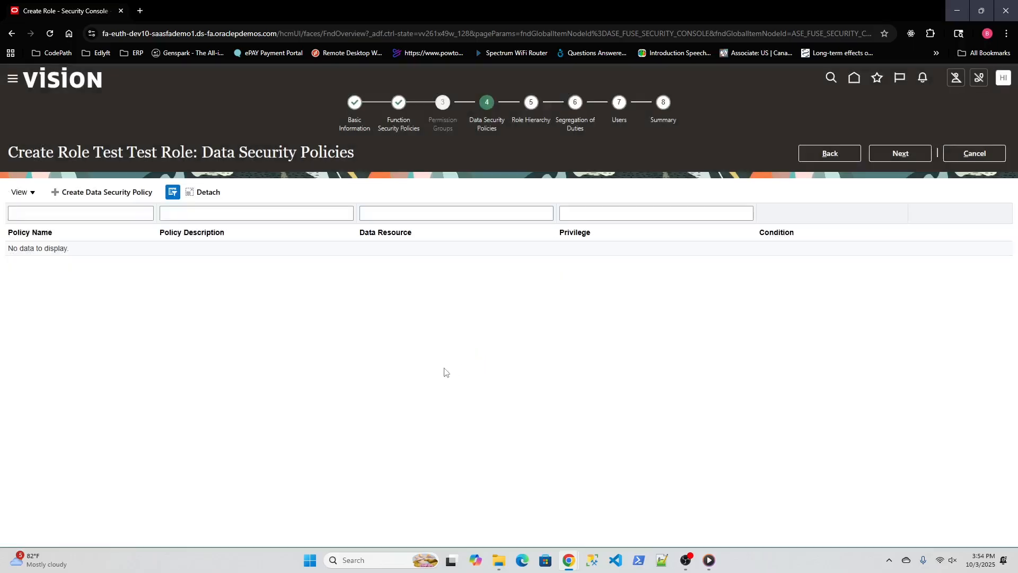
pyautogui.click(900, 154)
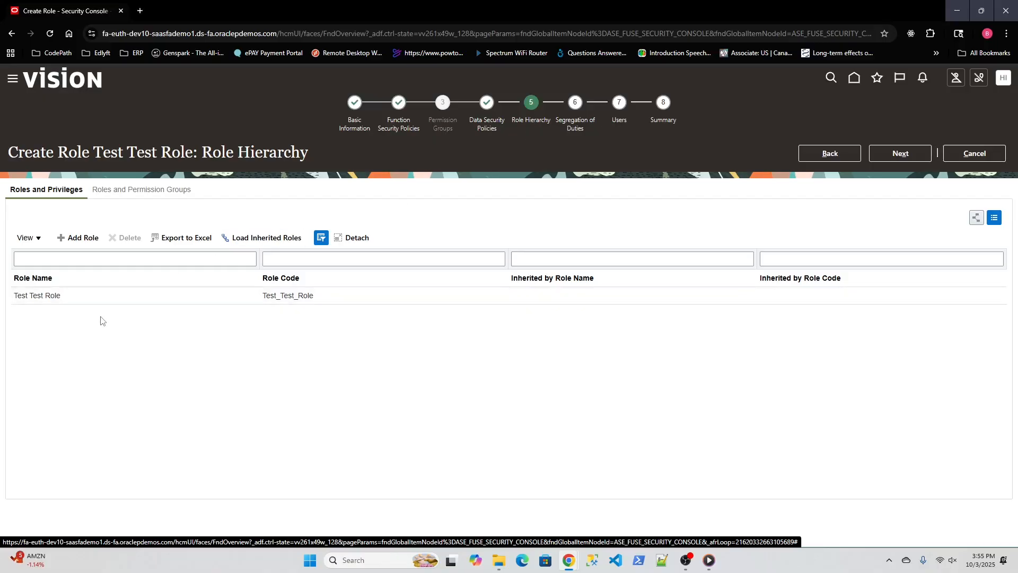
# Step: Add the job role Human Resource Analyst (ORA_PER_HUMAN_RESOURCE_ANALYST_JOB) to the role's hierarchy and close the Add Role Membership dialog
pyautogui.click(76, 238)
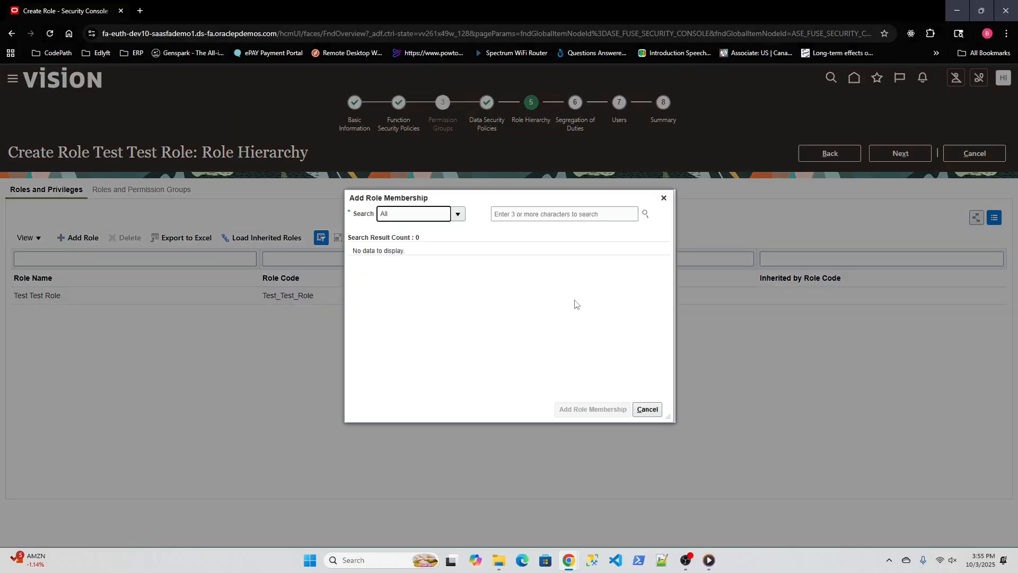
pyautogui.click(540, 217)
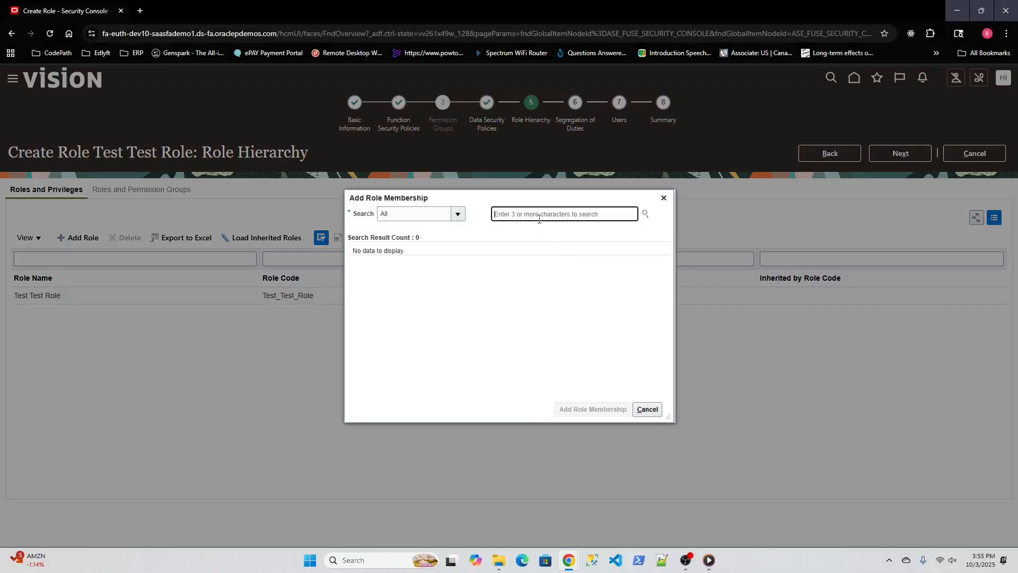
pyautogui.write('hu')
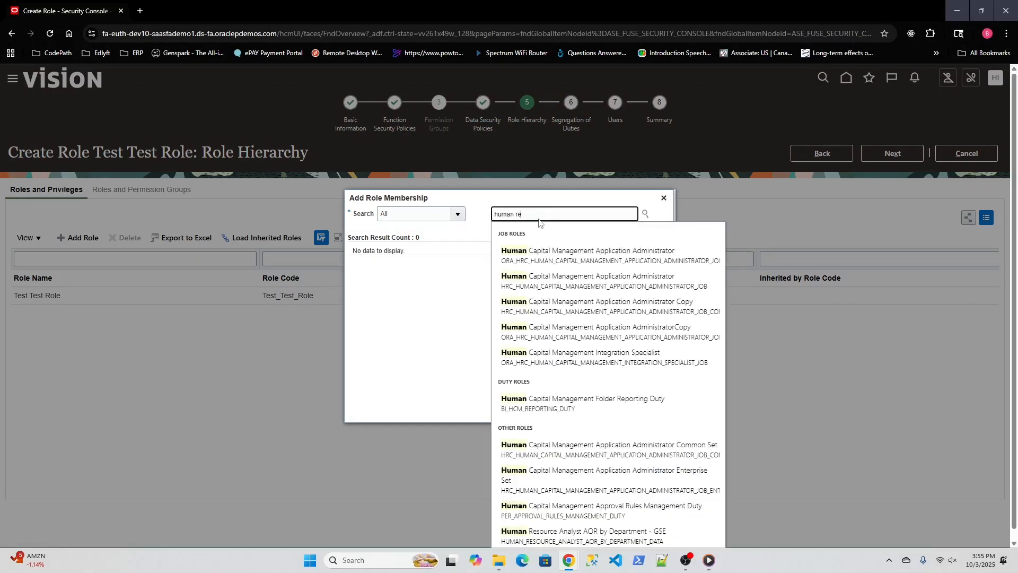
pyautogui.write('man res')
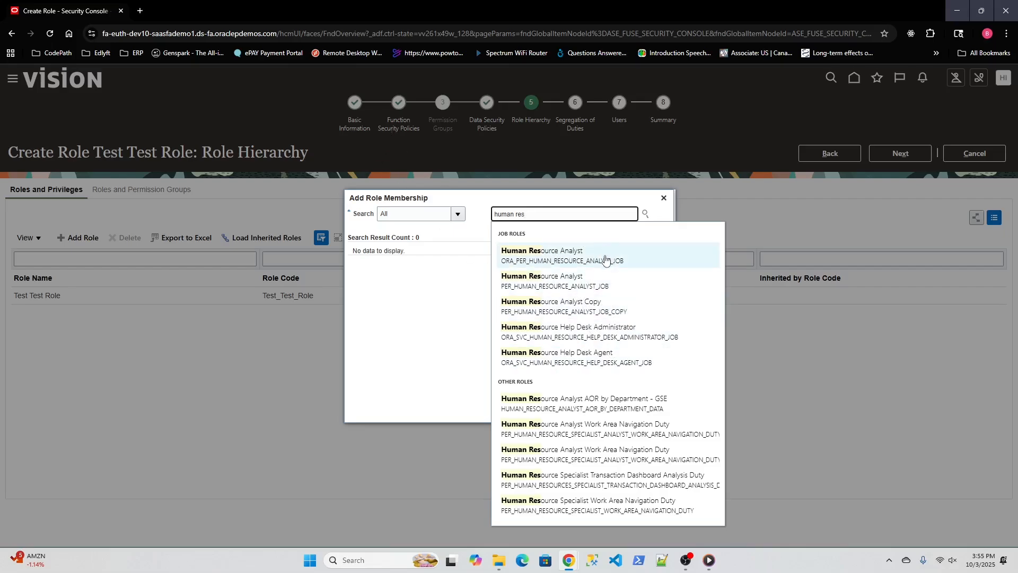
pyautogui.click(606, 258)
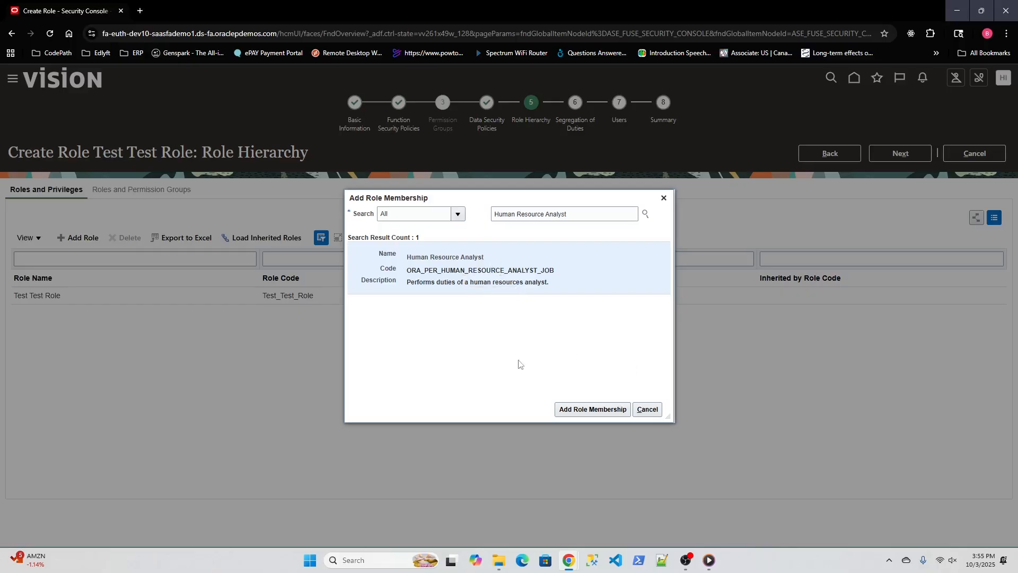
pyautogui.click(592, 410)
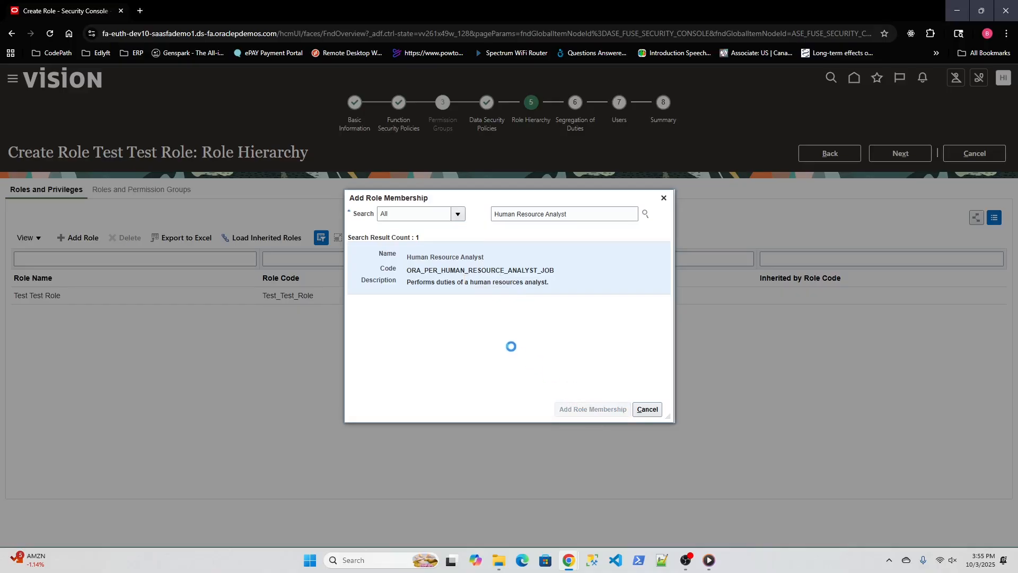
pyautogui.click(649, 412)
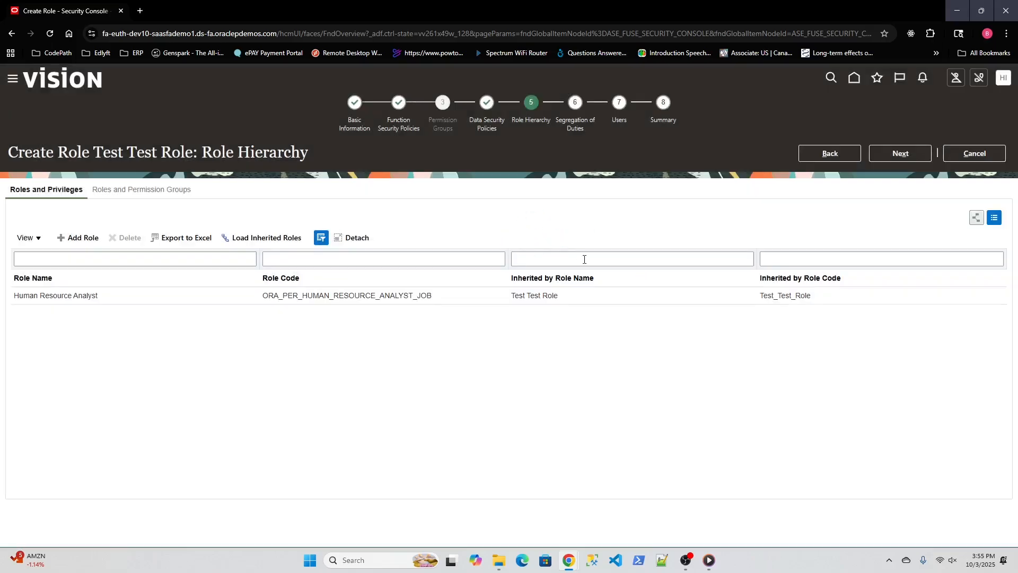
# Step: Select the inherited Human Resource Analyst row and advance past Segregation of Duties to the Users stage
pyautogui.click(113, 295)
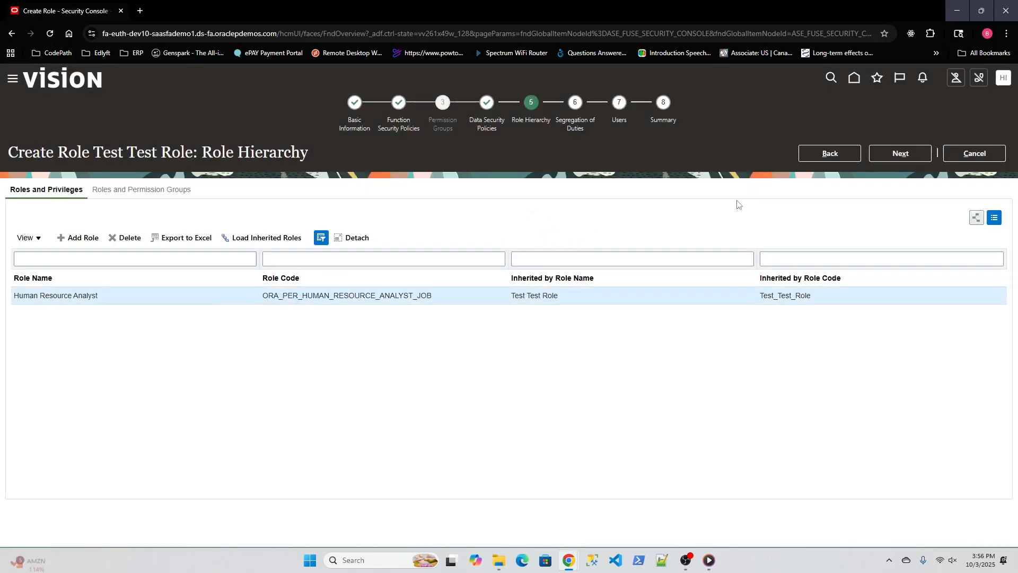
pyautogui.click(895, 156)
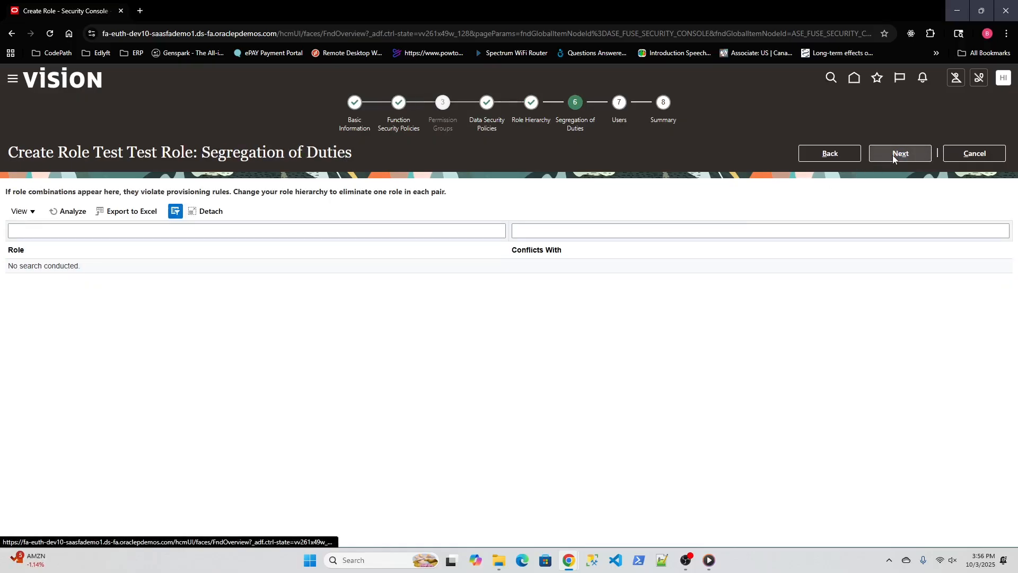
pyautogui.click(895, 154)
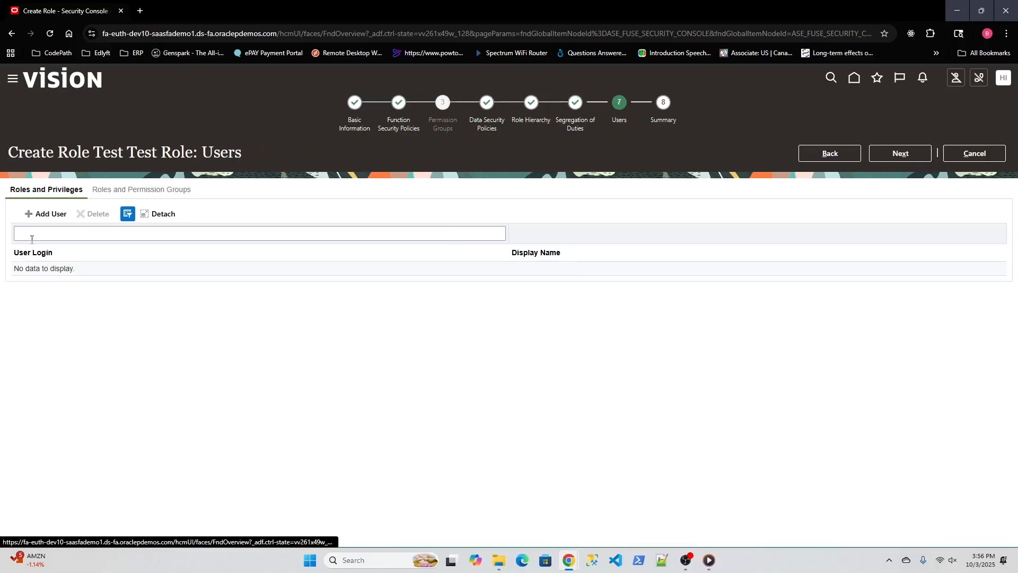
# Step: Search for a user by partial name, add the first suggested user to the role and close the Add User dialog
pyautogui.click(33, 215)
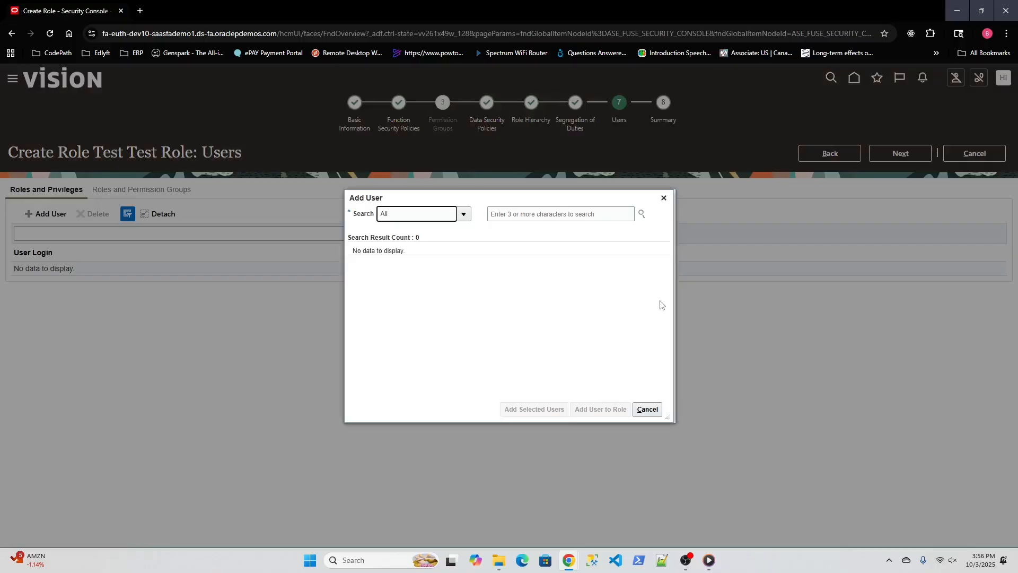
pyautogui.click(526, 214)
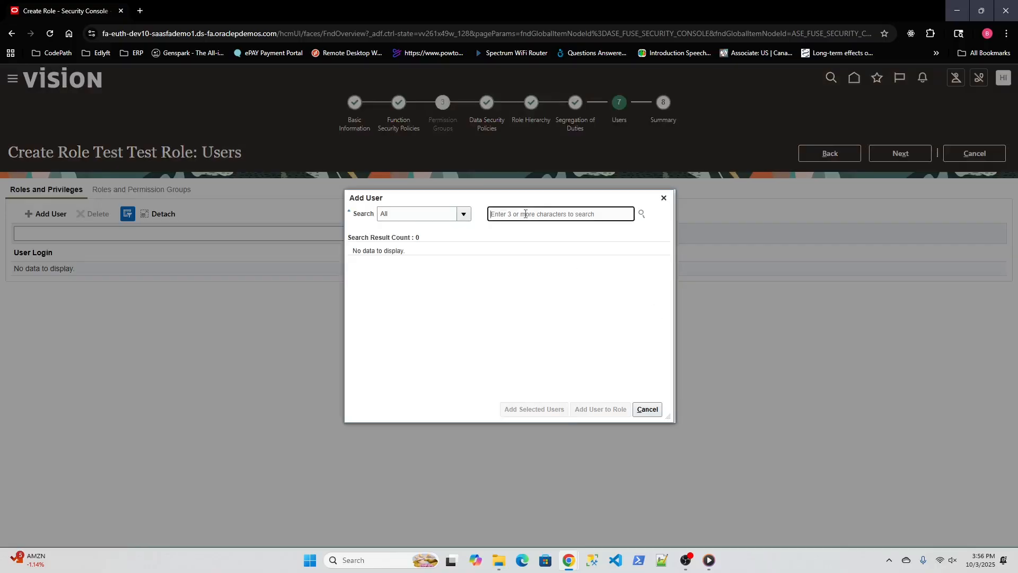
pyautogui.write('joh')
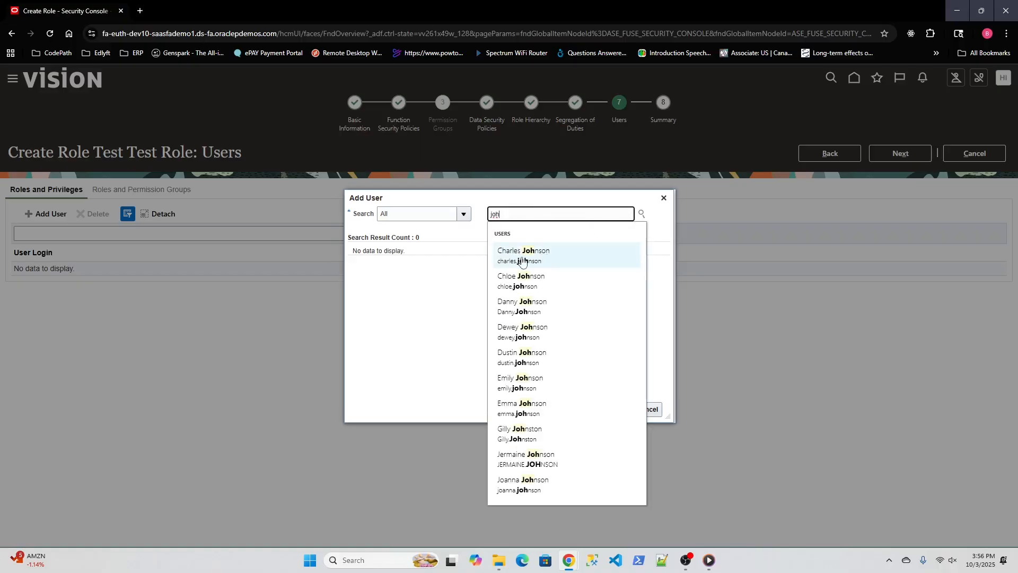
pyautogui.click(541, 255)
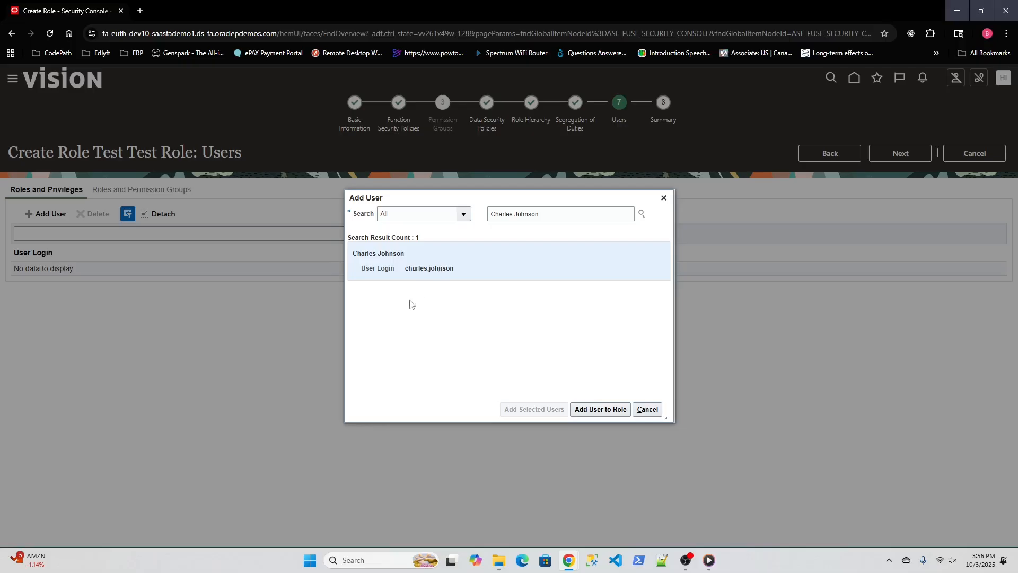
pyautogui.click(599, 410)
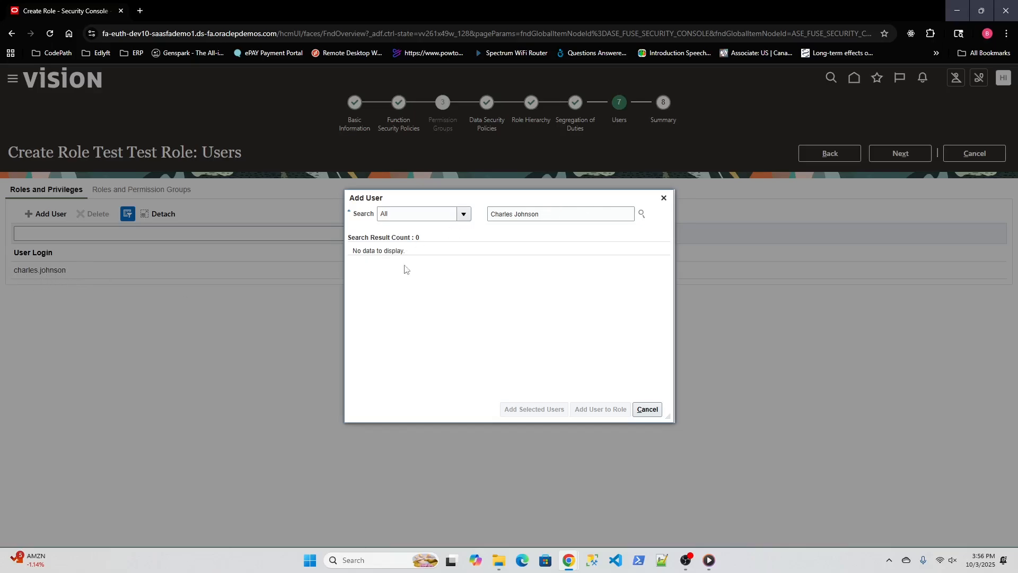
pyautogui.click(648, 409)
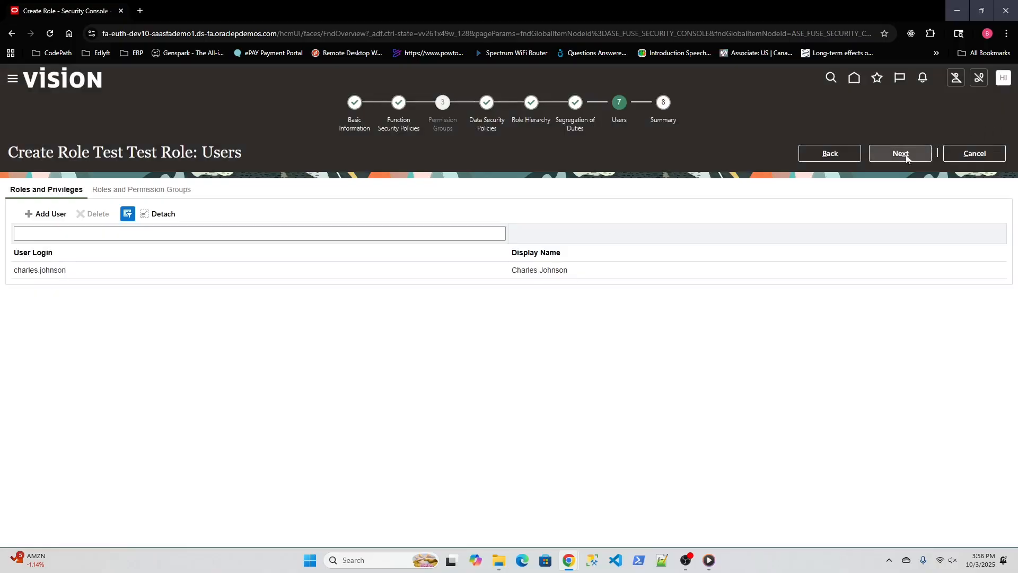
# Step: Advance to the summary, save and close Test Test Role, and acknowledge the confirmation
pyautogui.click(906, 157)
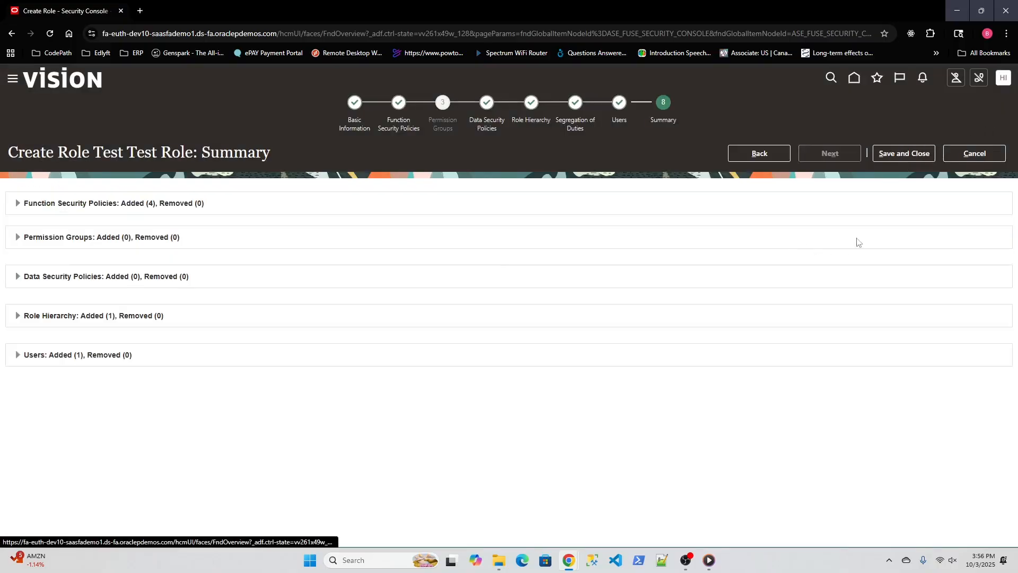
pyautogui.click(901, 155)
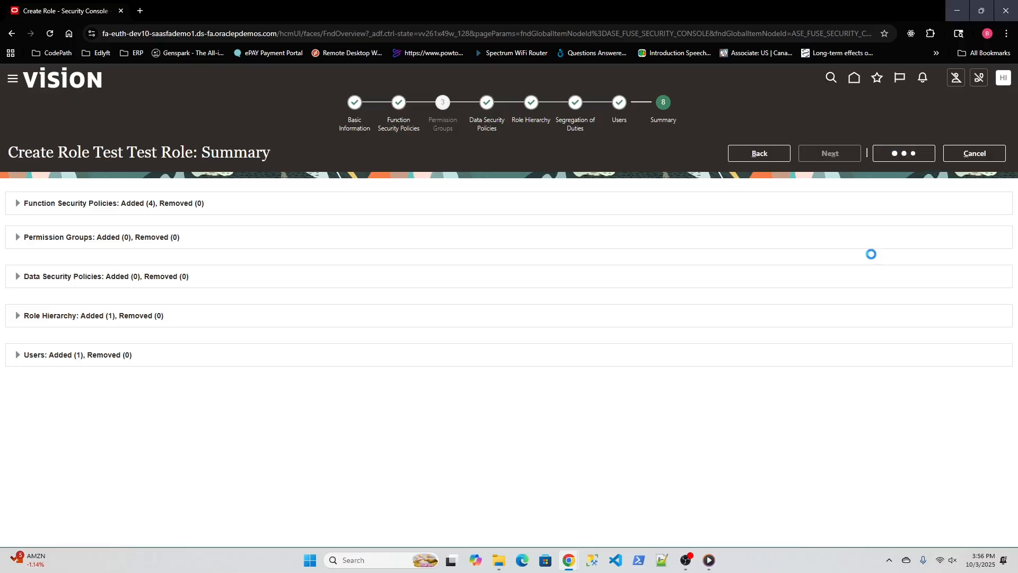
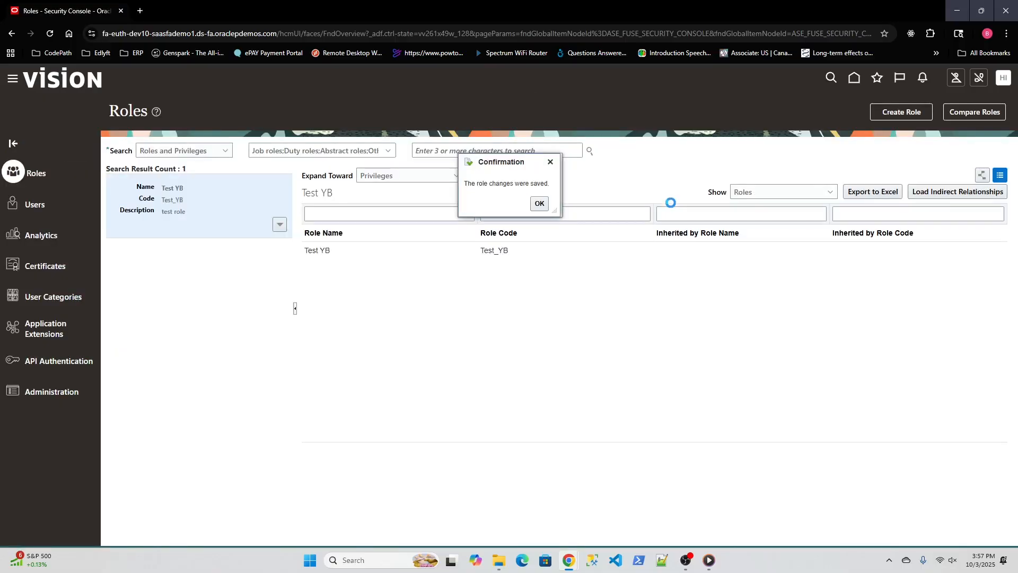
pyautogui.click(539, 203)
# Step: Search the roles for "test te" and bring up Test Test Role
pyautogui.click(471, 152)
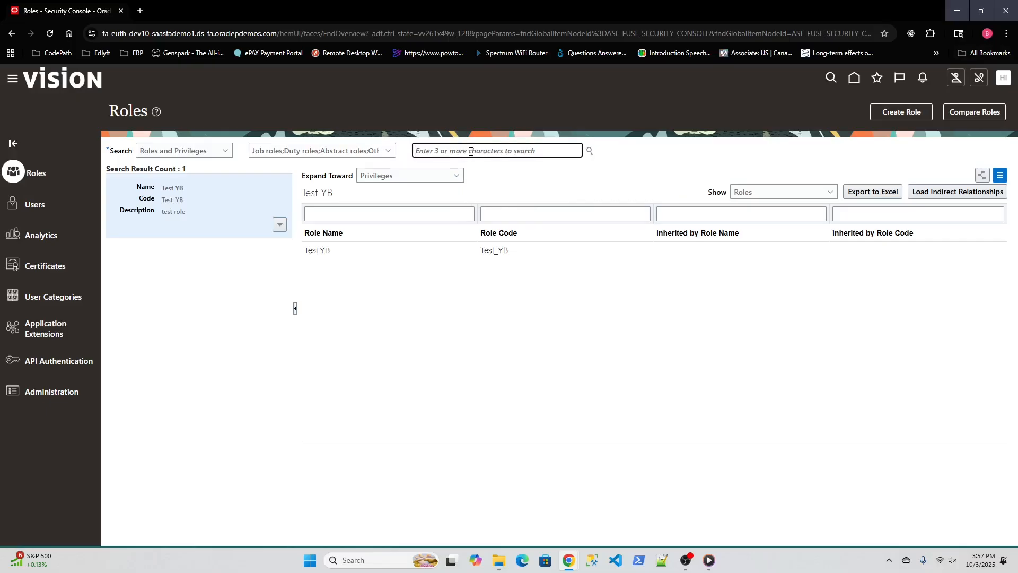
pyautogui.write('test ')
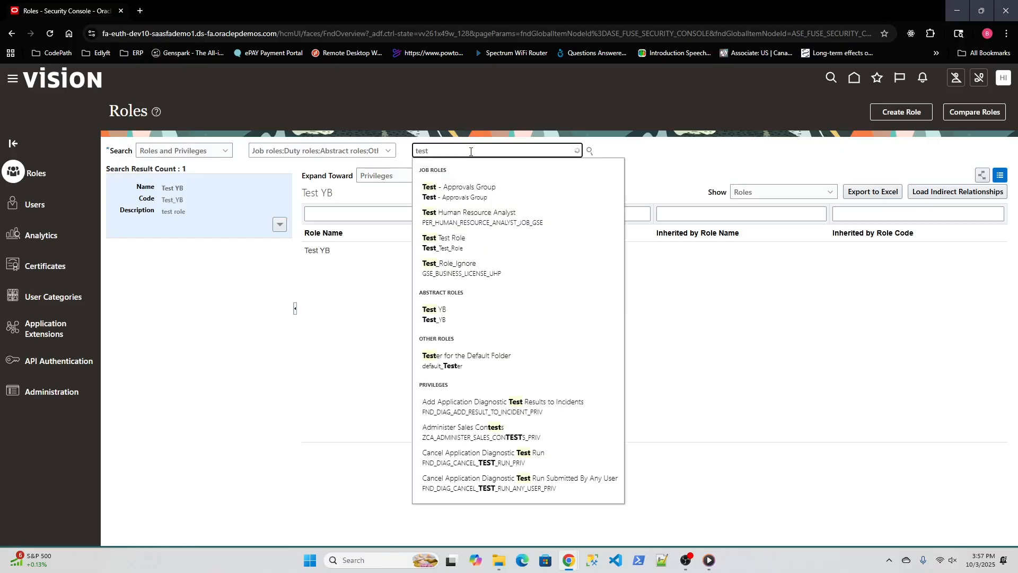
pyautogui.write('te')
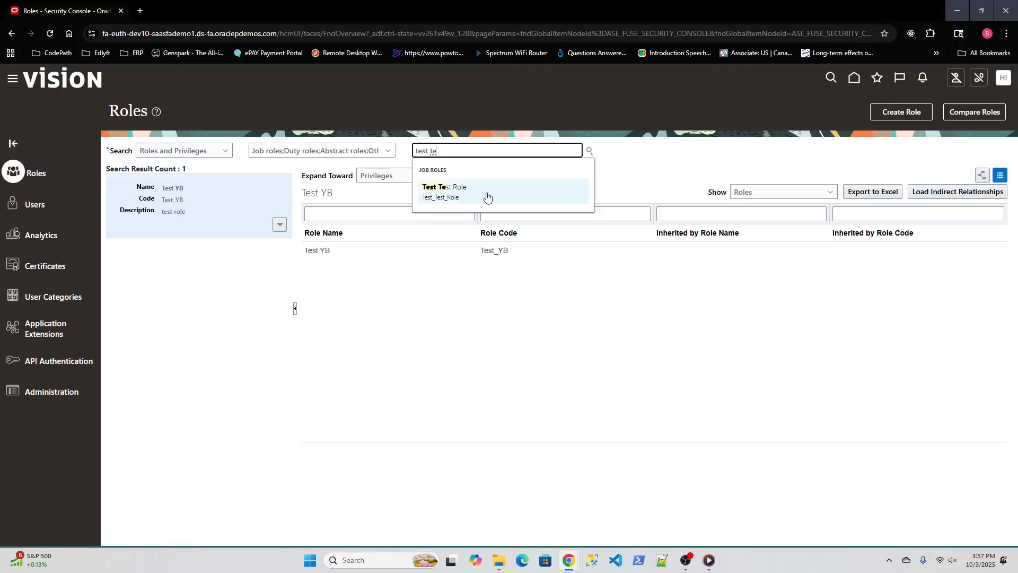
pyautogui.click(458, 197)
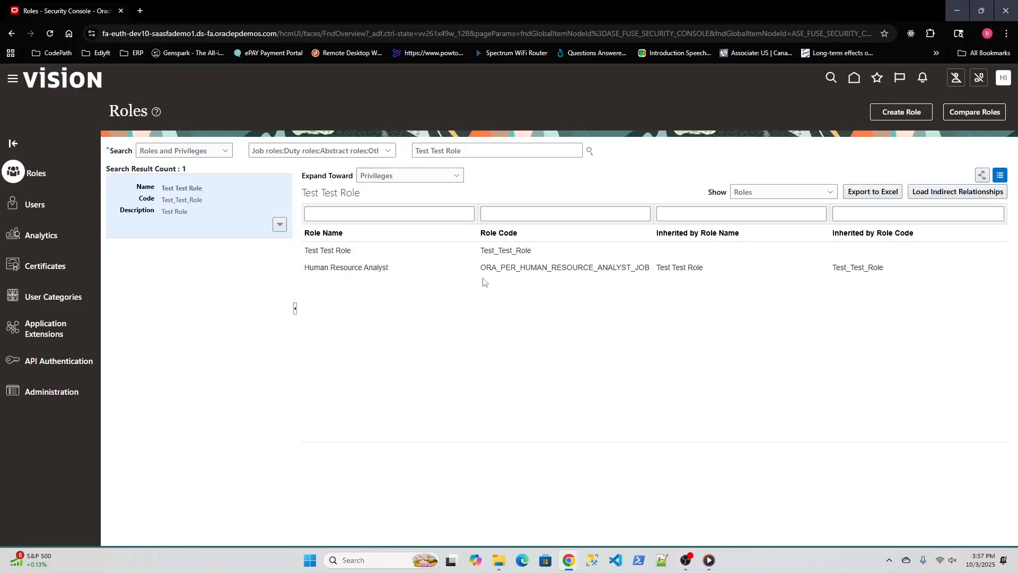
# Step: Open Test Test Role for editing and go to its Role Hierarchy stage
pyautogui.click(280, 228)
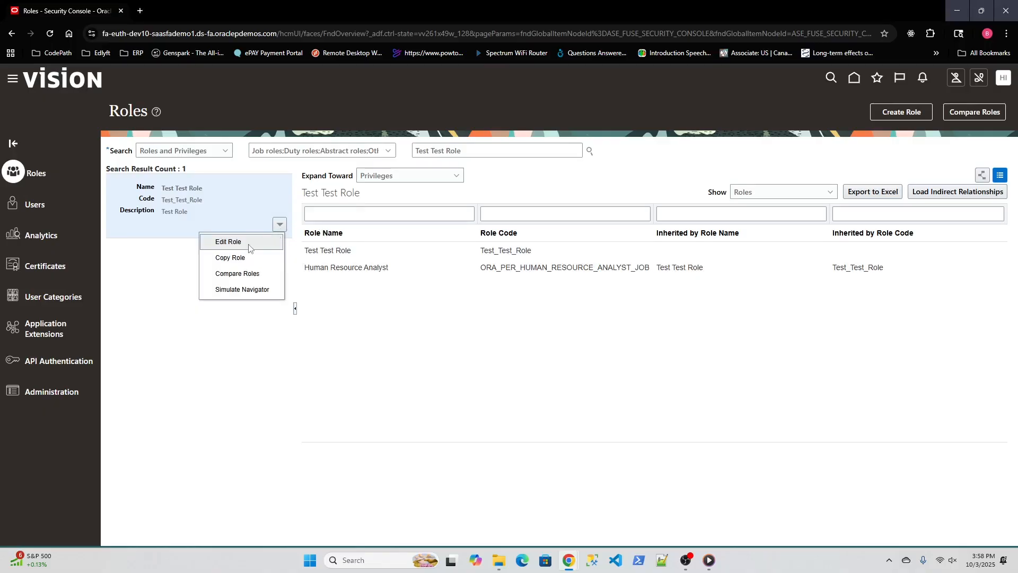
pyautogui.click(247, 244)
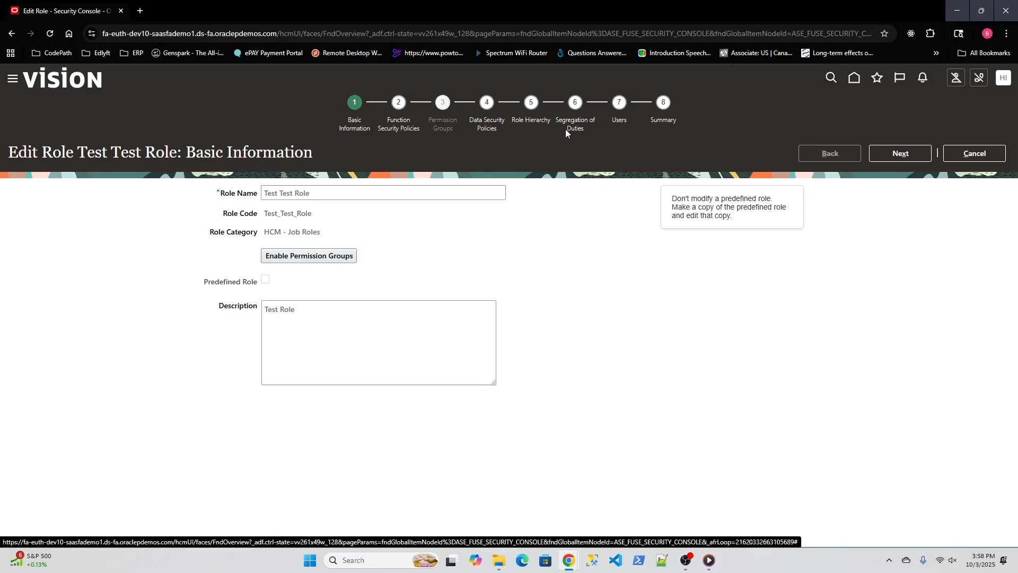
pyautogui.click(533, 102)
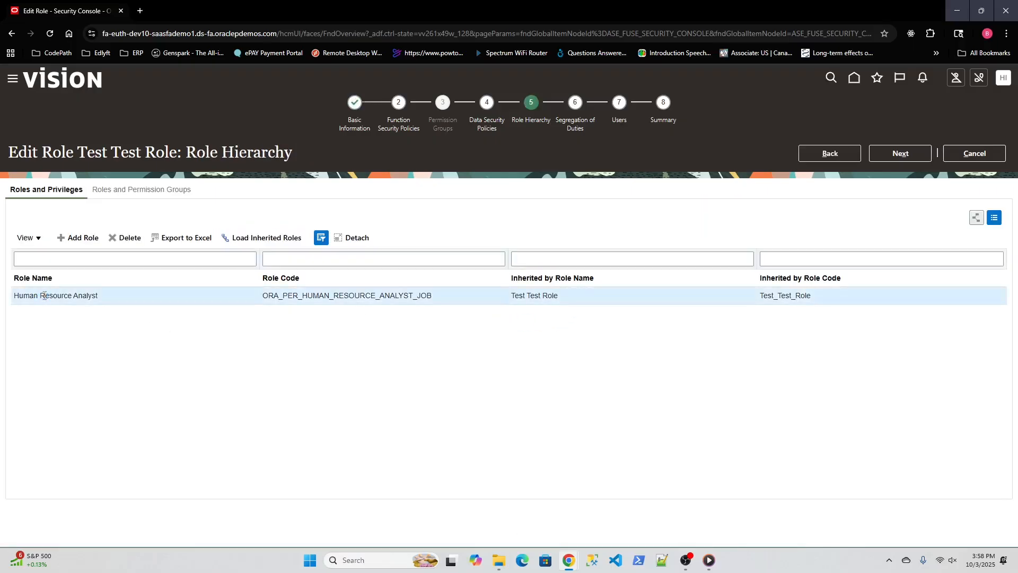
# Step: Remove the inherited Human Resource Analyst role from Test Test Role's hierarchy and delete the assigned user from the role, confirming both deletions
pyautogui.click(123, 240)
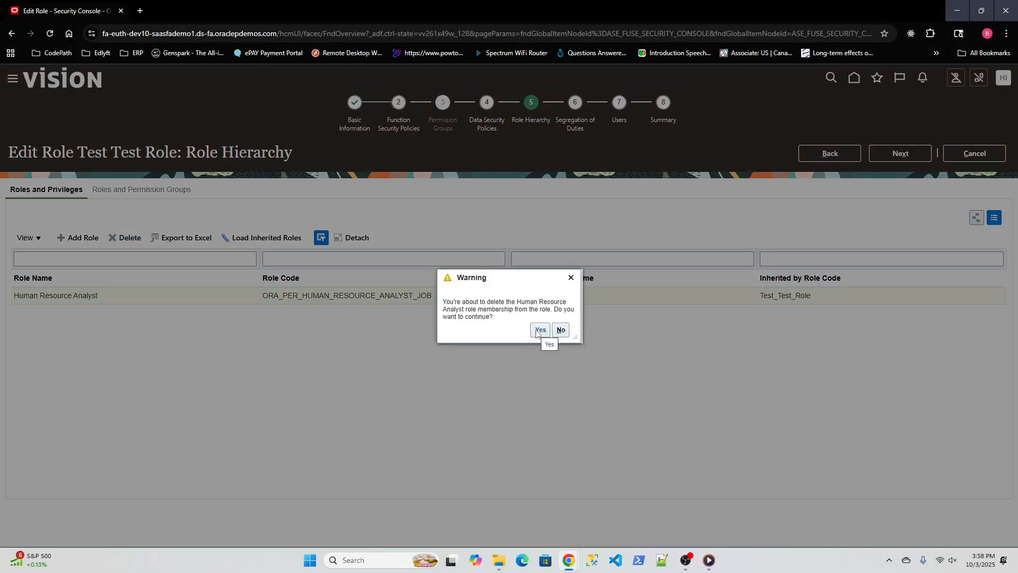
pyautogui.click(538, 331)
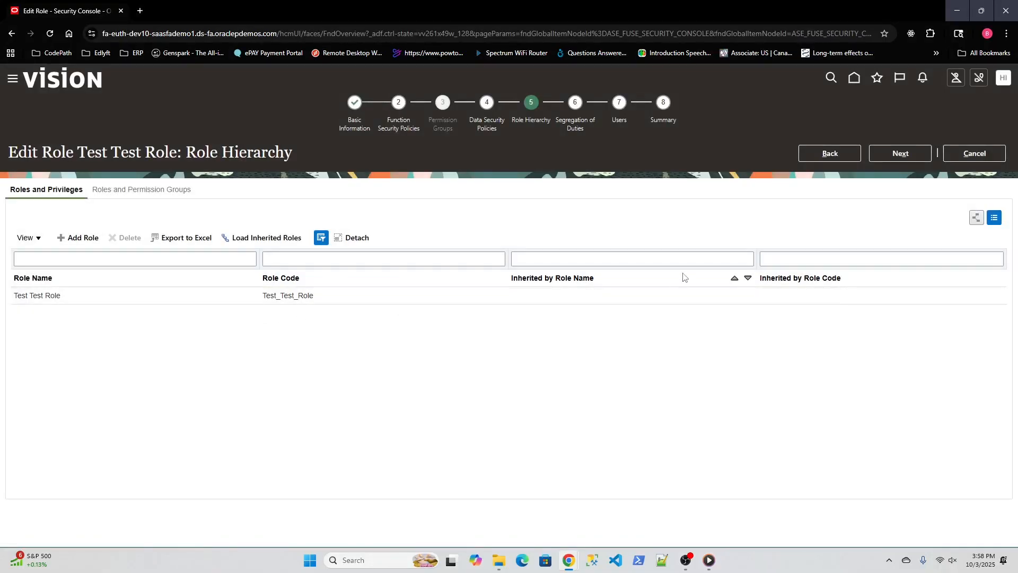
pyautogui.click(619, 104)
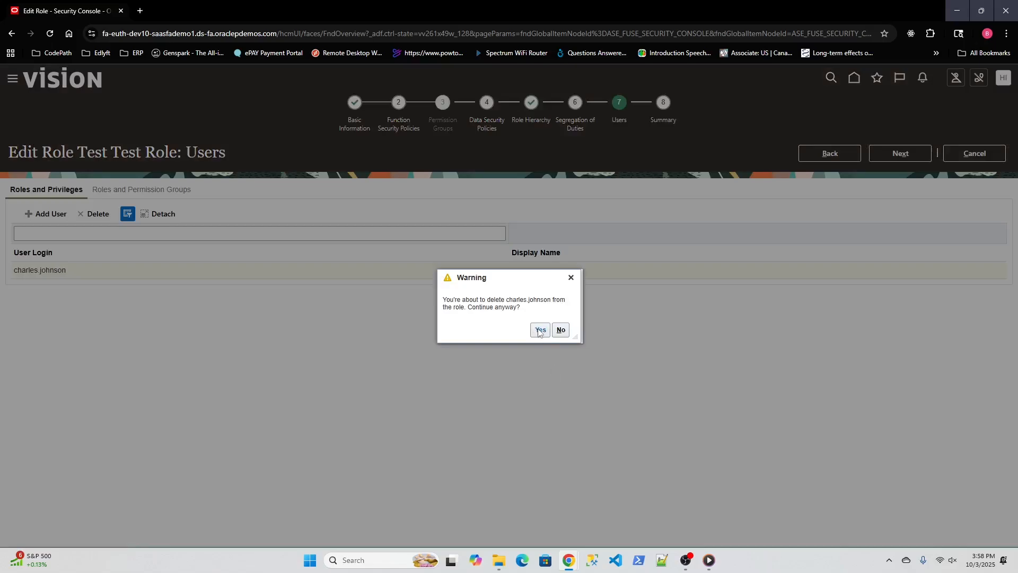
pyautogui.click(540, 331)
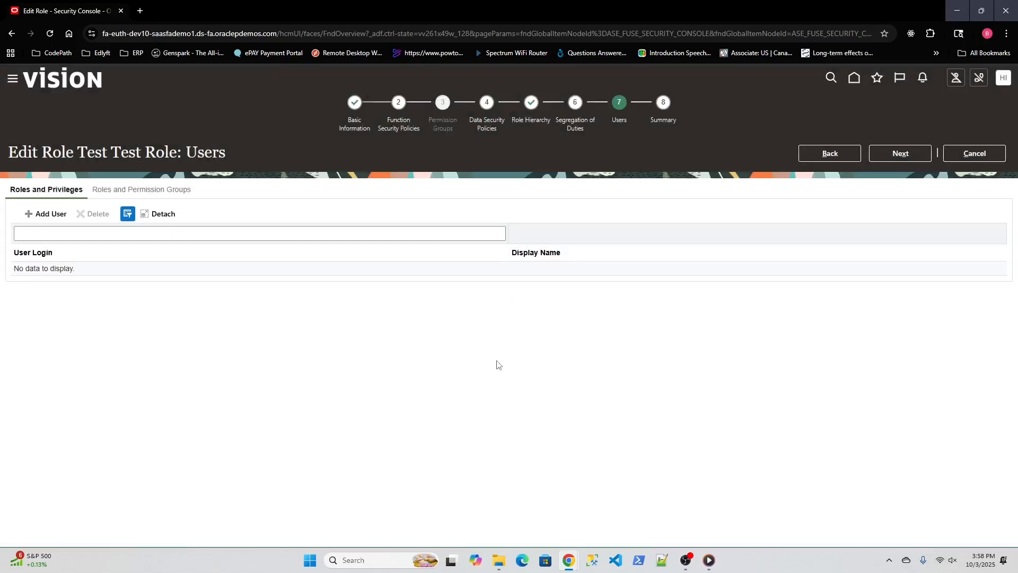
# Step: Advance to the summary of the edited Test Test Role, save and close the changes, and acknowledge the confirmation
pyautogui.click(903, 154)
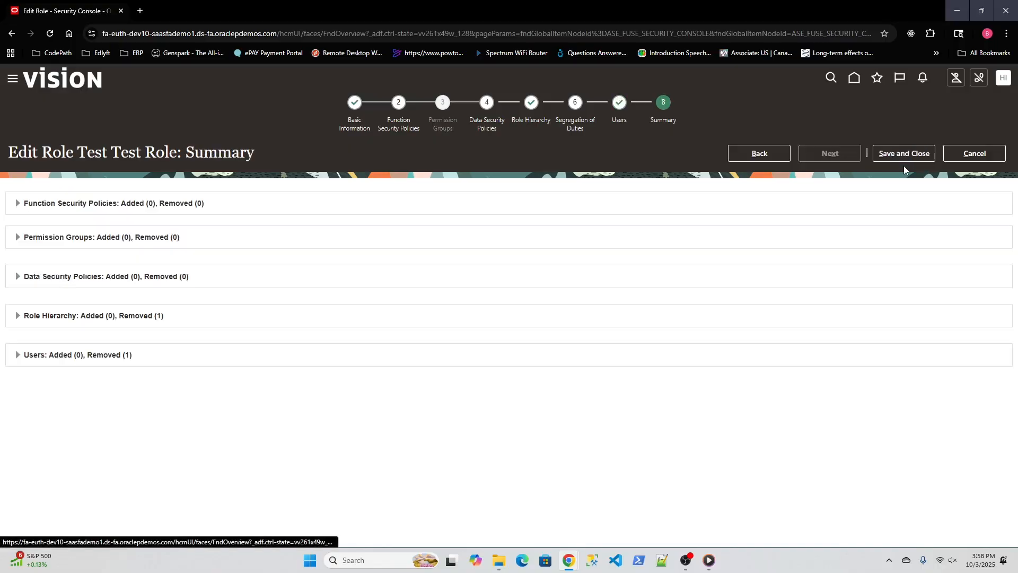
pyautogui.click(905, 153)
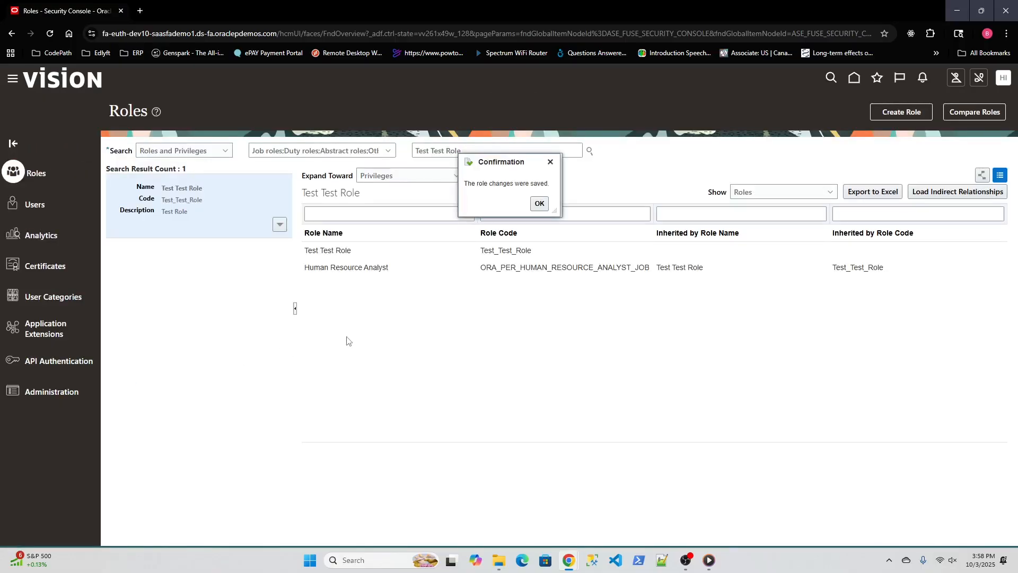
pyautogui.click(539, 204)
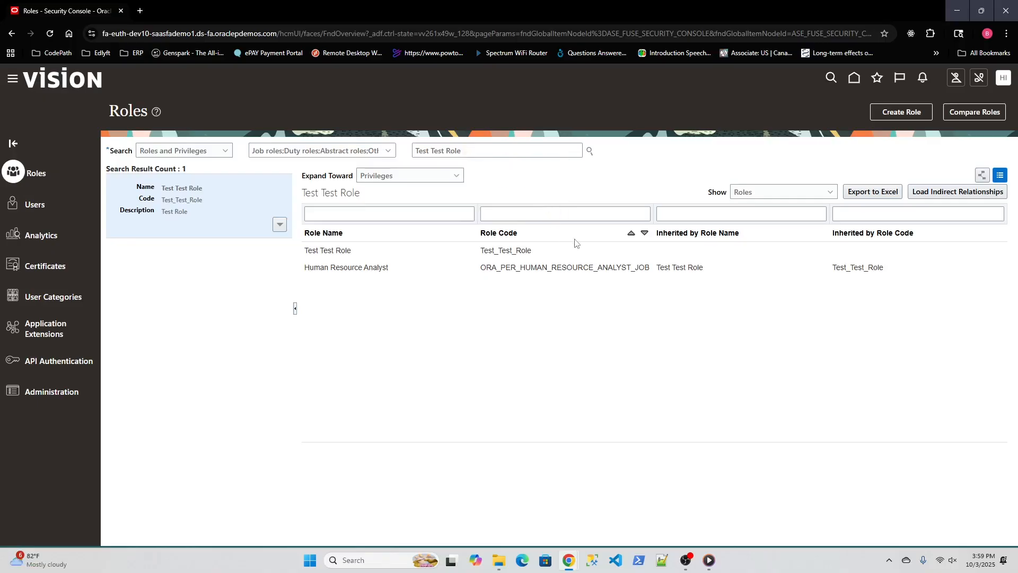